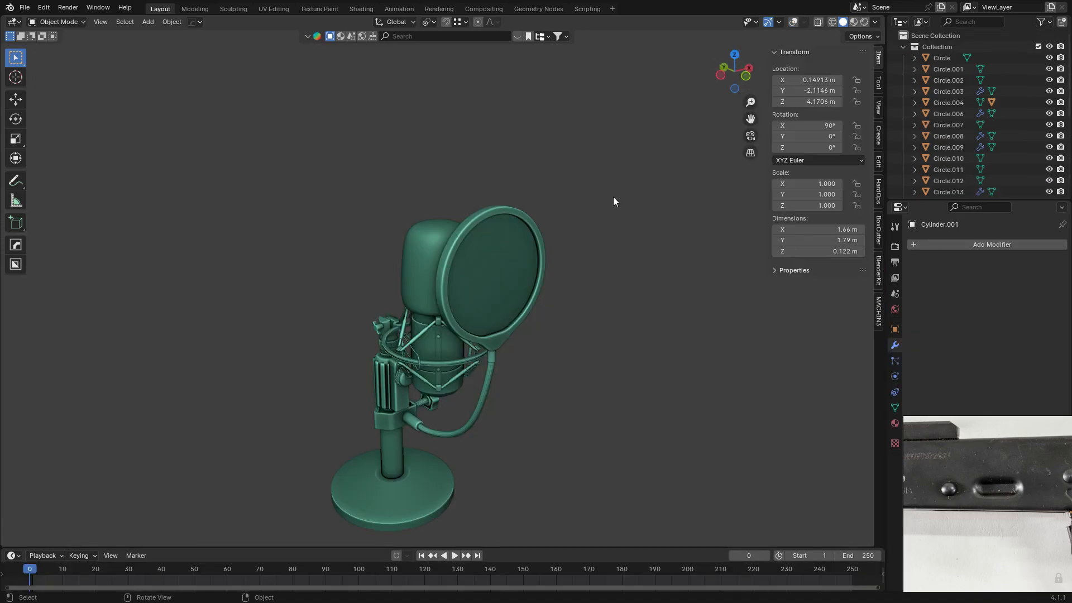
middle_click_drag(618, 196, 554, 220)
scroll(643, 162, "up", 3)
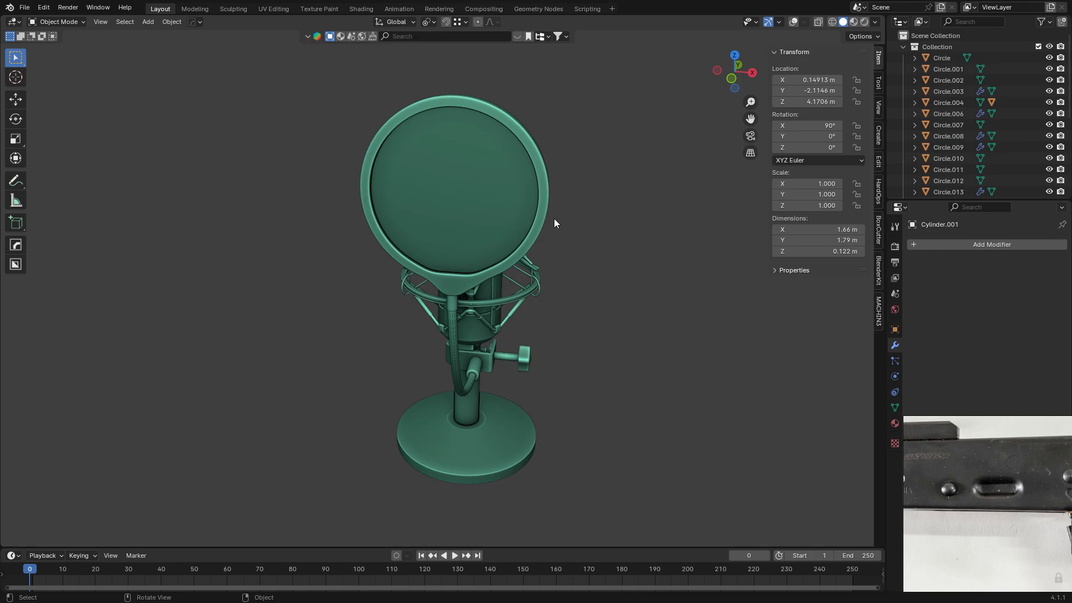
middle_click_drag(584, 204, 526, 210)
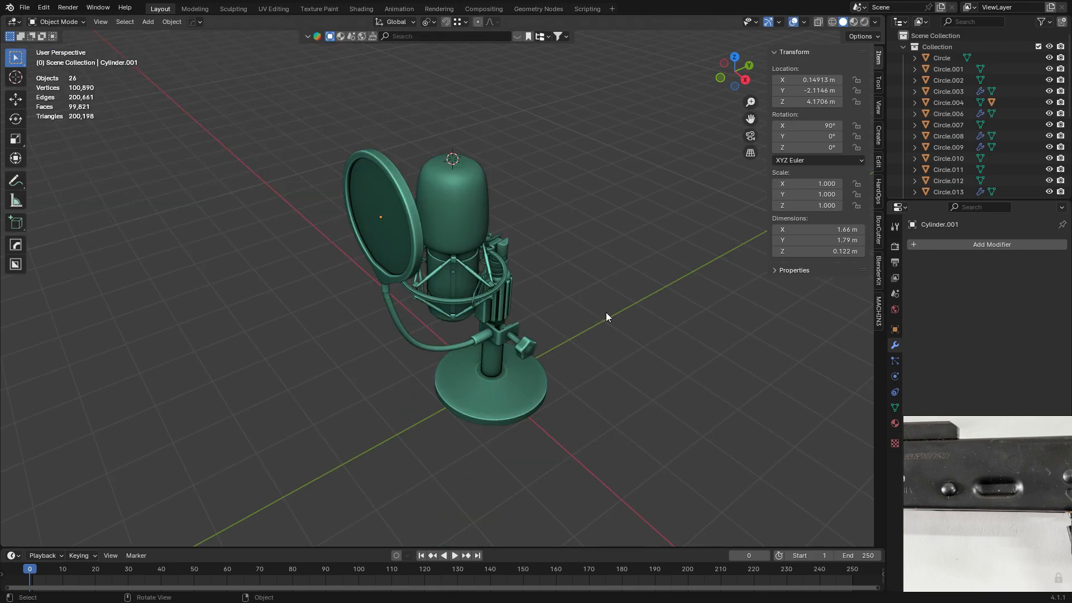
middle_click_drag(606, 317, 581, 260)
Open the AK-47 scene and examine the rifle model alongside the receiver reference photos.
left_click(24, 7)
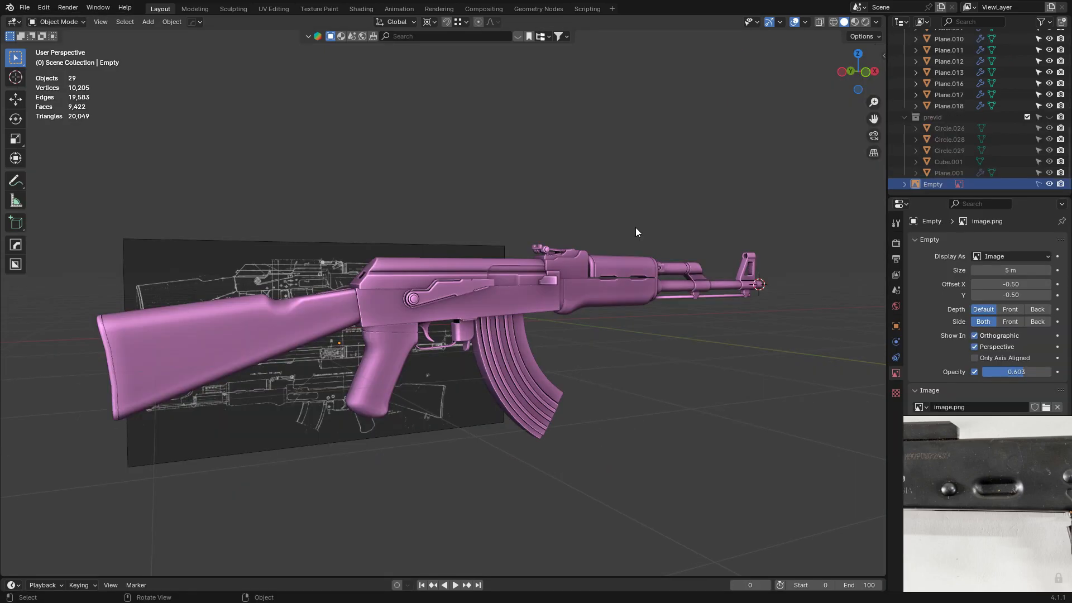
scroll(631, 224, "up", 4)
scroll(607, 220, "down", 2)
middle_click_drag(607, 220, 568, 222)
middle_click_drag(800, 77, 809, 132)
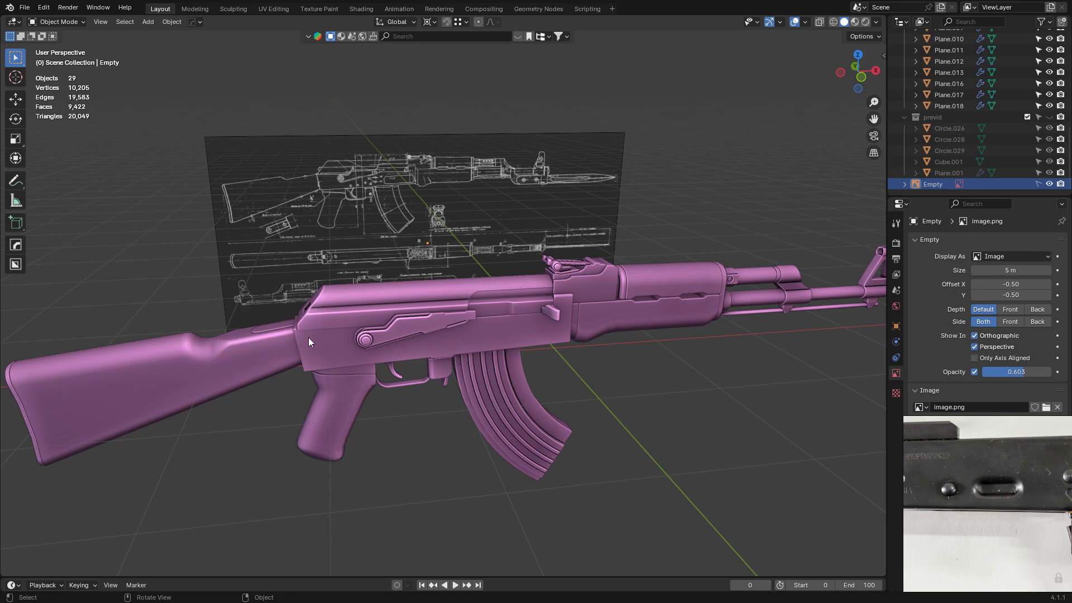
scroll(966, 477, "down", 5)
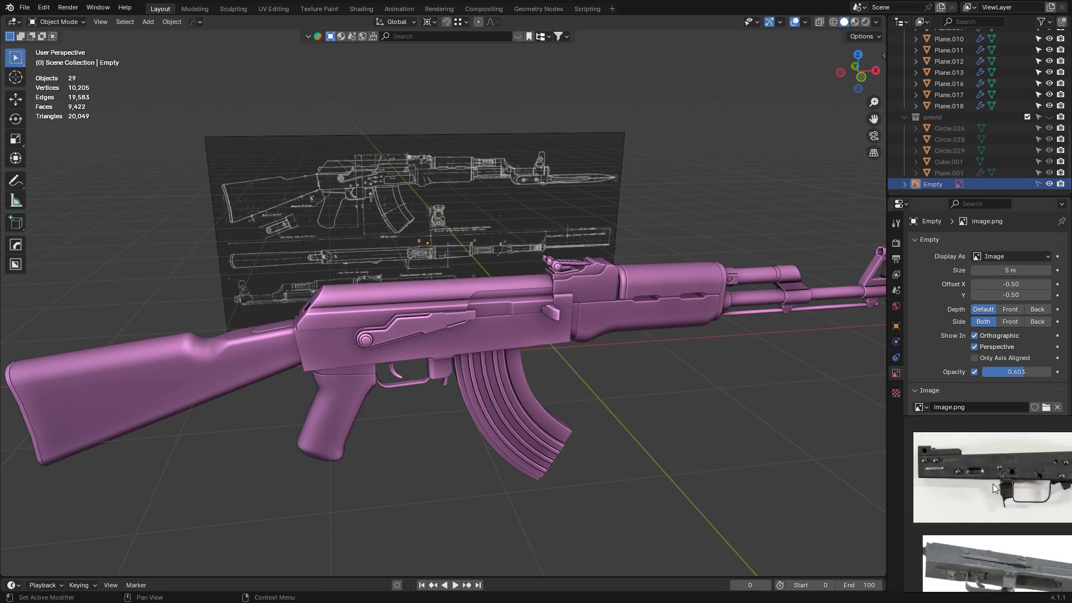
scroll(788, 320, "down", 2)
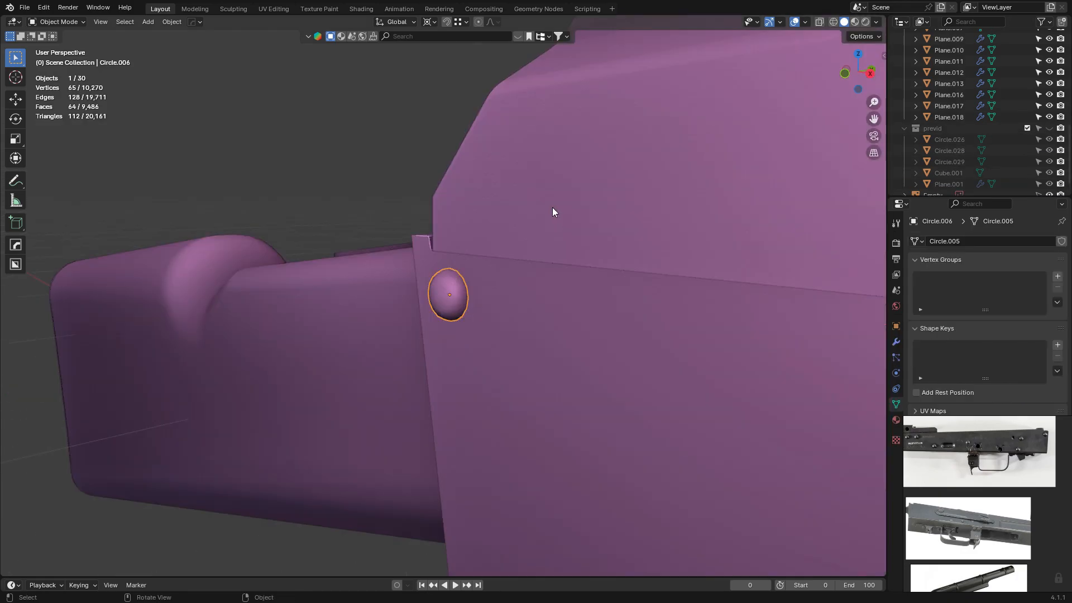
Examine the domed rivet mesh at the upper rear corner of the receiver in Edit Mode from several angles.
middle_click_drag(553, 210, 336, 230)
key("Tab")
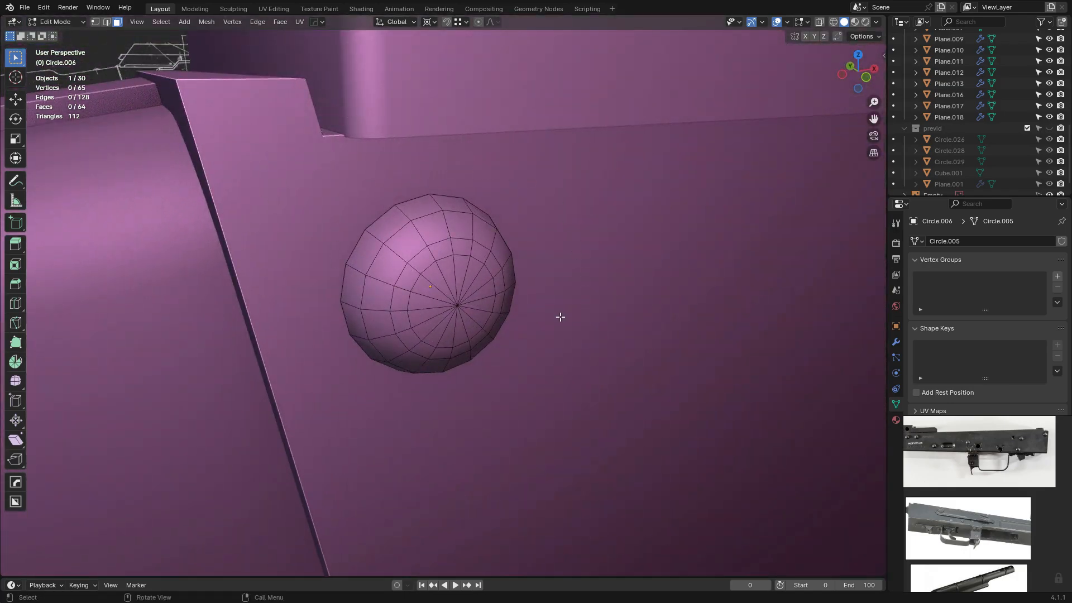
middle_click_drag(448, 288, 485, 285)
middle_click_drag(355, 252, 461, 225)
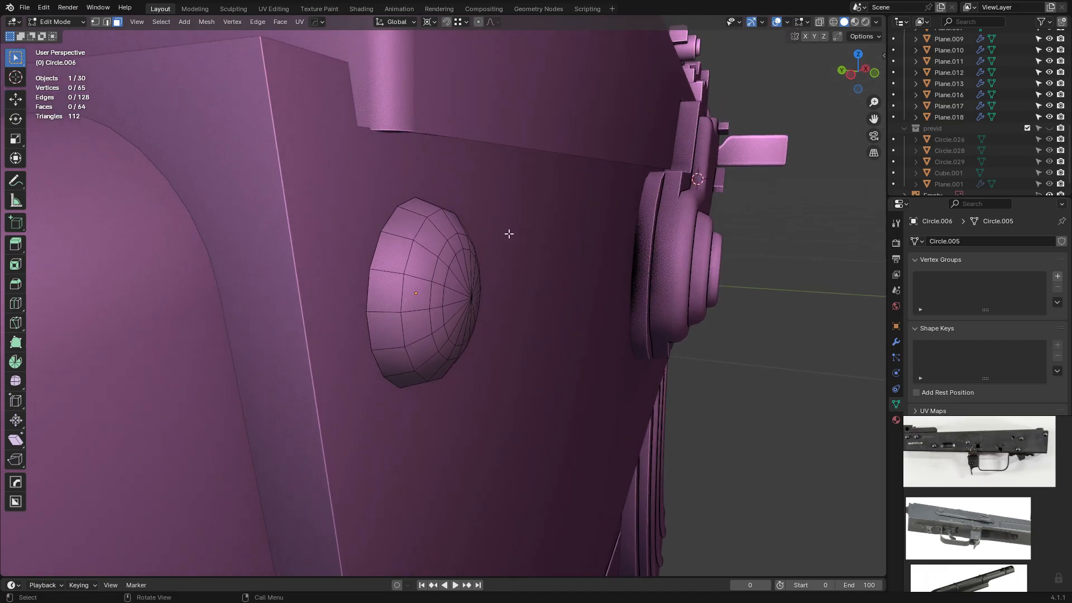
middle_click_drag(635, 145, 608, 149)
middle_click_drag(566, 228, 525, 221)
scroll(463, 314, "up", 3)
left_click(469, 303)
key("1")
left_click(470, 295)
middle_click_drag(478, 283, 450, 260)
key("Tab")
scroll(515, 289, "down", 5)
In front wireframe view, duplicate the rivet mesh and place the copy about 0.34 m along X and -0.12 m along Z.
key("KP_1")
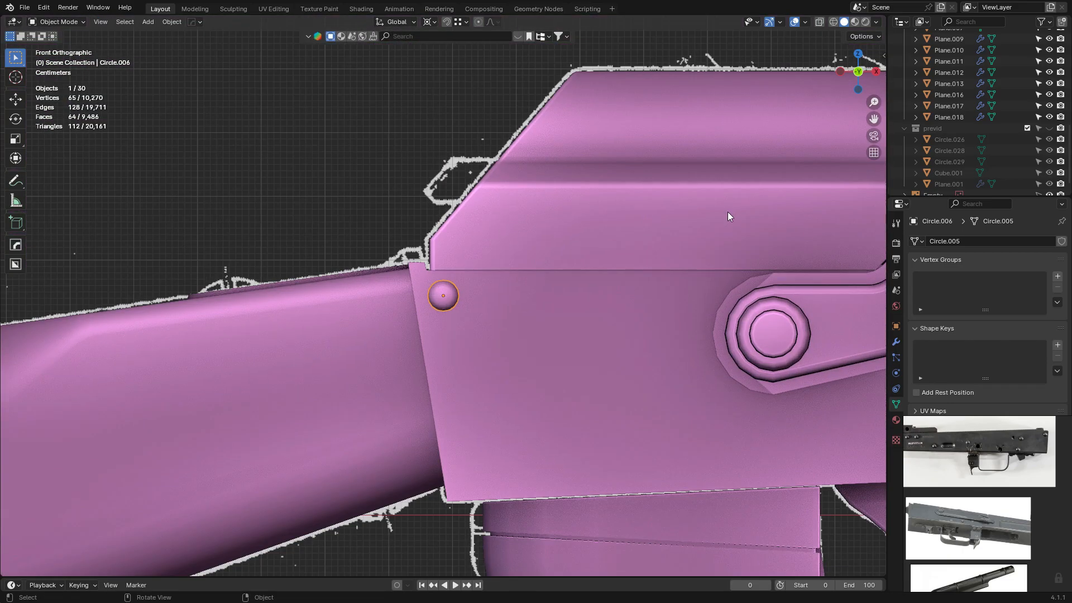
scroll(729, 214, "down", 2)
middle_click_drag(763, 173, 710, 155, "shift")
scroll(709, 157, "down", 1)
scroll(964, 536, "down", 5)
scroll(964, 536, "up", 7)
scroll(951, 516, "up", 4)
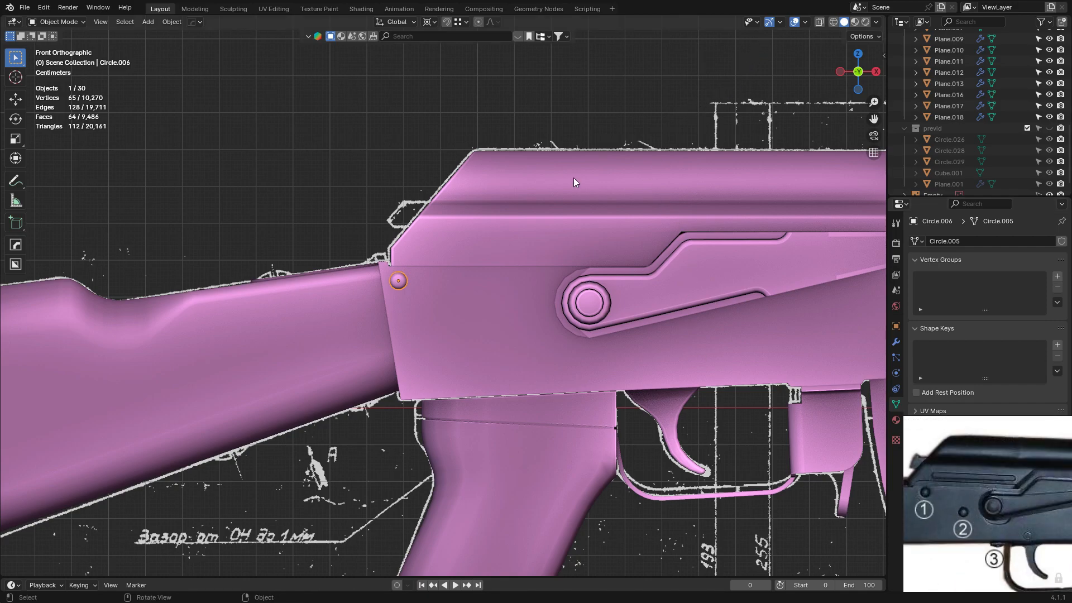
key("Tab")
key("Tab")
key("Tab")
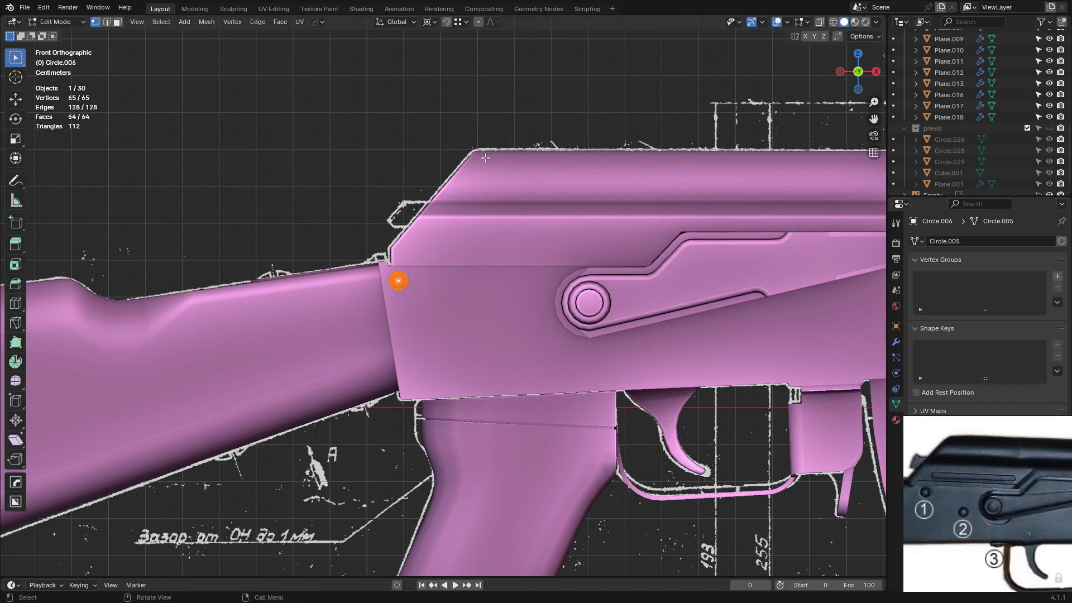
left_click(834, 21)
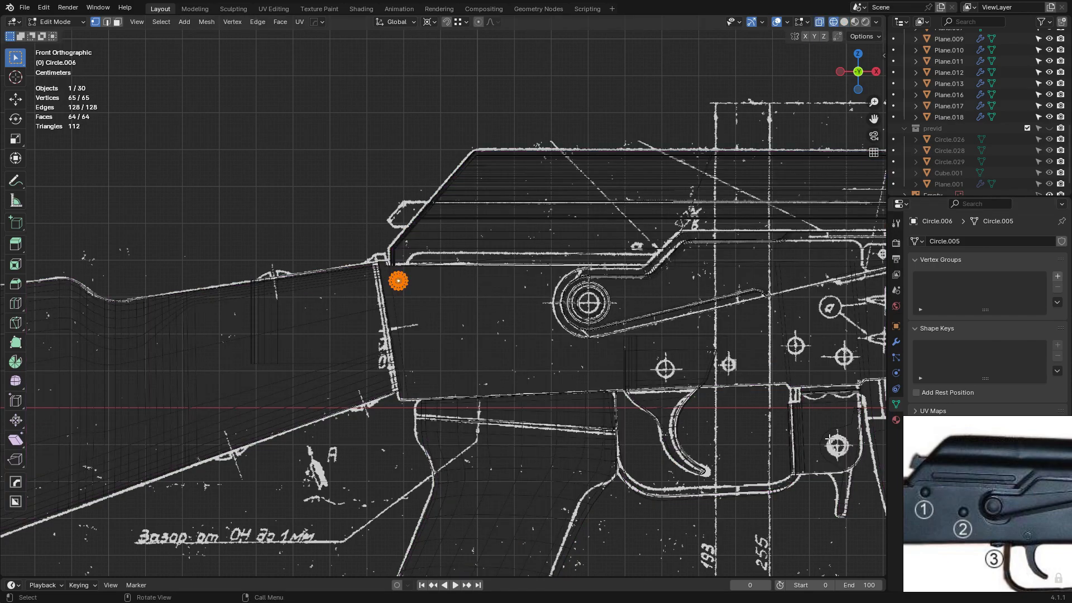
key("shift+d")
left_click(625, 290)
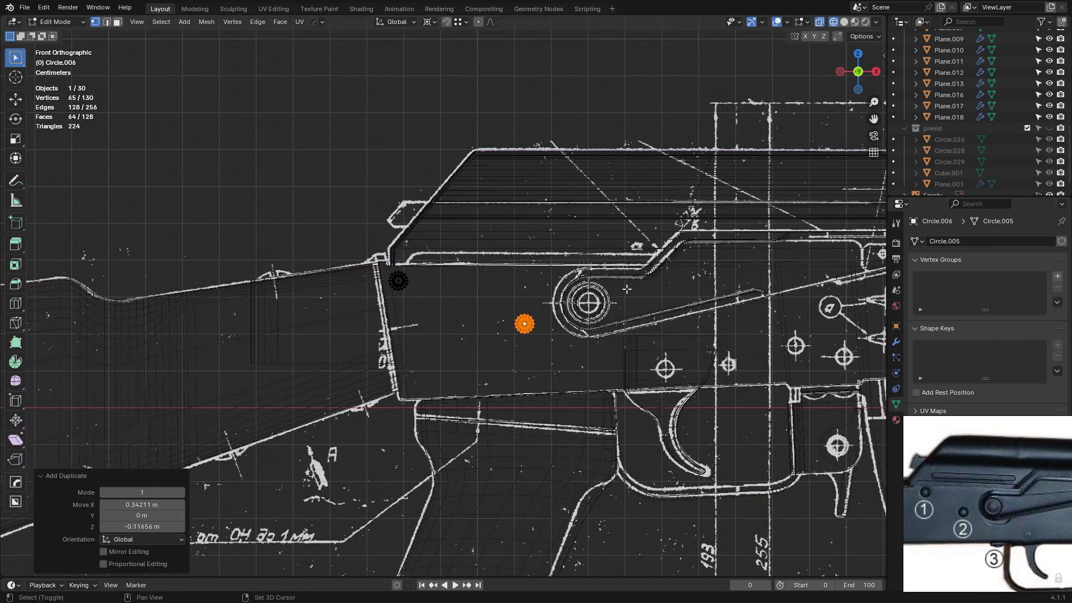
Duplicate the rivet mesh again and place the copy on the lower receiver, just above the magazine catch.
scroll(625, 290, "down", 3)
scroll(1008, 521, "down", 3)
middle_click_drag(1008, 521, 953, 513)
middle_click_drag(682, 353, 569, 346, "shift")
key("shift+d")
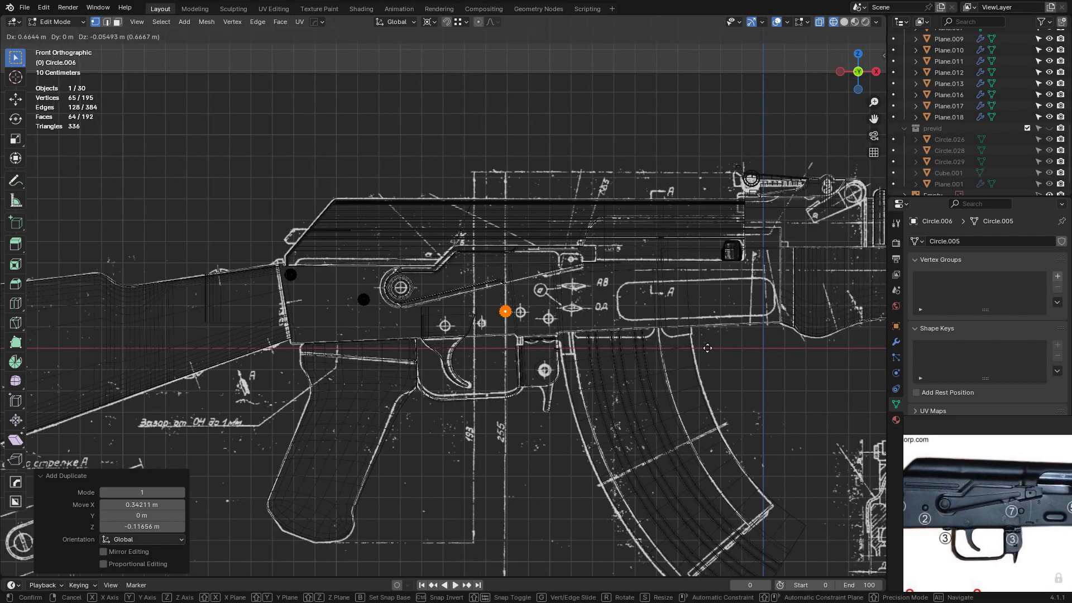
left_click(719, 347)
Place another rivet copy about 0.60 m along X and -0.03 m along Z, above the magazine, and scale it to about 0.78.
left_click(710, 192)
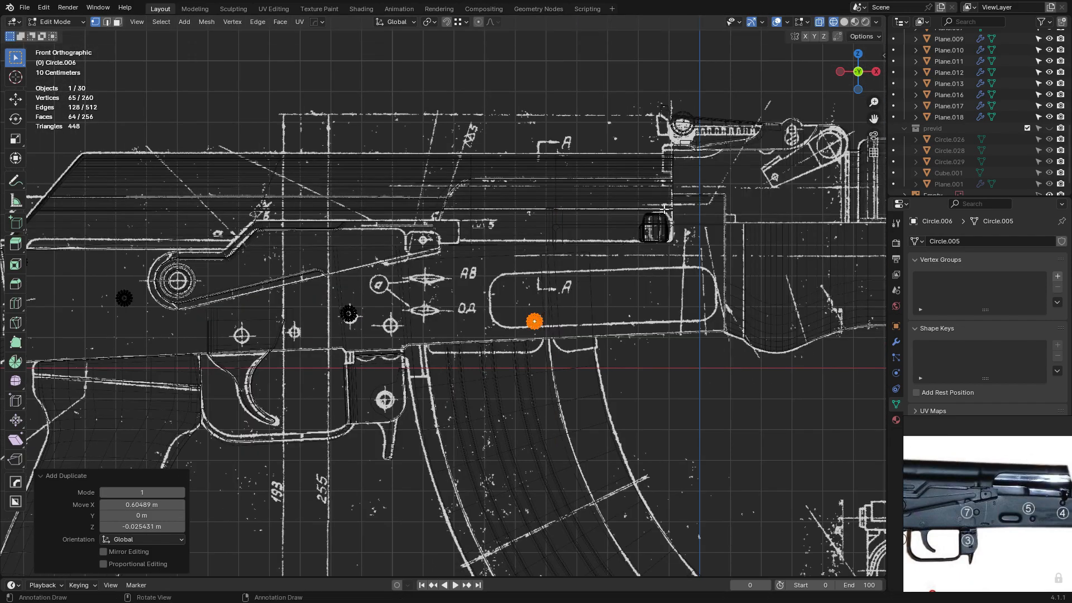
key("s")
right_click(711, 192)
key("s")
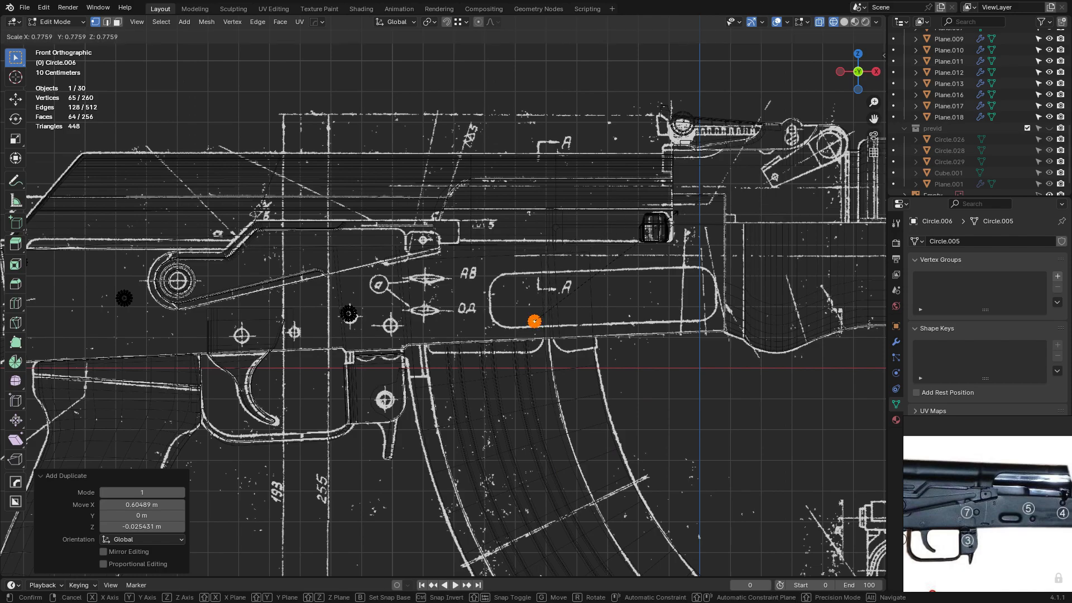
left_click(671, 217)
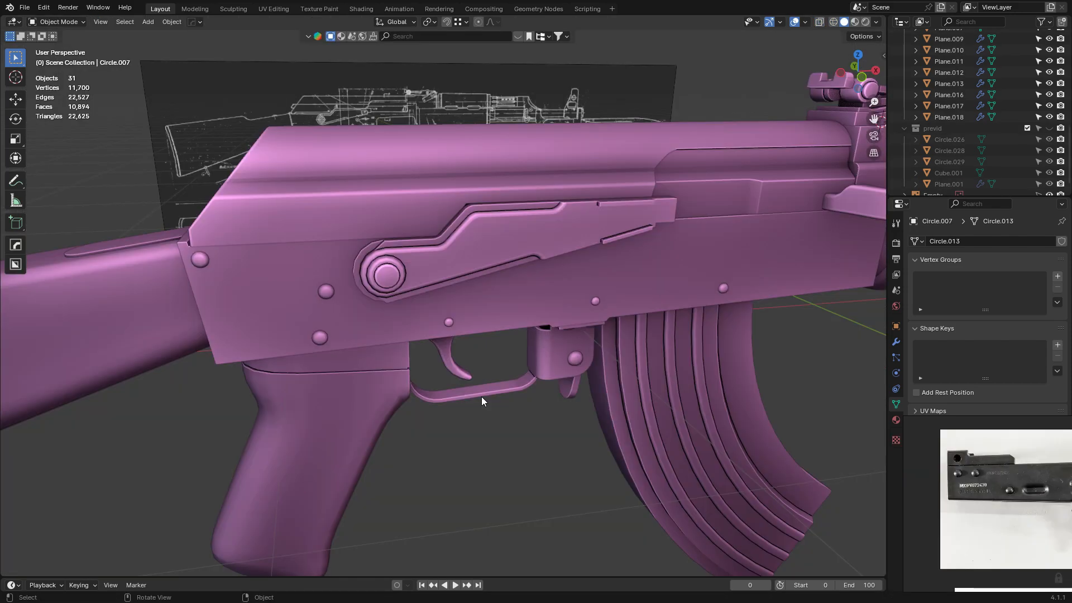
Inspect the placed rivets on the receiver and the rear sight block from the opposite side.
mouse_move(482, 397)
middle_mouse_down()
mouse_move(531, 350)
mouse_move(775, 370)
mouse_move(540, 293)
middle_mouse_up()
scroll(541, 294, "up", 3)
left_click(404, 242)
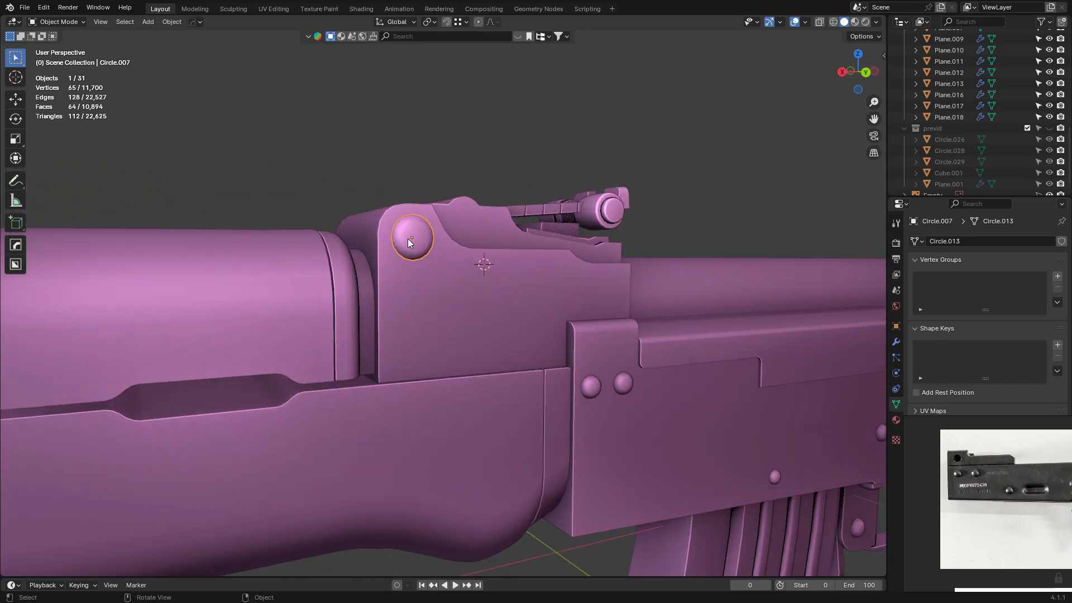
left_click(454, 181)
middle_click_drag(458, 177, 453, 181)
middle_click_drag(553, 289, 438, 267, "shift")
middle_click_drag(687, 422, 322, 277, "shift")
Select everything and recalculate the mesh normals to face outward, then clear the selection.
scroll(618, 330, "up", 1)
key("Tab")
key("Tab")
key("a")
key("Tab")
key("shift+n")
key("Tab")
scroll(702, 203, "down", 6)
left_click(702, 202)
Examine the square cutout in the sloped rear face of the receiver's top cover.
middle_click_drag(702, 202, 554, 238)
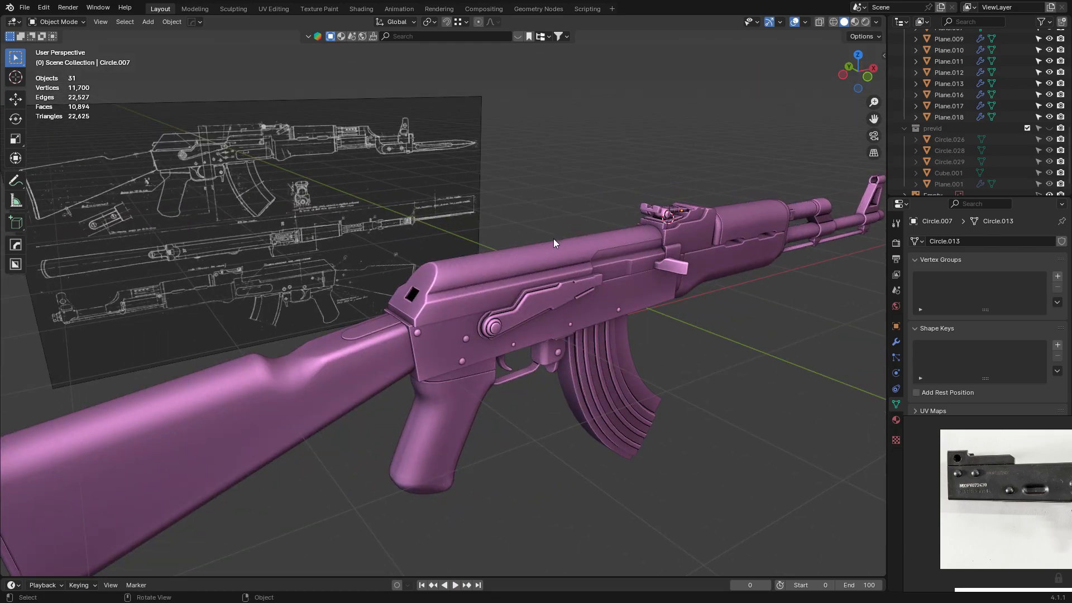
scroll(554, 238, "up", 5)
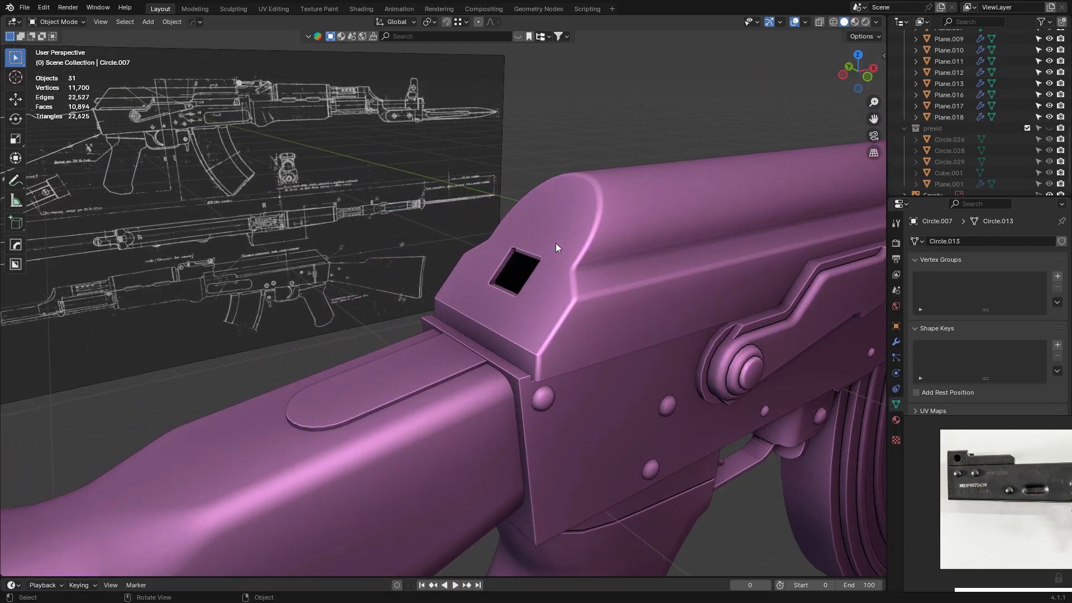
scroll(557, 244, "up", 4)
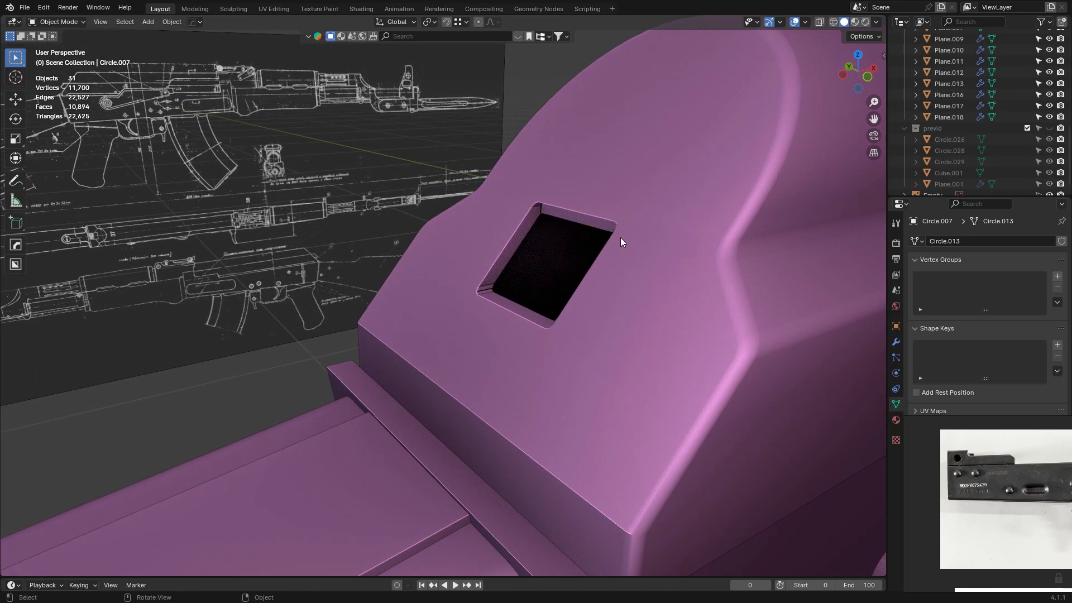
middle_click_drag(646, 258, 719, 260)
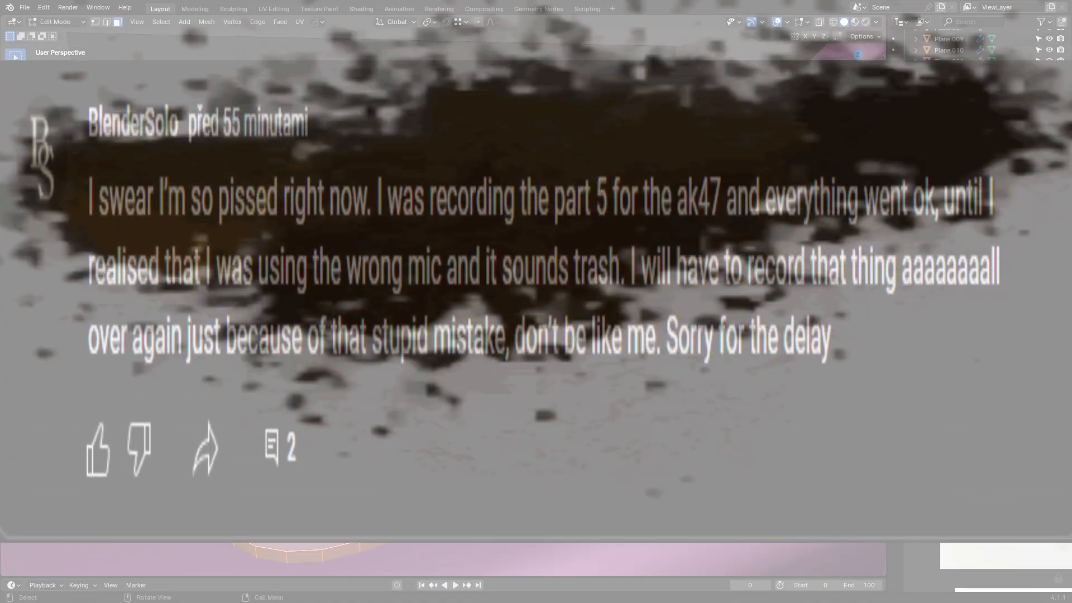
Snap the 3D cursor to the selected rounded end of the metal plate on top of the stock and leave Edit Mode.
key("shift+s")
left_click(465, 528)
key("Tab")
left_click(435, 288)
scroll(435, 288, "down", 5)
middle_click_drag(435, 288, 605, 297)
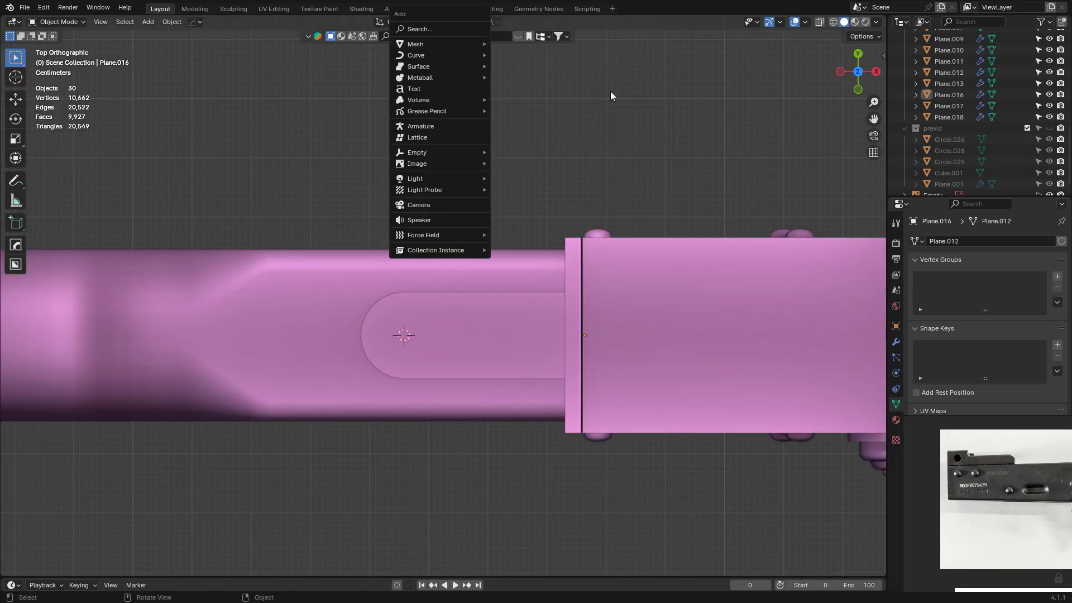
Add a 16-vertex mesh circle at the 3D cursor in top view and scale it to 0.064.
mouse_move(454, 43)
left_click(515, 66)
left_click(158, 445)
type("16")
key("Return")
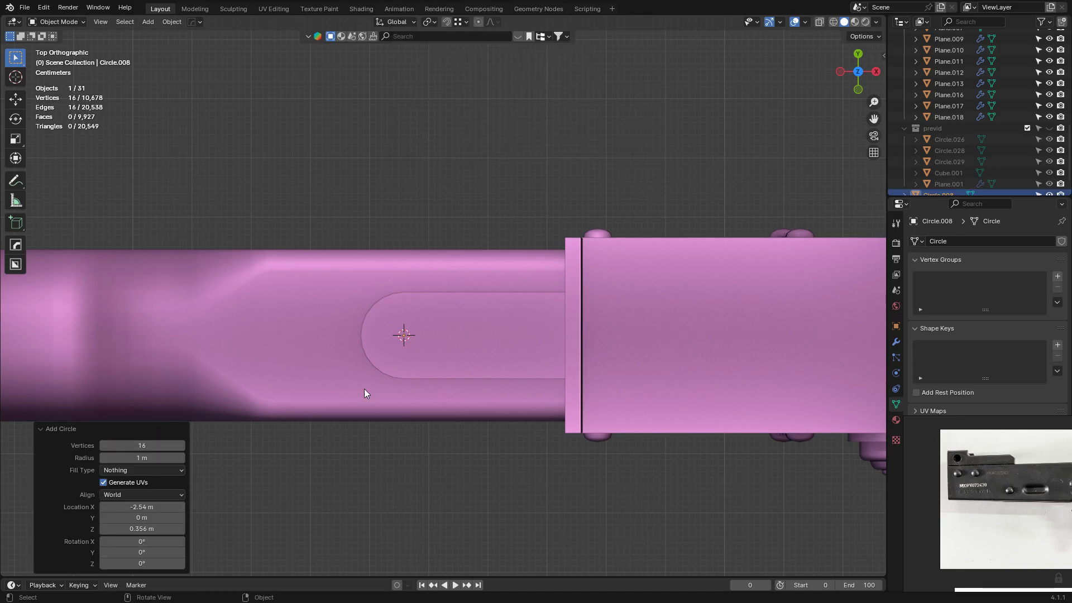
scroll(320, 406, "down", 5)
key("s")
left_click(443, 298)
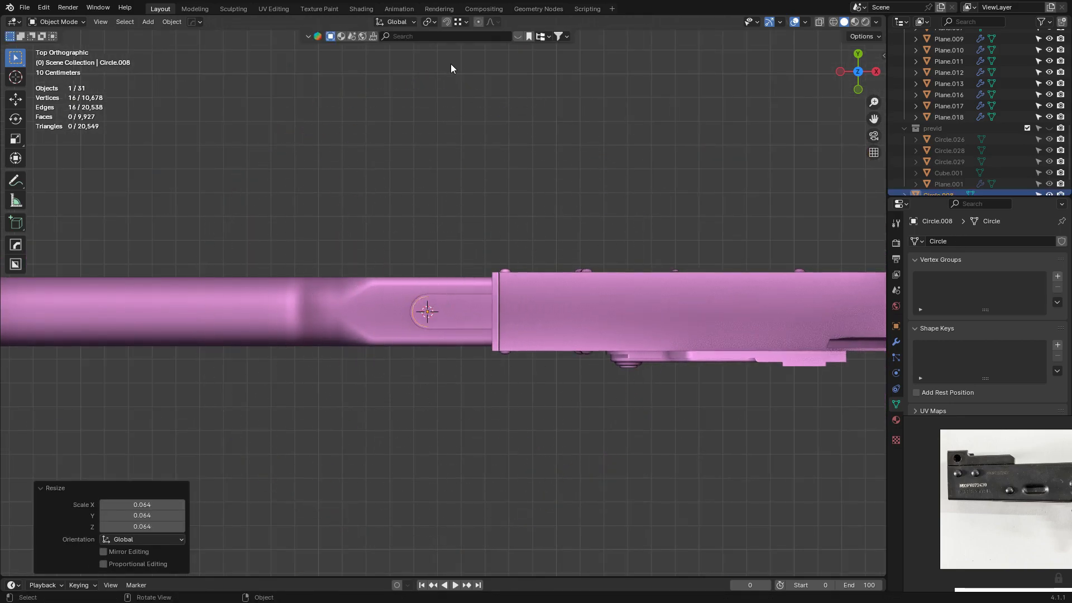
Set snapping to Face with Align Rotation to Target and turn snapping on.
left_click(462, 24)
left_click(429, 112, "shift")
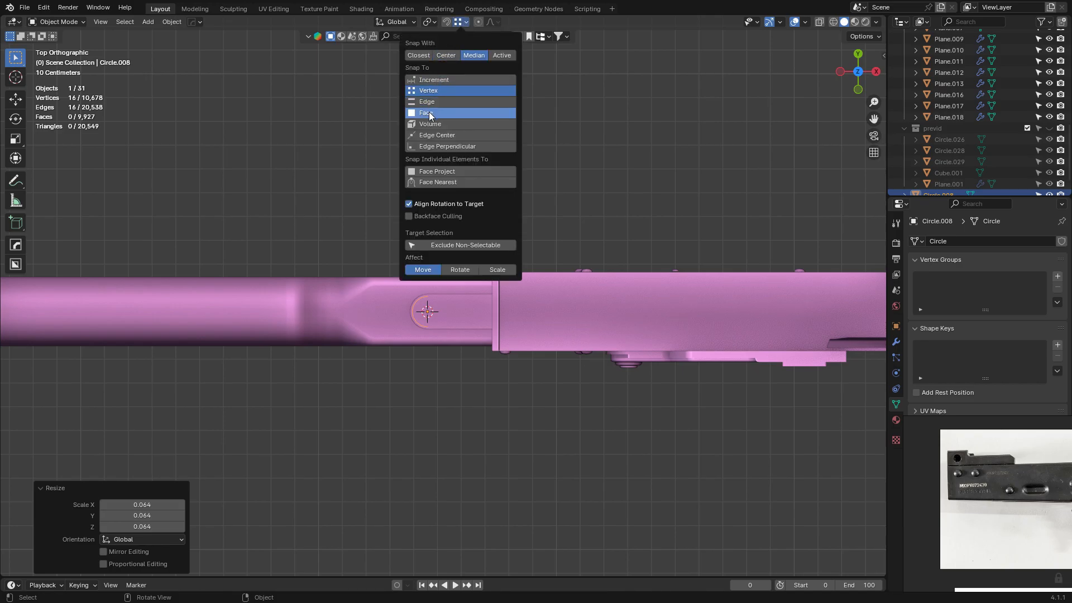
left_click(429, 112)
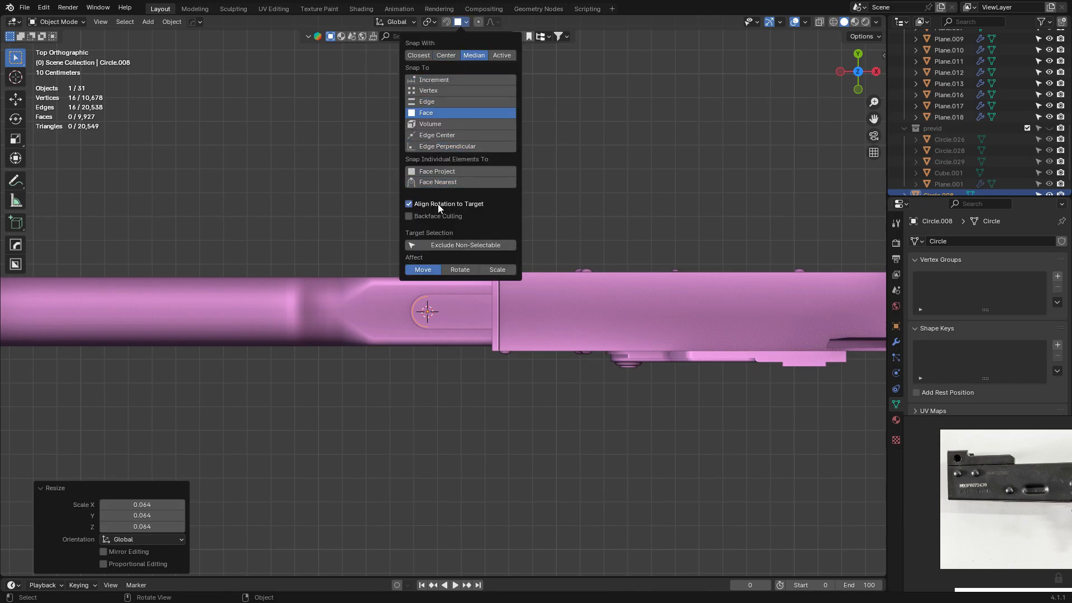
left_click(458, 22)
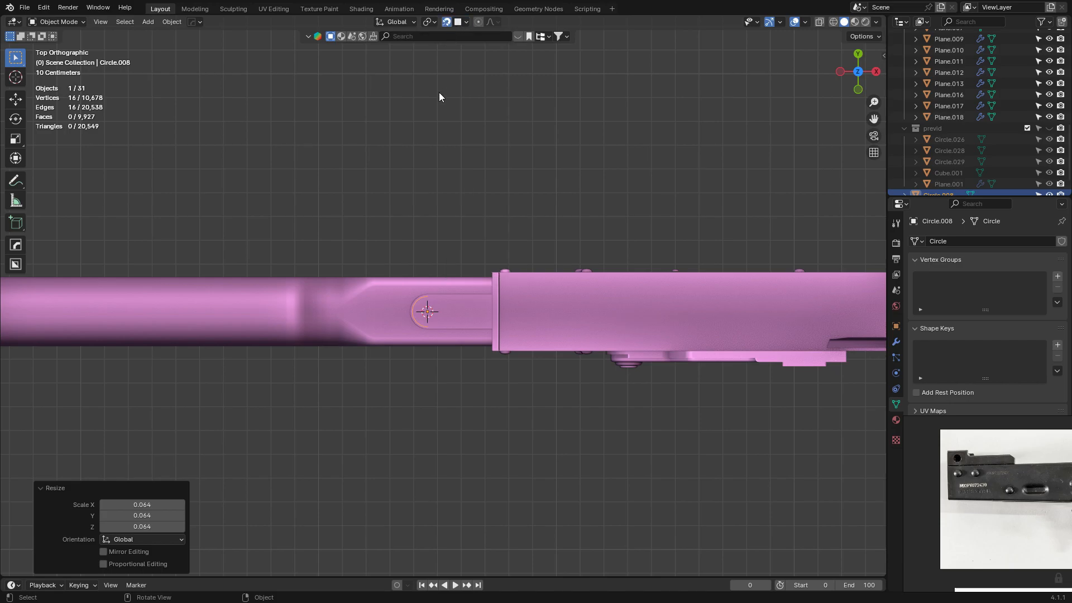
Move the circle along X so it snaps to the sloped stock plate, and scale it to 0.877.
scroll(389, 290, "up", 4)
key("g")
key("x")
left_click(530, 270)
key("s")
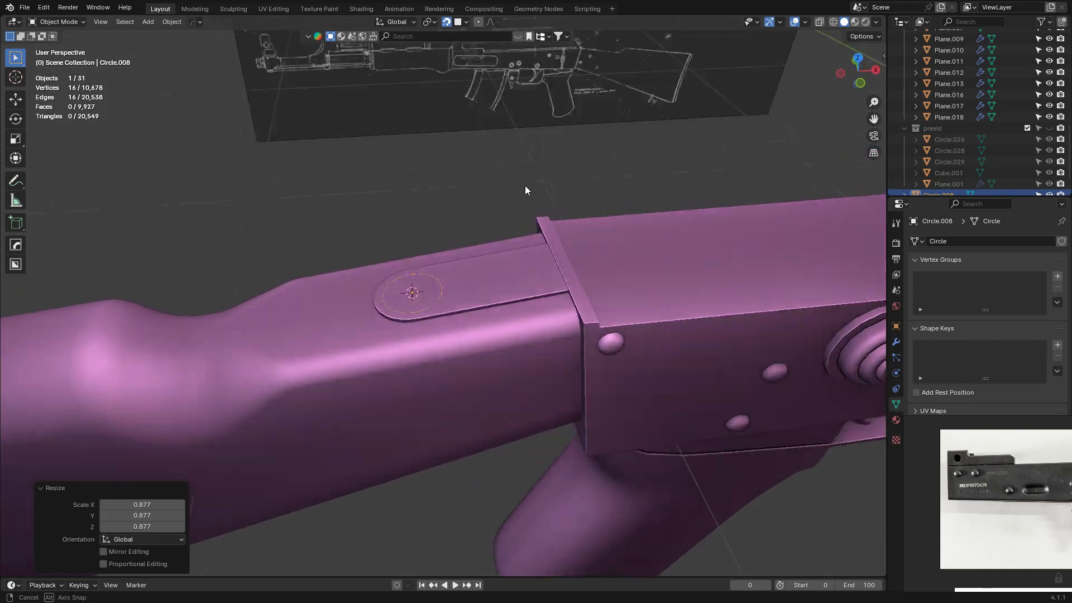
Extrude the circle's edge loop about 0.015 m along its local Z axis, using the Local transform orientation in front view.
middle_click_drag(525, 185, 570, 100)
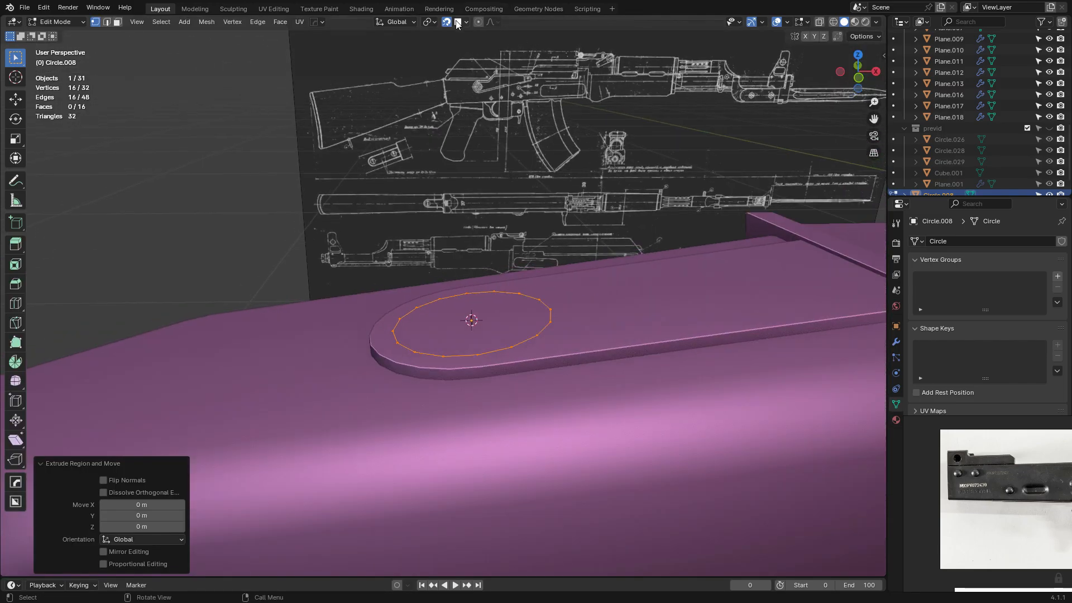
left_click(858, 78)
left_click(404, 21)
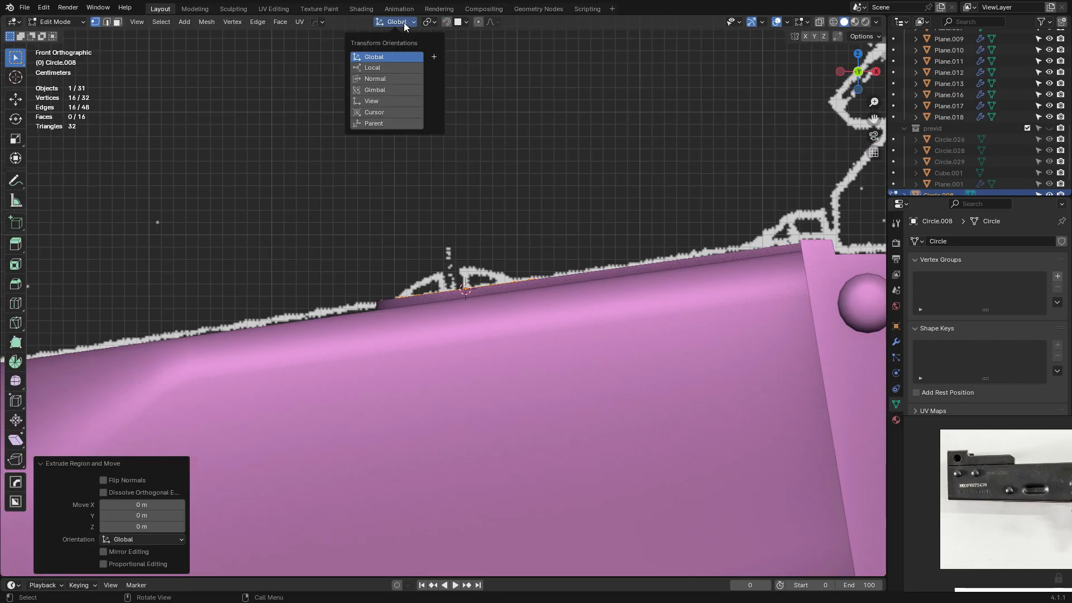
left_click(391, 67)
key("g")
key("z")
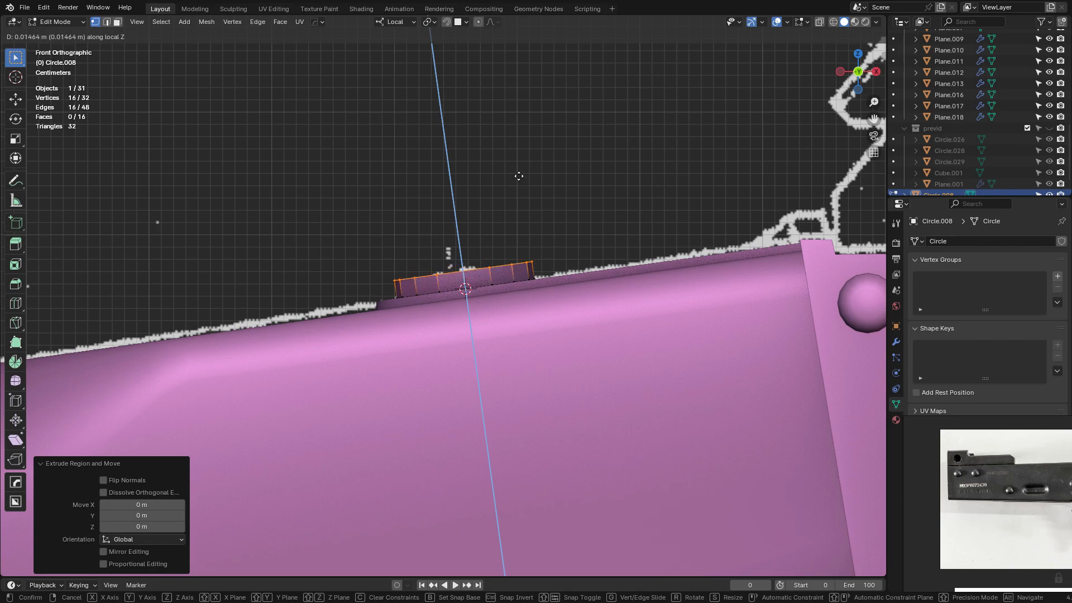
left_click(518, 176)
Fill the extruded ring's open upper edge loop with a face.
middle_click_drag(517, 175, 559, 194)
key("f")
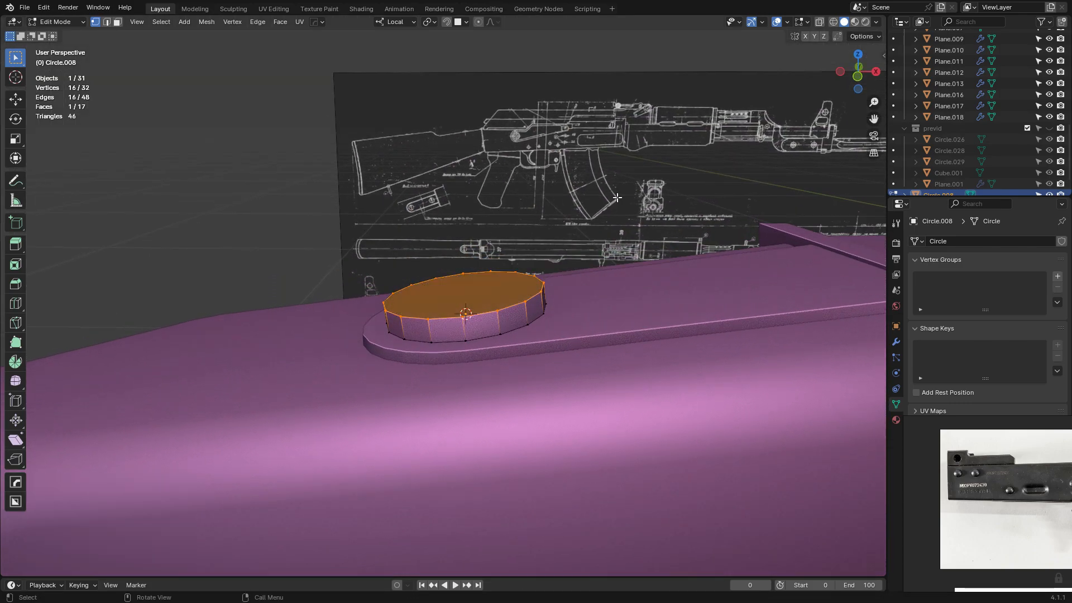
key("ctrl+b")
scroll(605, 193, "up", 3)
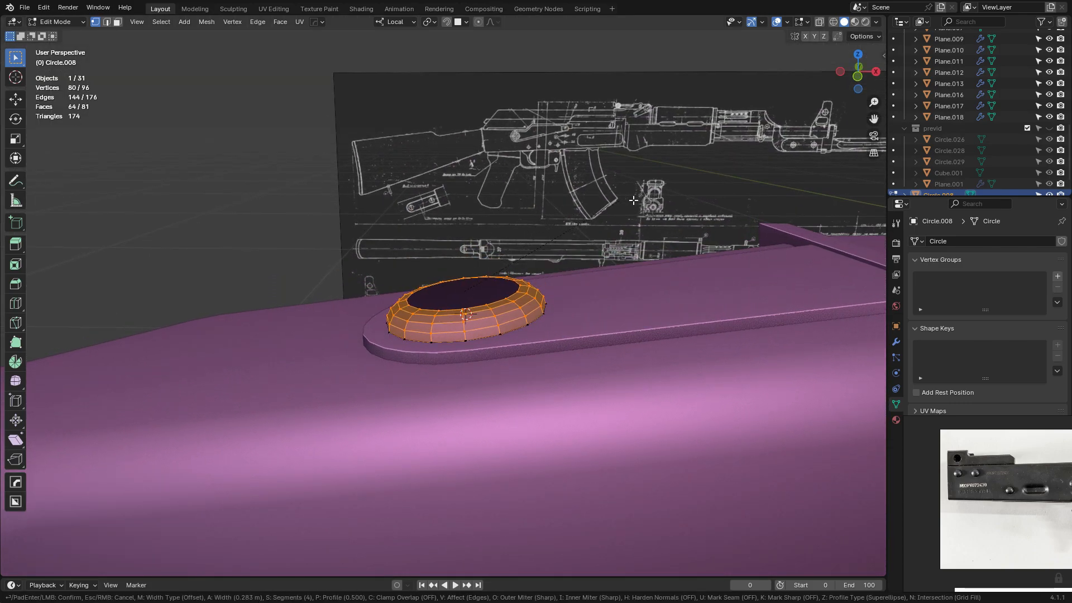
key("c")
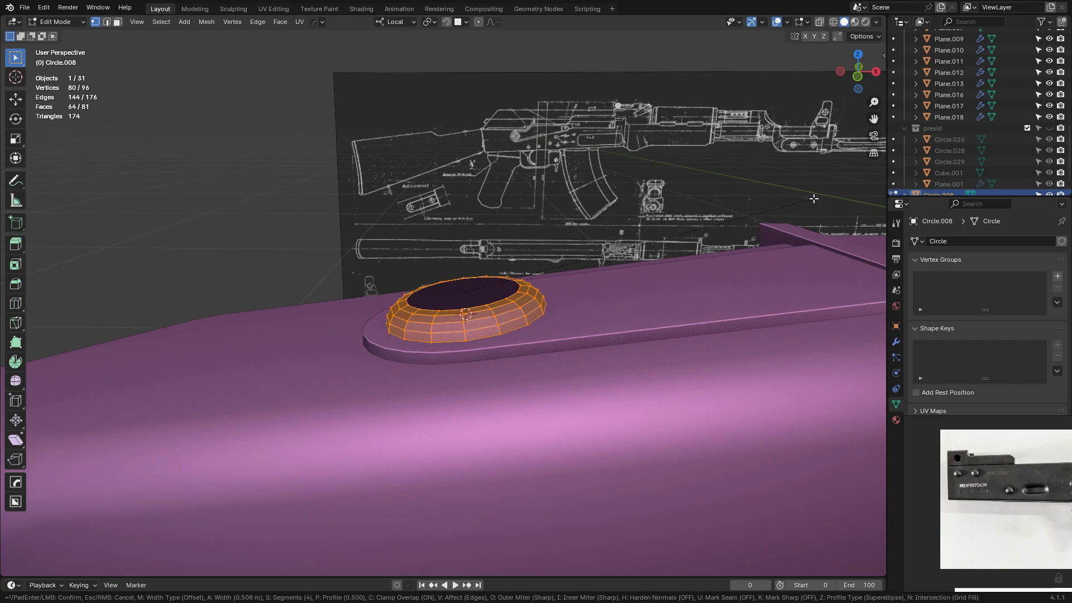
key("Escape")
Scale the screw head's upper face to 0.802 and bevel its edges with 4 segments into a dome.
key("s")
left_click(733, 207)
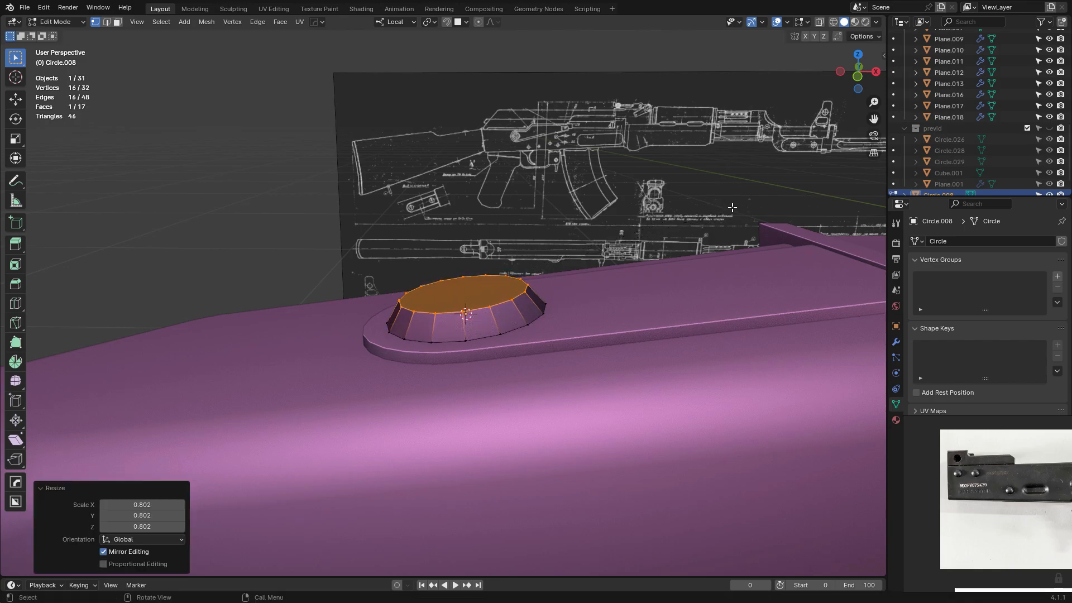
key("ctrl+b")
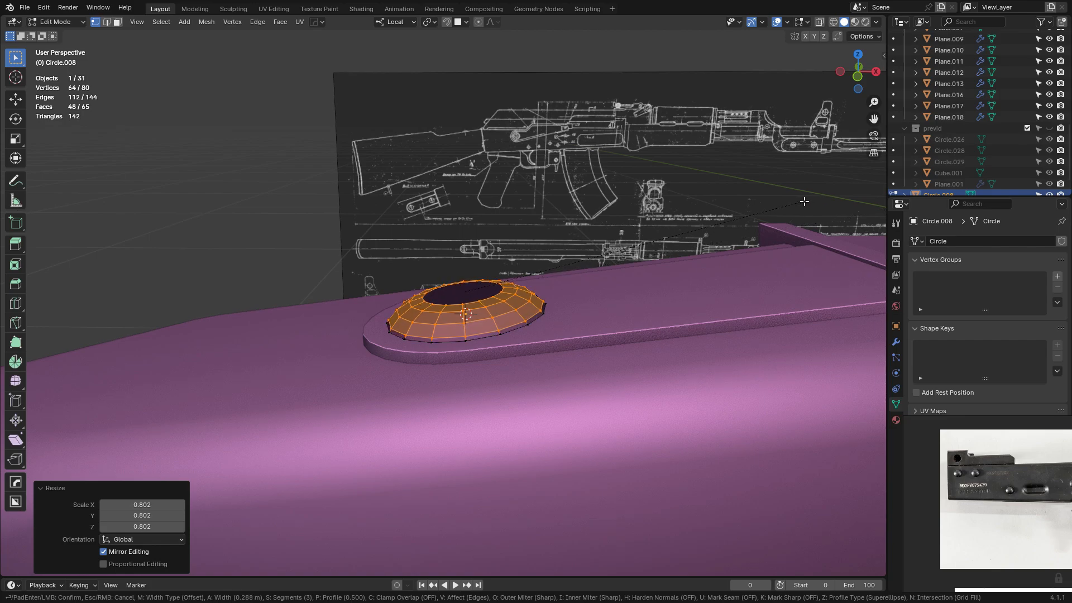
scroll(803, 201, "up", 1)
left_click(525, 176)
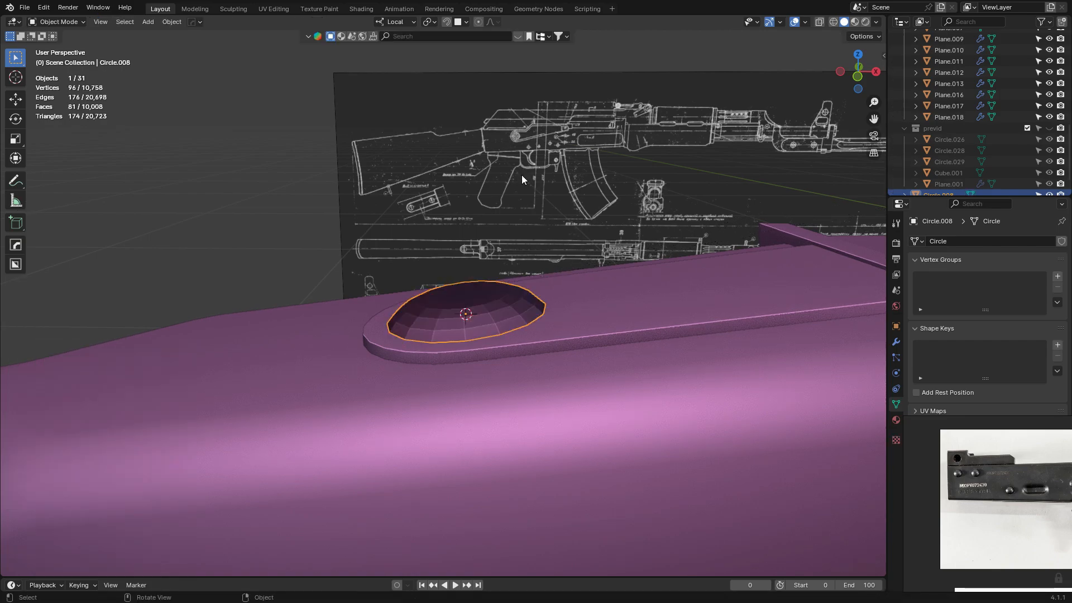
Merge all of the dome's vertices by distance and recalculate its normals.
left_click(525, 176)
middle_click_drag(525, 176, 531, 219)
key("a")
key("m")
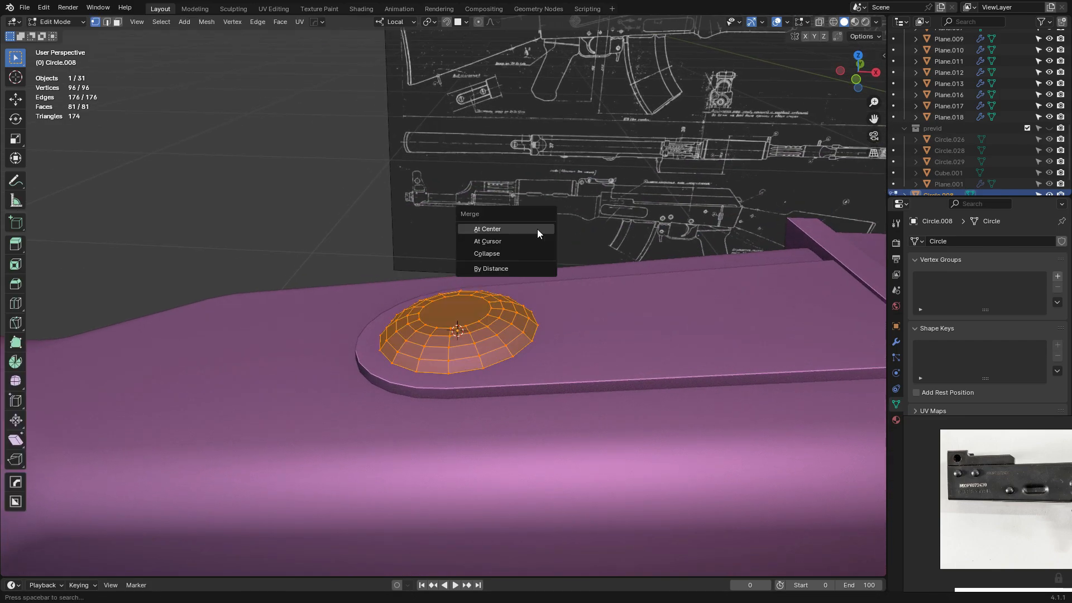
left_click(524, 269)
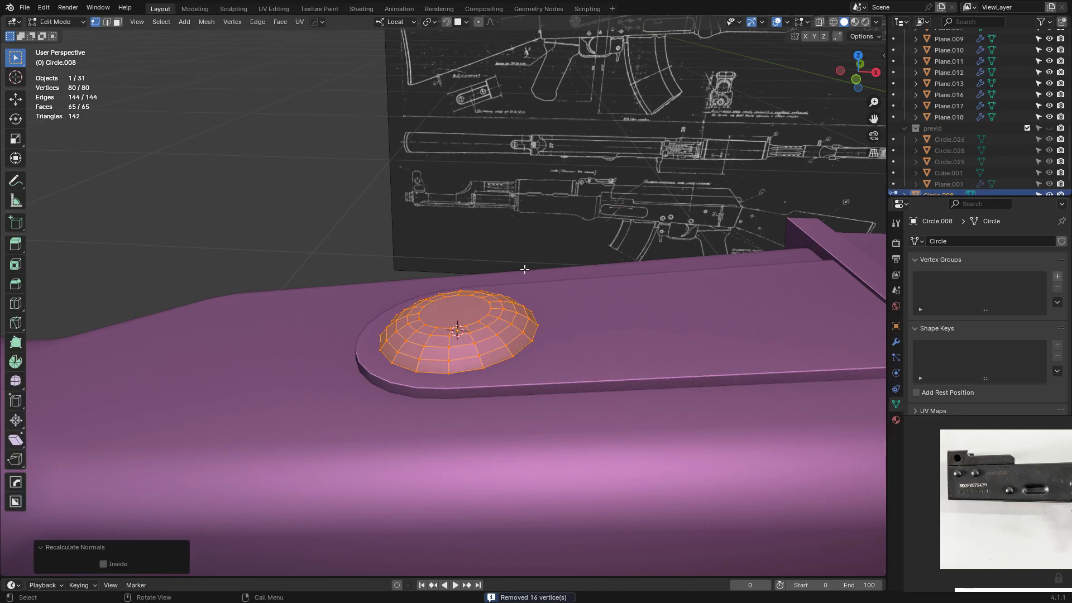
Apply auto smooth shading to the screw head.
key("Tab")
right_click(501, 318)
left_click(501, 318)
middle_click_drag(428, 206, 460, 225)
Cut a straight screwdriver slot through the middle of the screw head with a box cut drawn in top view.
key("Tab")
scroll(477, 242, "up", 3)
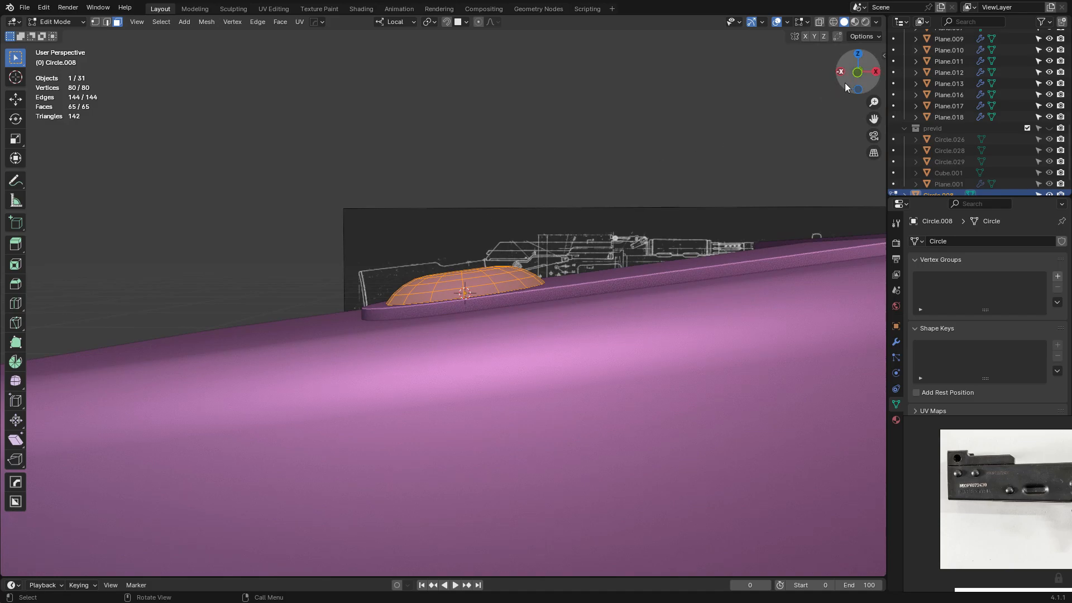
left_click(858, 54)
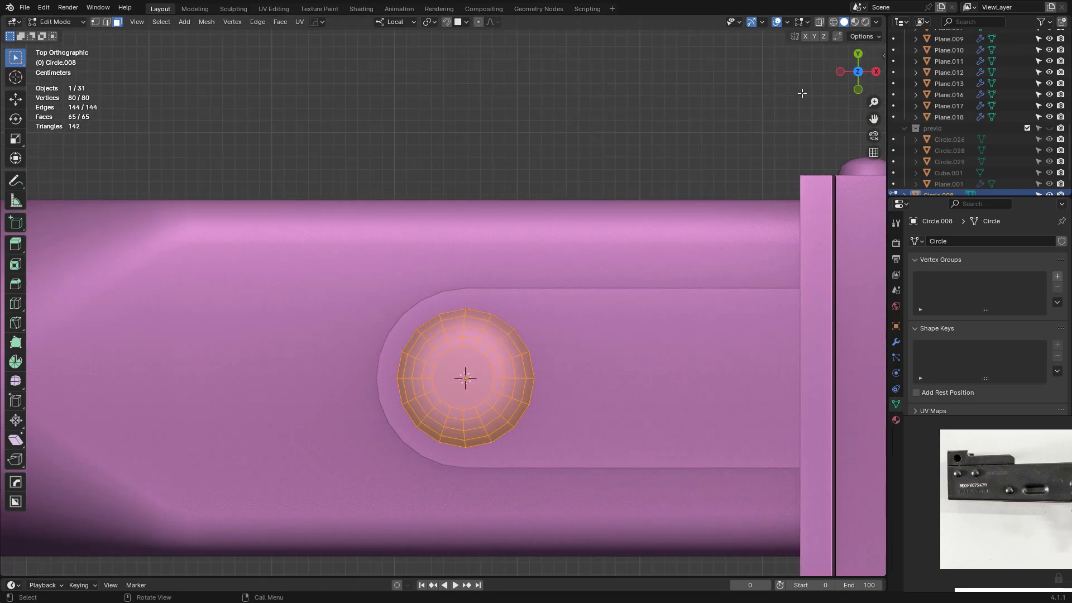
middle_click_drag(386, 266, 397, 231, "shift")
key("Tab")
scroll(463, 236, "up", 2)
mouse_move(459, 241)
left_mouse_down()
mouse_move(491, 341)
mouse_move(494, 470)
left_mouse_up()
middle_click_drag(564, 430, 504, 247)
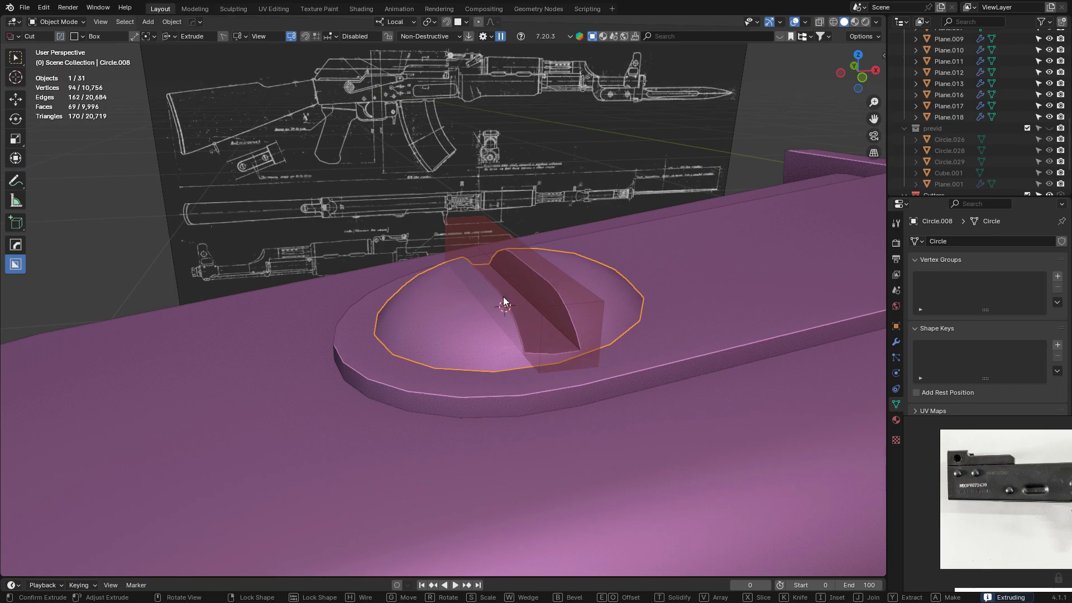
left_click(505, 296)
Apply the screw head's Boolean modifier and clear the surplus Auto Smooth modifiers, keeping one at 30°.
middle_click_drag(631, 289, 625, 286)
left_click(614, 287)
key("Tab")
key("1")
left_click(896, 341)
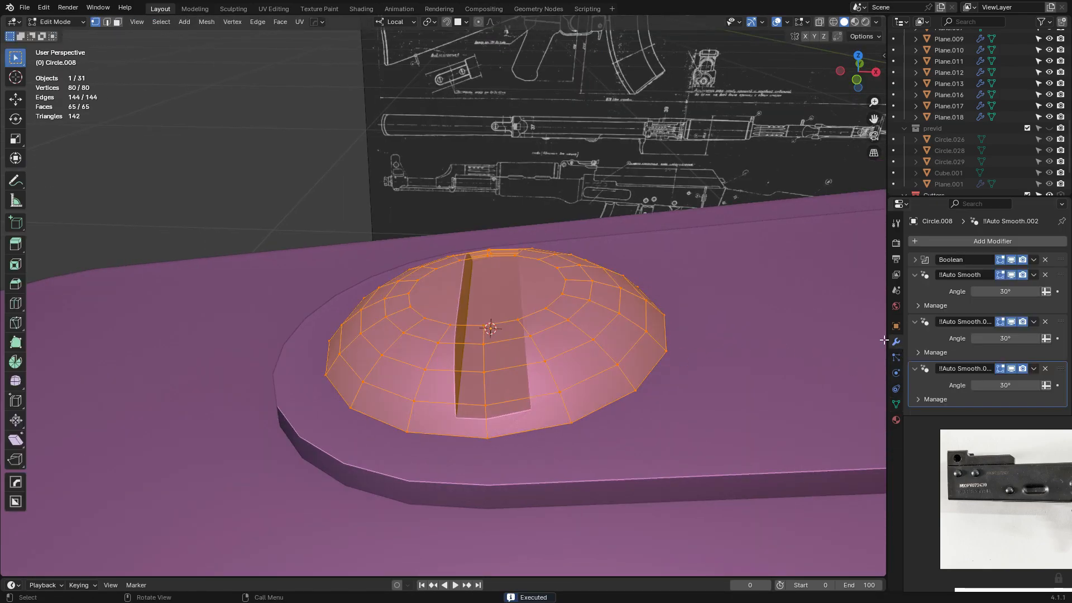
left_click(1035, 260)
key("Tab")
key("ctrl+a")
key("Tab")
key("Tab")
key("Tab")
Knife a cut-through line in front view from the slot's lower corner outward across the dome, parallel to its base.
left_click(538, 412)
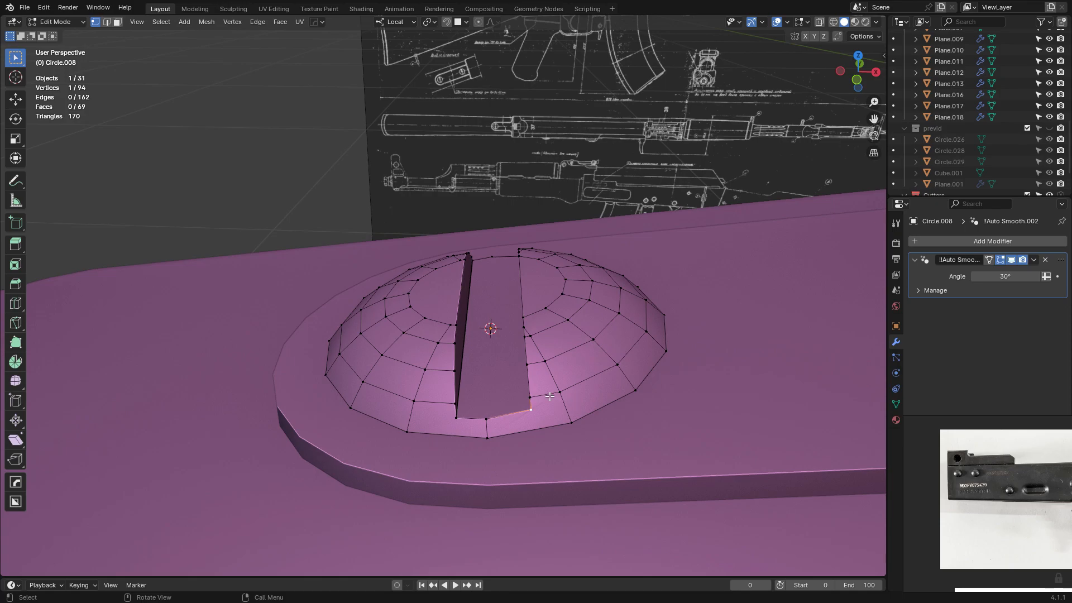
left_click(857, 80)
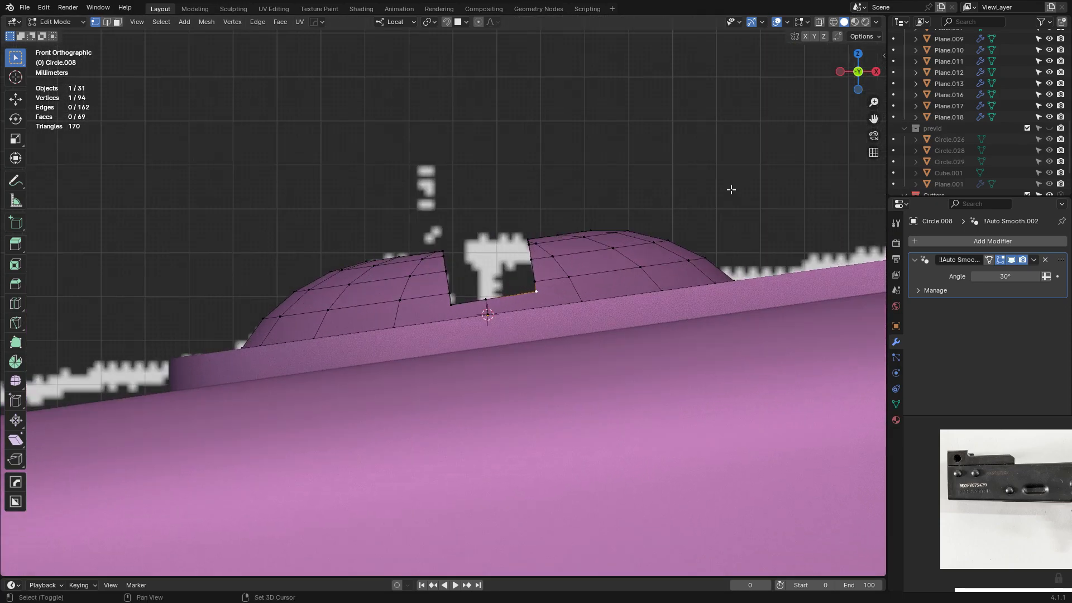
scroll(658, 304, "up", 1)
key("k")
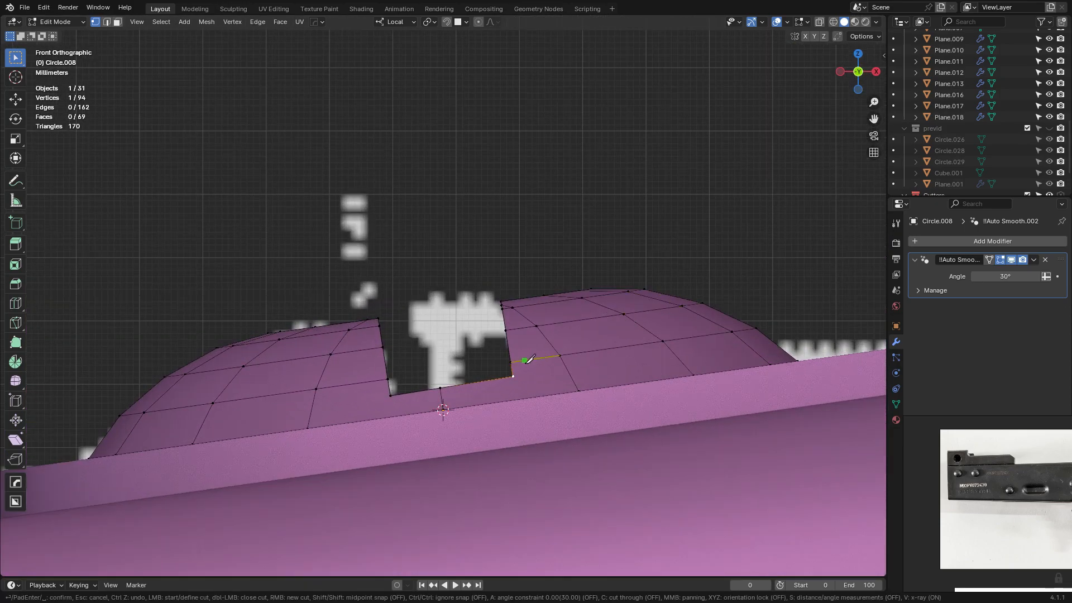
key("c")
left_click(514, 376)
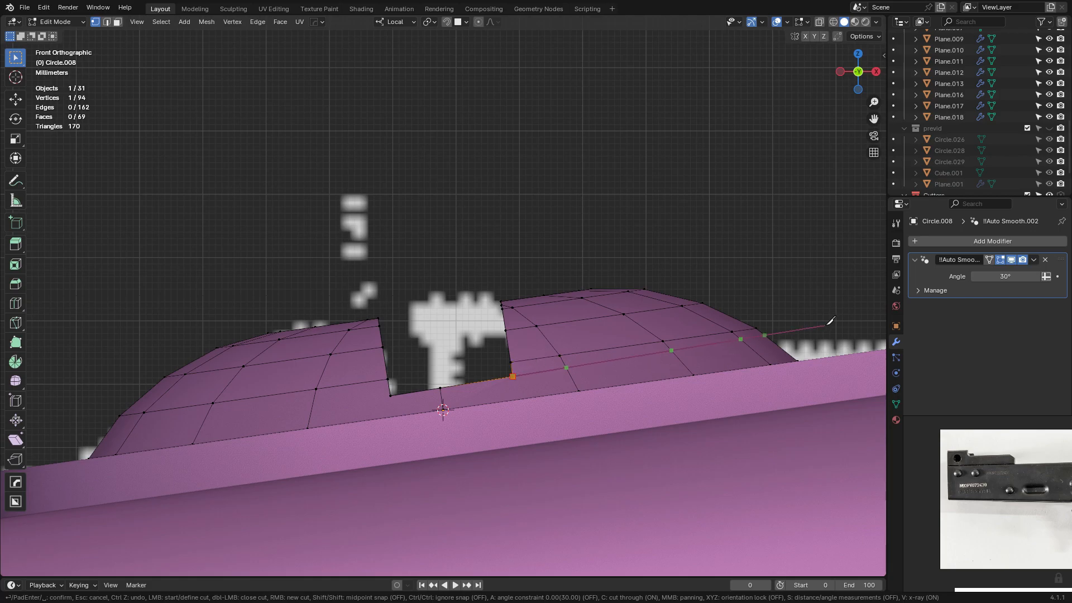
key("Return")
Knife a matching cut-through line in back view from the slot's opposite lower corner across the other half of the dome.
middle_click_drag(825, 327, 531, 334)
middle_click_drag(412, 411, 437, 410)
key("Tab")
middle_click_drag(457, 375, 411, 394)
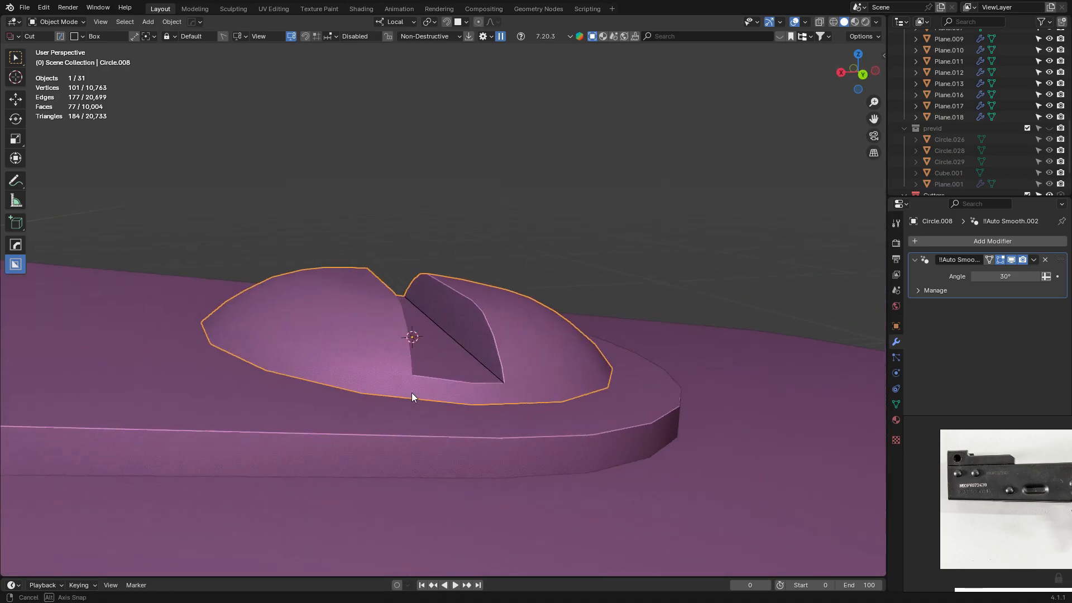
key("Tab")
middle_click_drag(695, 283, 639, 283)
key("Tab")
left_click(852, 80)
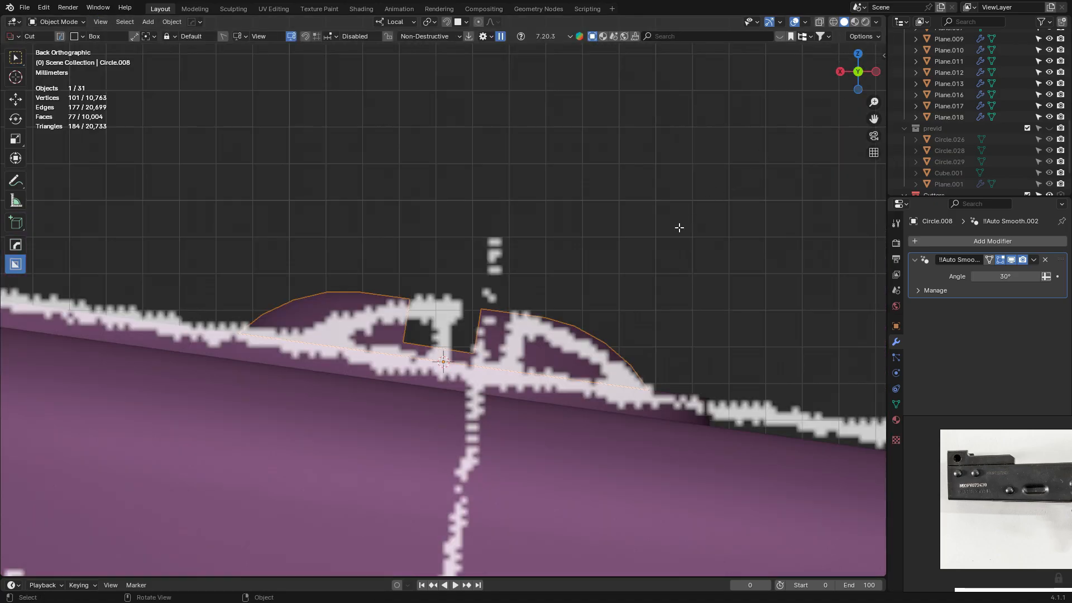
key("Tab")
left_click(498, 352)
key("k")
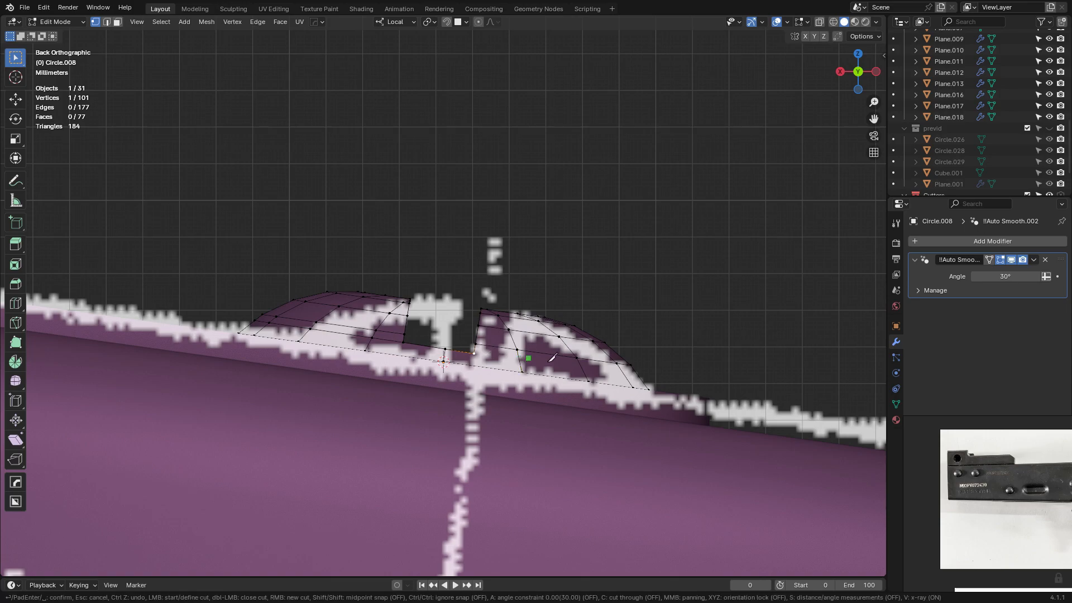
key("c")
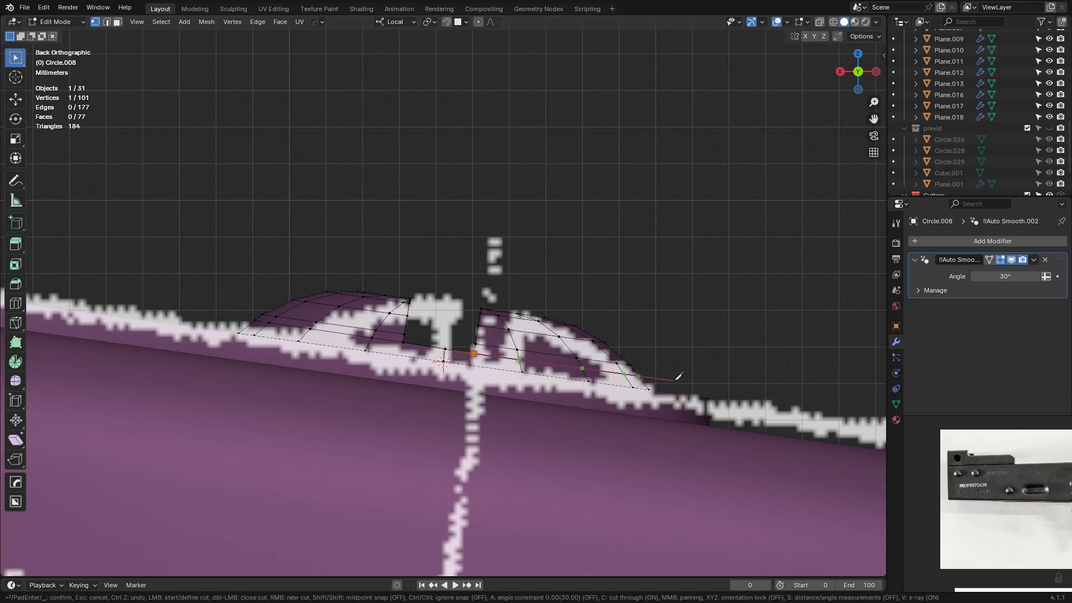
key("Return")
Merge all vertices of the slotted screw head by distance and return to Object Mode.
middle_click_drag(677, 362, 488, 252)
key("a")
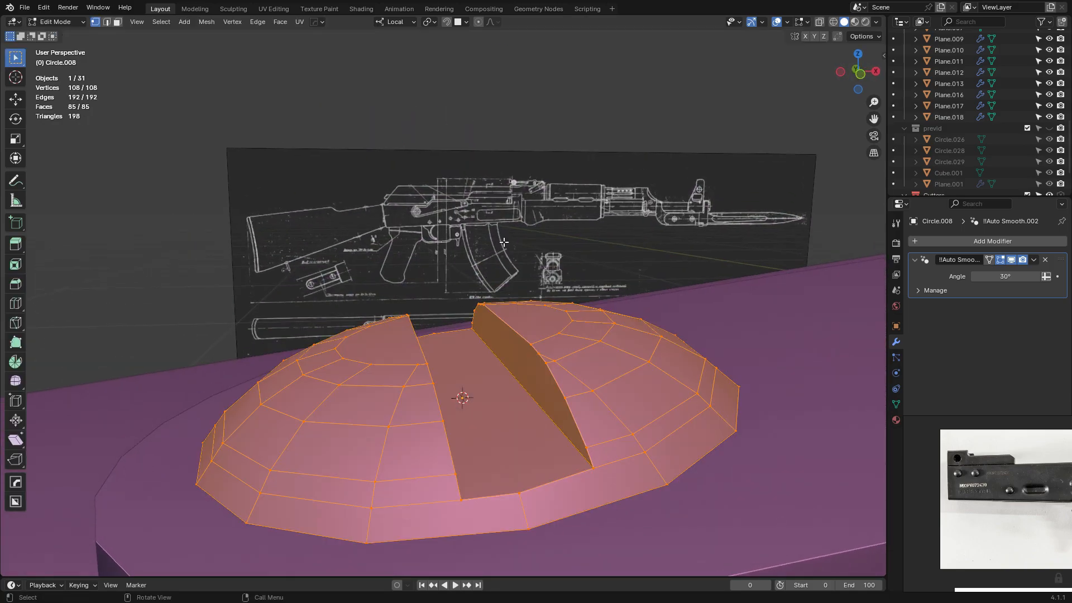
key("m")
left_click(504, 243)
key("Tab")
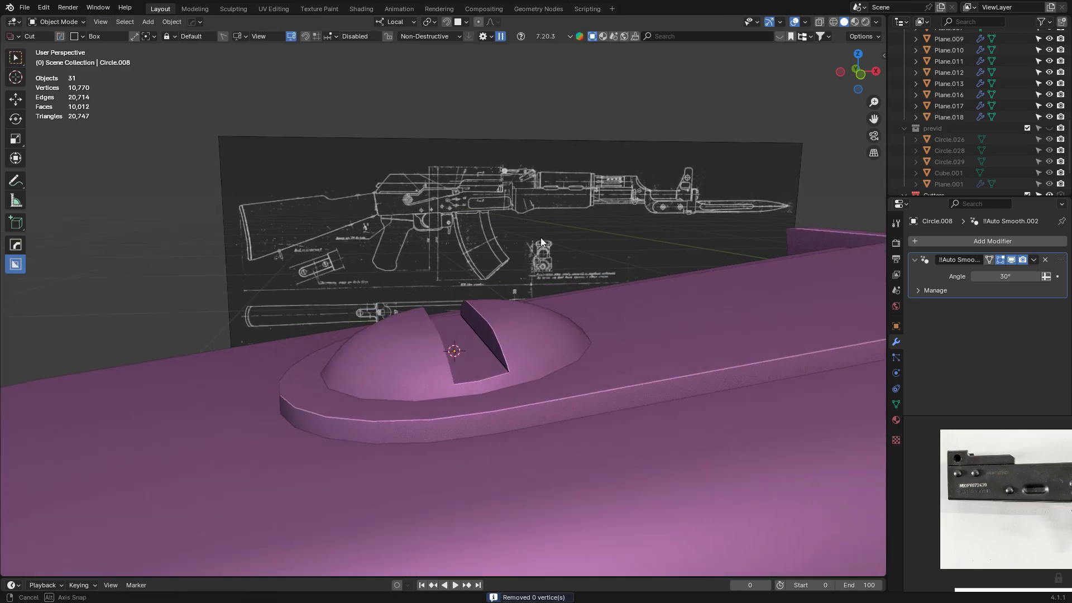
Rotate the screw head about the global Z axis in top view so its slot sits at an angle.
middle_click_drag(538, 234, 582, 311)
scroll(436, 311, "down", 4)
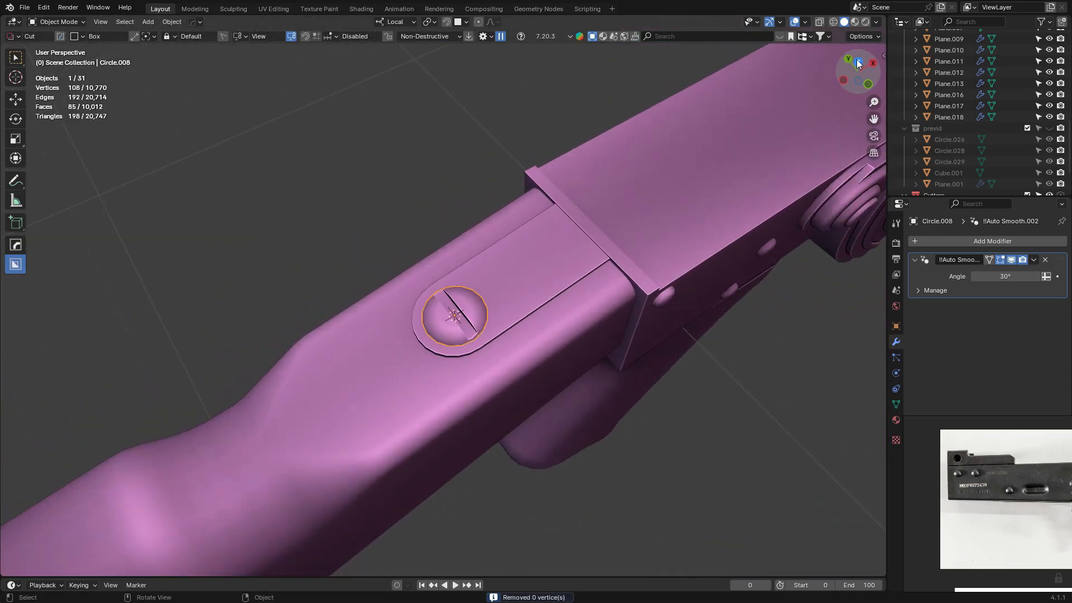
left_click(858, 63)
key("r")
key("z")
key("z")
left_click(622, 256)
Place the 3D cursor at the centre of the rear sight block's side face.
middle_click_drag(631, 165, 403, 260)
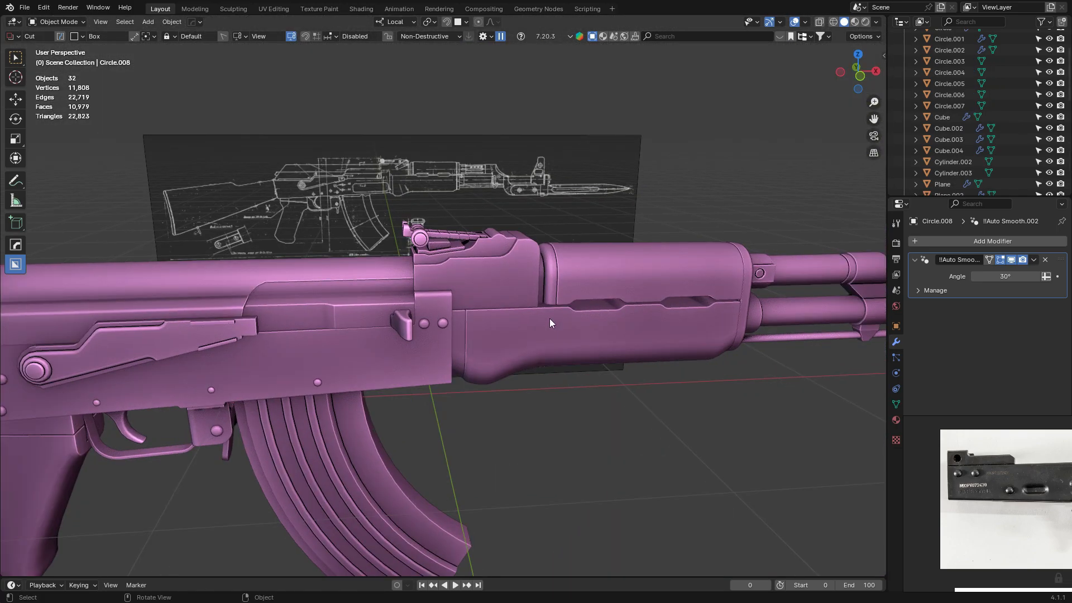
scroll(549, 316, "up", 1)
left_click(556, 276)
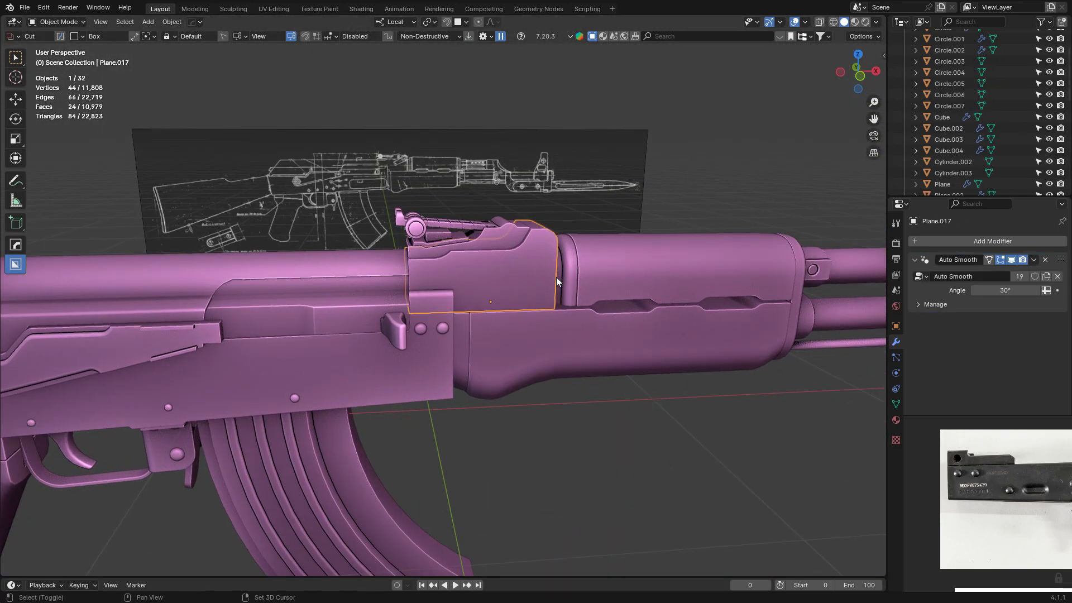
middle_click_drag(558, 269, 540, 308, "shift")
left_click(602, 177)
left_click(522, 304)
key("Tab")
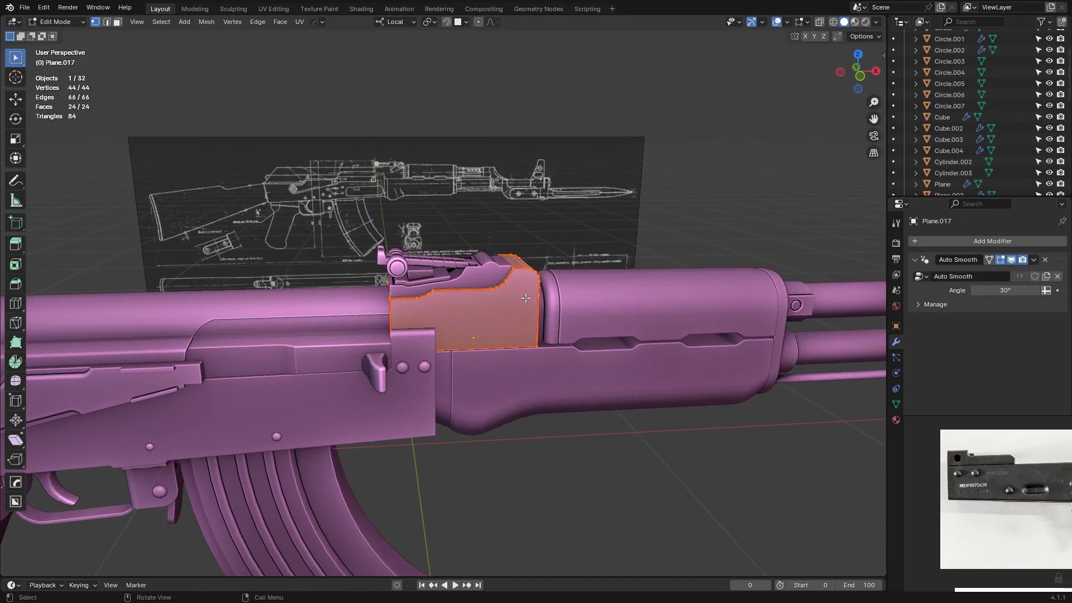
key("3")
left_click(530, 291)
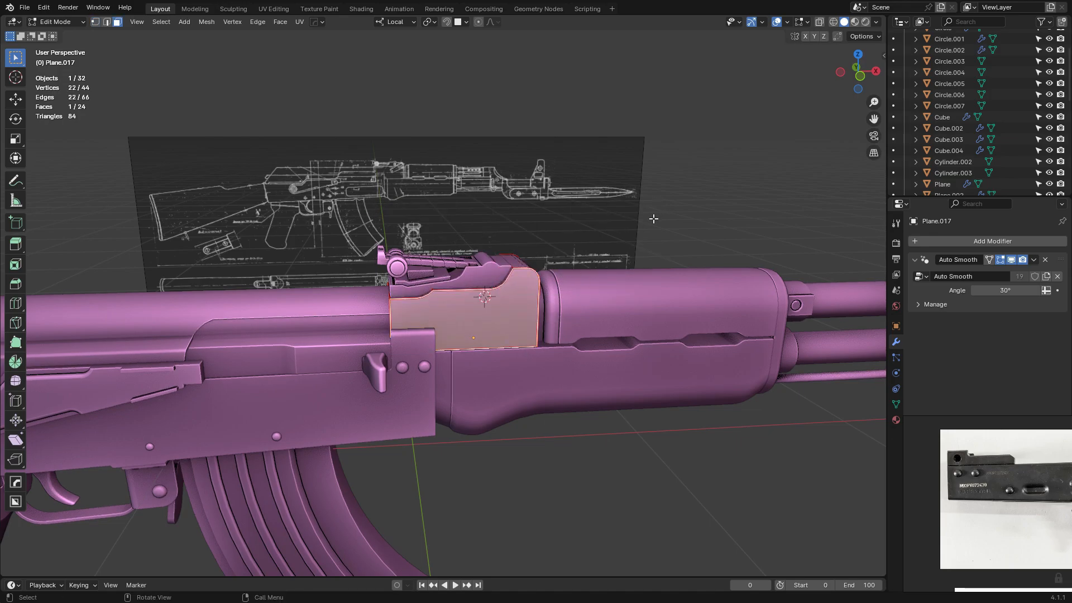
key("Tab")
Add a 16-vertex mesh circle at the 3D cursor, working in front wireframe view.
scroll(447, 158, "up", 4)
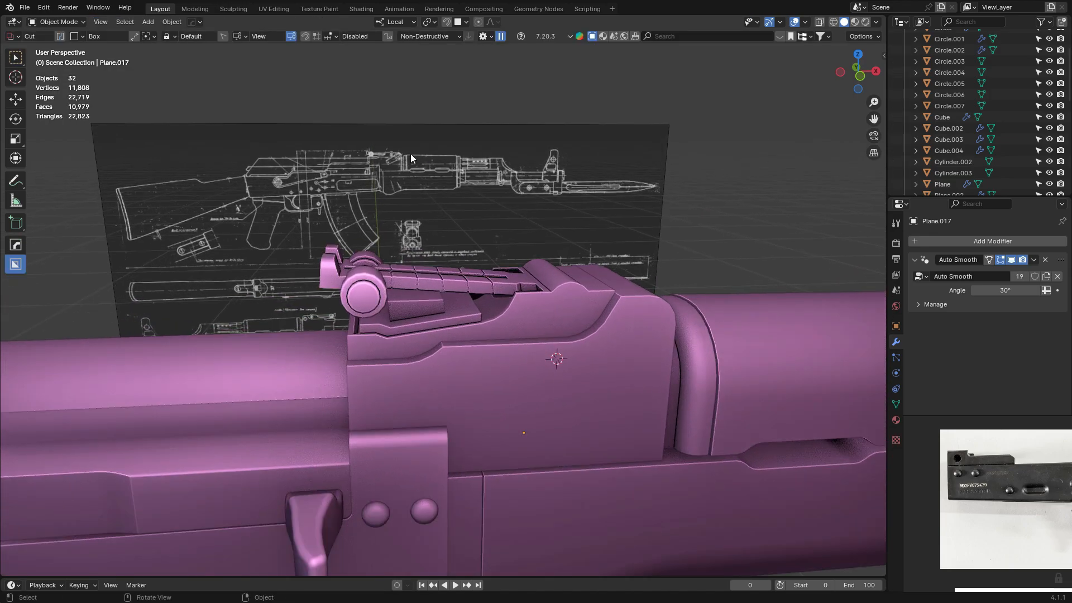
key("KP_1")
scroll(726, 223, "up", 4)
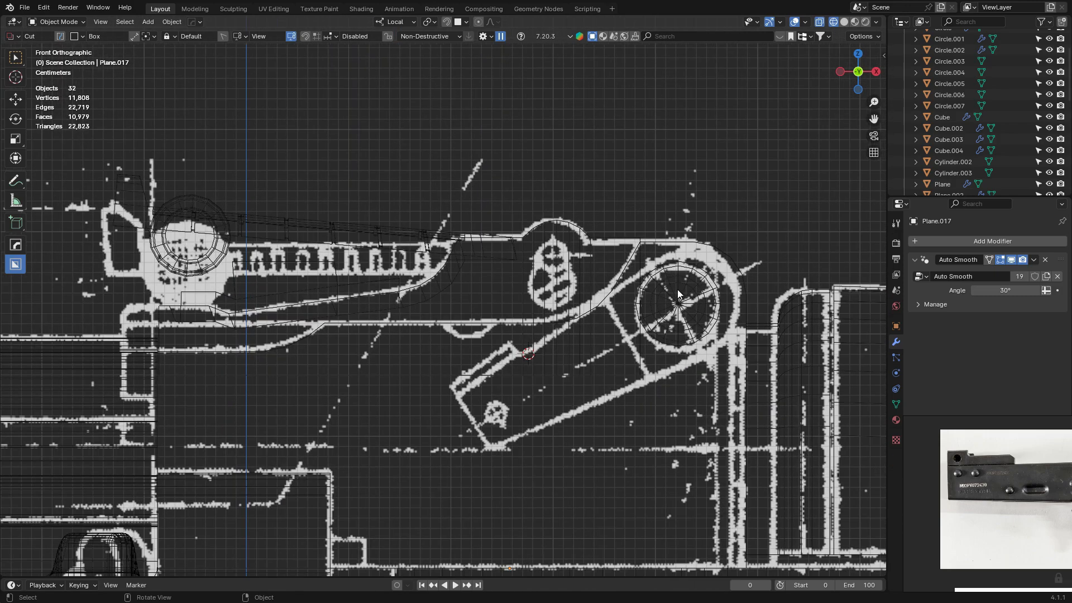
scroll(642, 339, "down", 2)
left_click(617, 290)
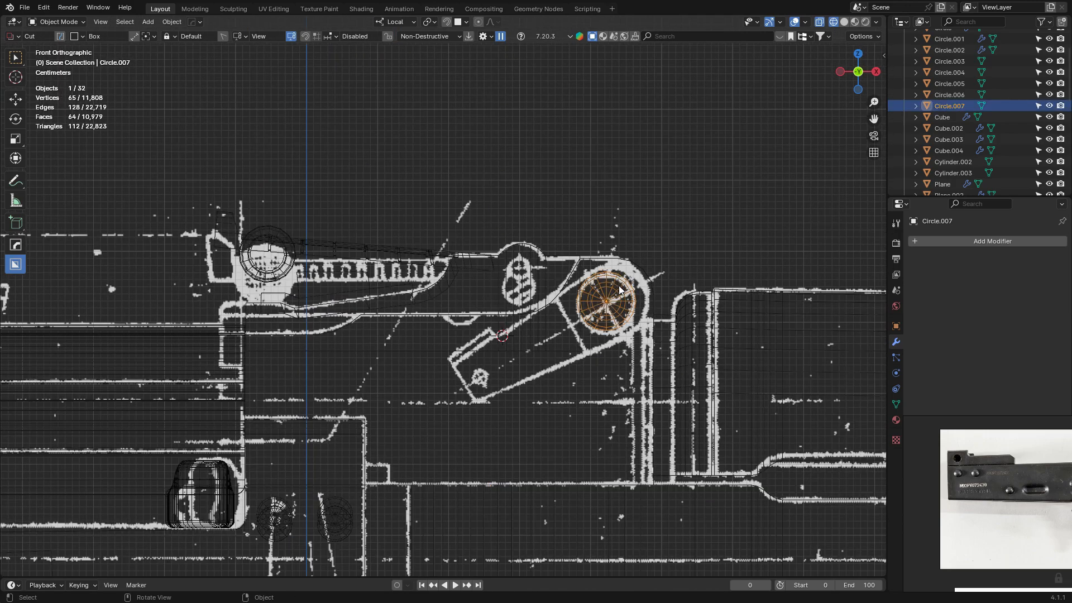
left_click(633, 268)
key("alt+a")
key("shift+a")
mouse_move(631, 174)
left_click(716, 196)
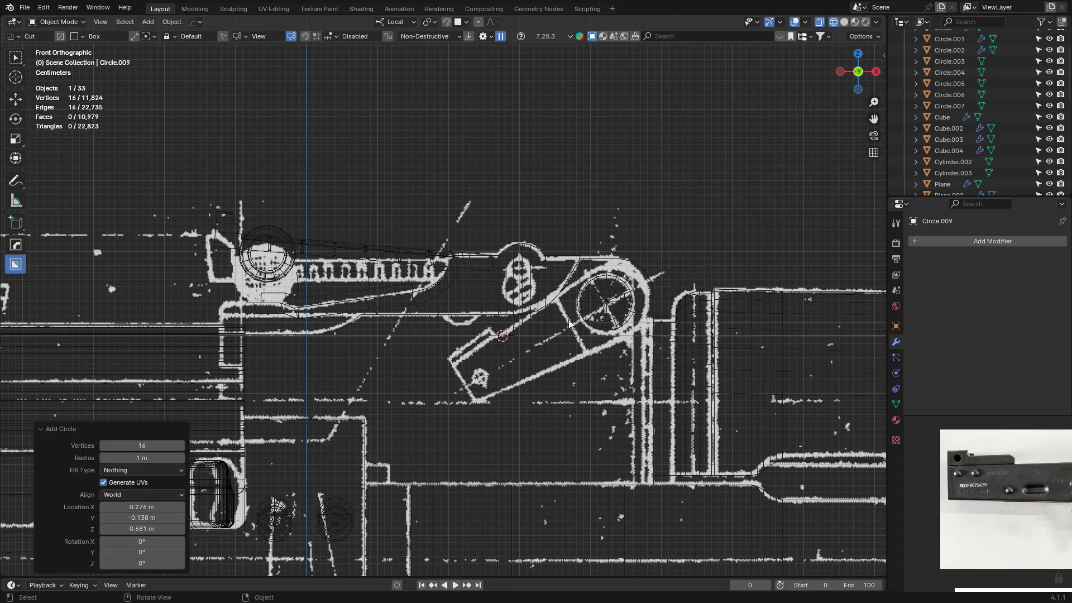
Rotate the circle 90° about its local X axis and scale it down to about 0.08.
key("r")
key("x")
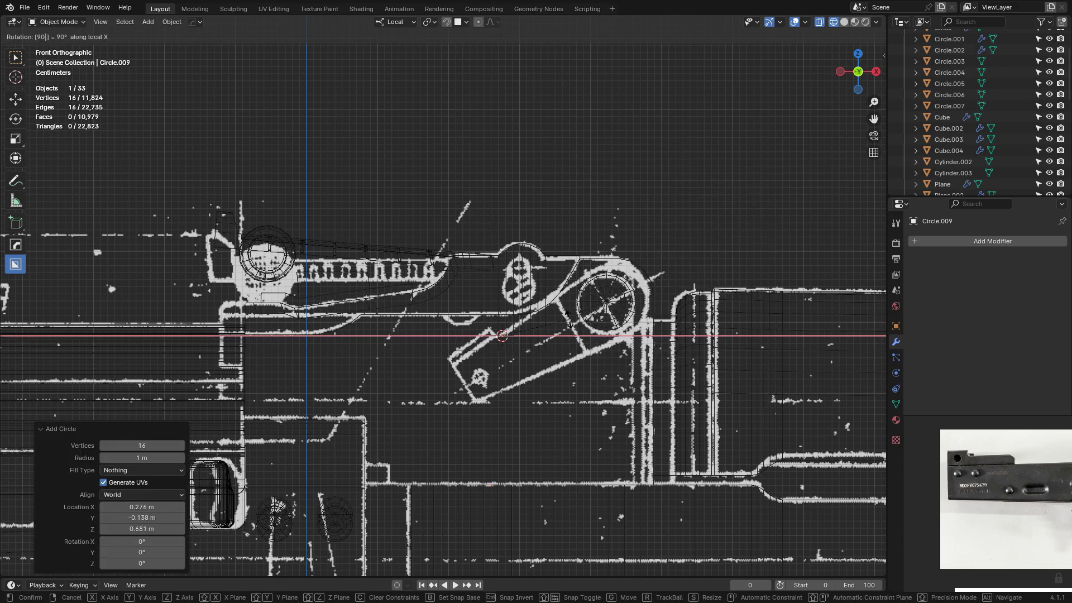
key("Return")
scroll(569, 318, "down", 5)
key("s")
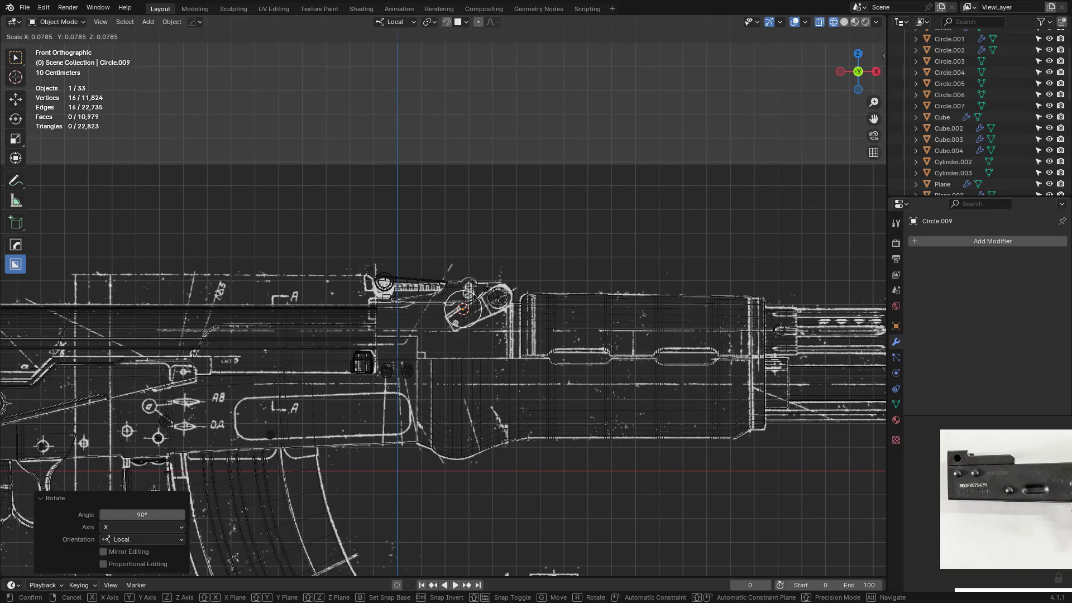
left_click(478, 294)
Move the circle's vertices about 0.154 m along X and 0.040 m along Z onto the blueprint's round lever pivot.
scroll(625, 277, "up", 4)
key("Tab")
key("g")
left_click(702, 258)
middle_click_drag(699, 259, 607, 254, "shift")
scroll(604, 255, "up", 3)
Fine-tune the circle's size and position to match the outer arc of the lever's round end on the blueprint.
key("g")
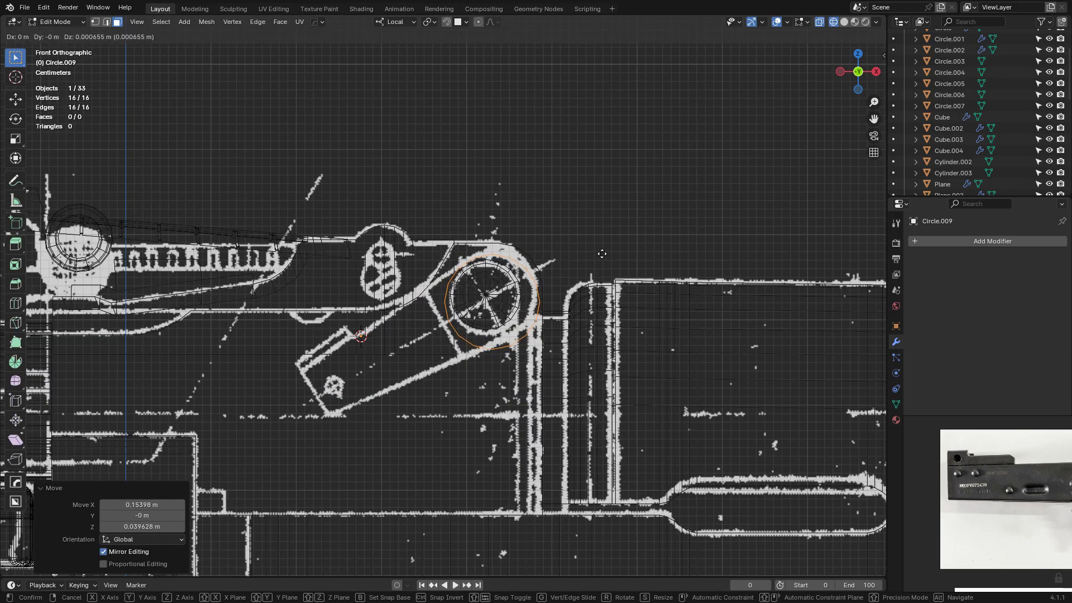
left_click(595, 222)
key("s")
left_click(635, 236)
key("g")
left_click(634, 230)
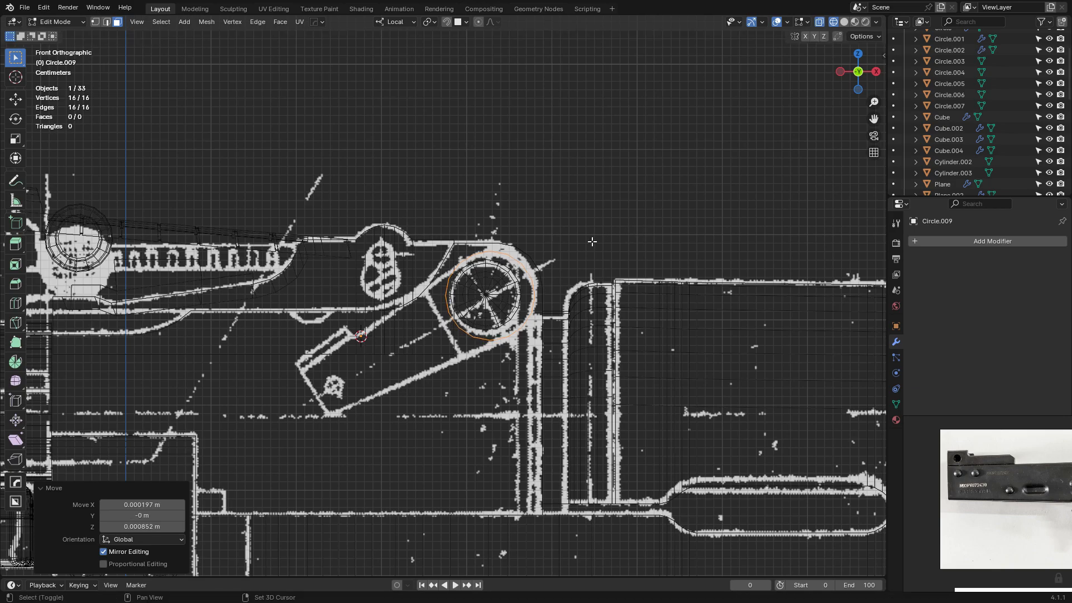
Delete the six circle vertices facing the lever arm, keeping only the arc that follows the lever's outer round end.
key("Tab")
key("Tab")
scroll(498, 322, "up", 4)
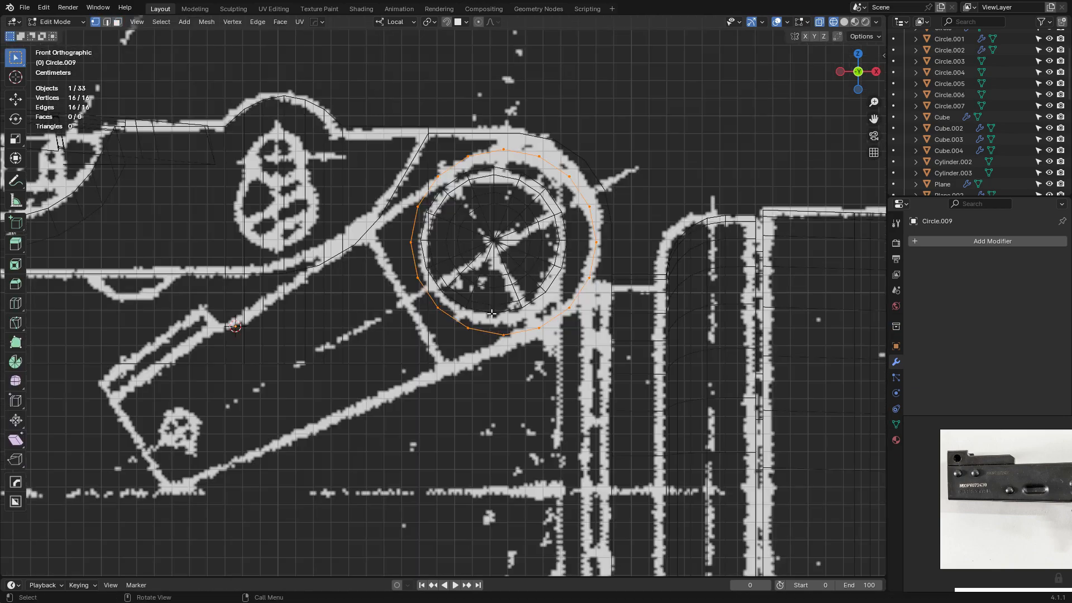
left_click(498, 330)
left_click(476, 341, "shift")
left_click_drag(417, 263, 424, 284, "shift")
left_click(412, 206, "shift")
left_click_drag(424, 230, 422, 232, "shift")
key("x")
left_click(422, 232)
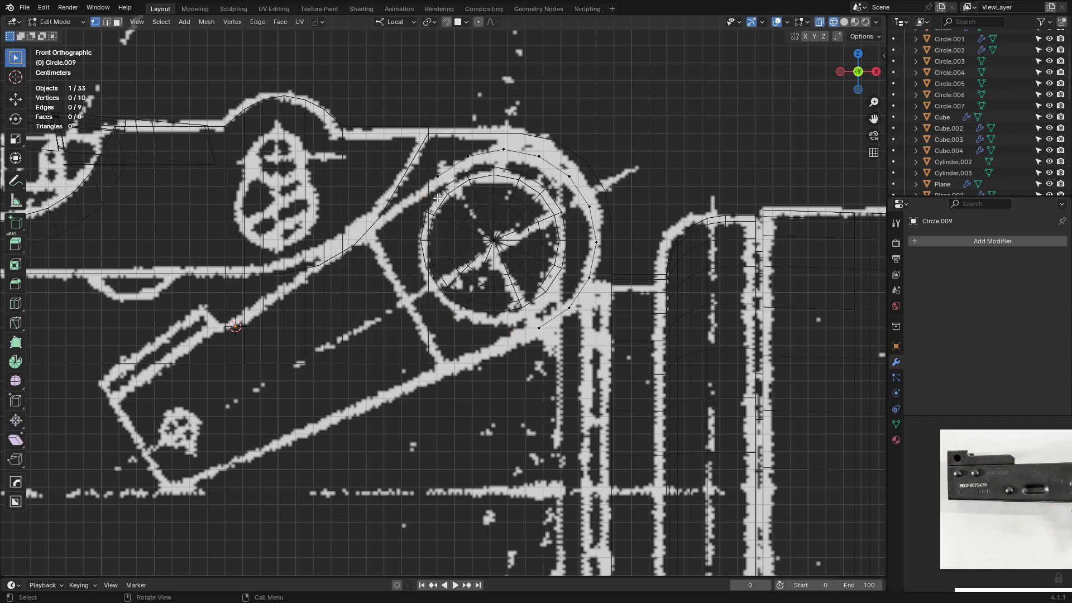
Extrude the arc's lower end vertex along the blueprint lever's lower edge to its corner, and on across the lever's far end.
left_click_drag(506, 316, 546, 359)
middle_click_drag(511, 322, 548, 301, "shift")
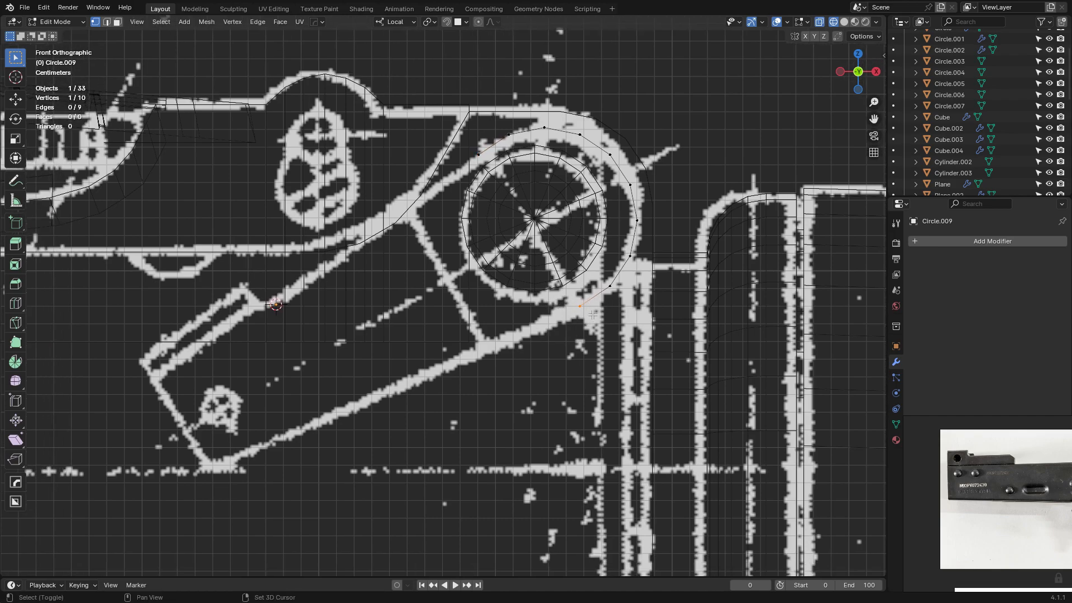
middle_click_drag(477, 325, 519, 315, "shift")
key("e")
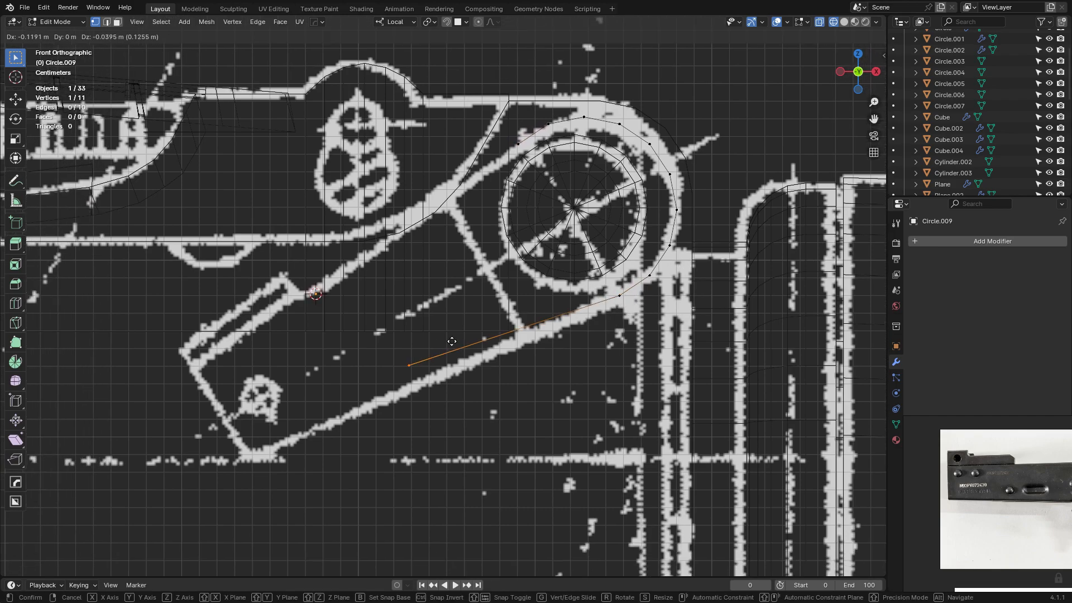
left_click(319, 423)
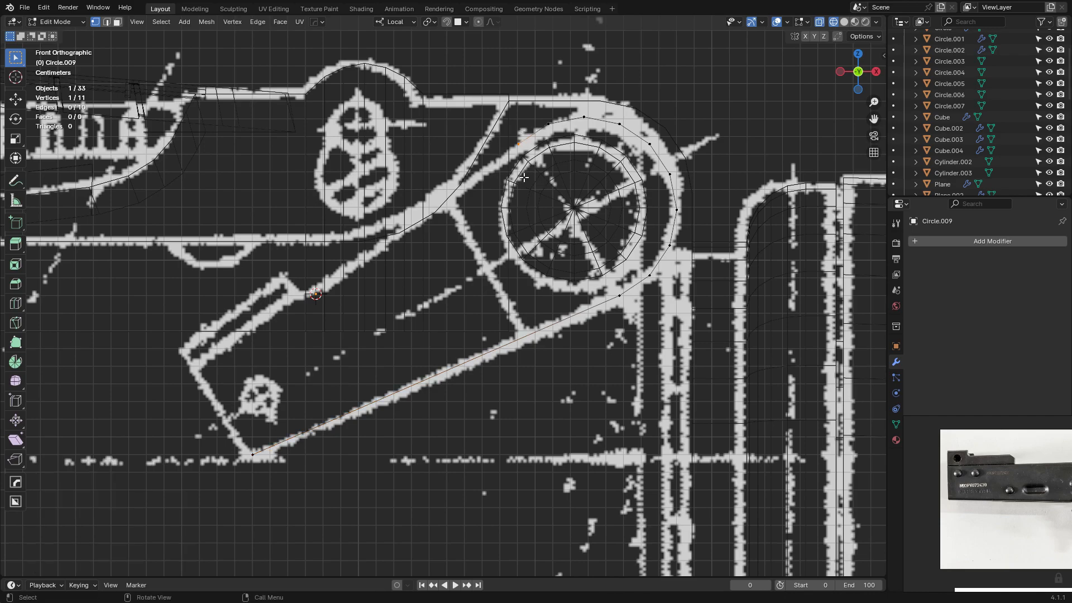
key("e")
left_click(199, 401)
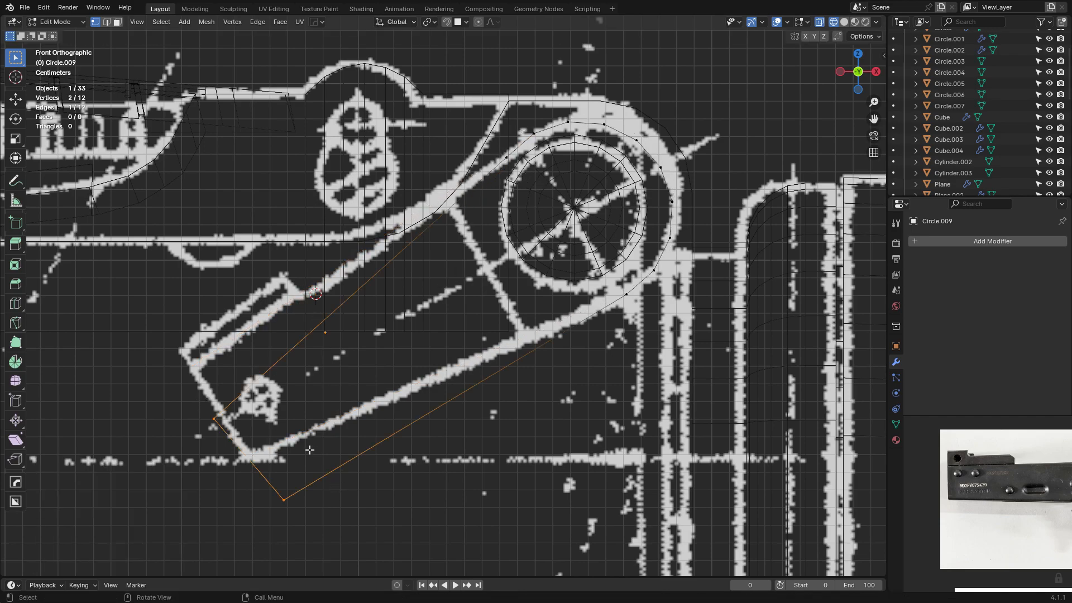
Close the lever outline and fill the straight arm section between its two long edges with a face.
scroll(310, 449, "down", 1)
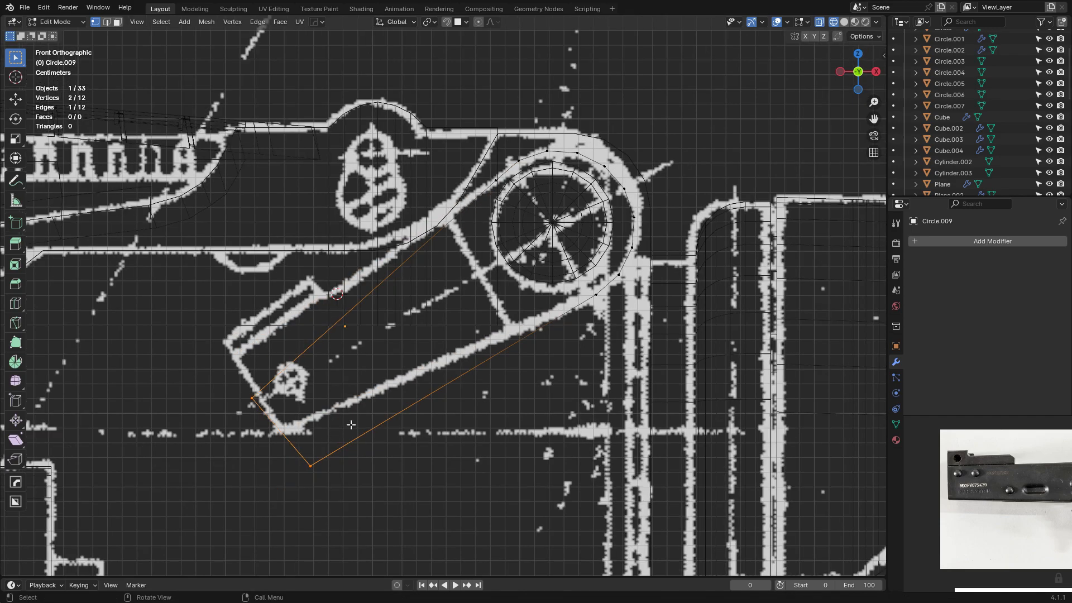
key("Escape")
key("a")
left_click(585, 293)
key("f")
key("2")
left_click(479, 365)
left_click(425, 257, "shift")
key("f")
Fill the lever's round end with a face bounded by the arc vertices.
left_click(547, 223)
left_click(549, 222, "alt")
key("1")
left_click_drag(478, 122, 686, 328)
key("f")
Add a loop cut across the arm and extrude the free end's upper edge outward about 0.014 m to form the raised tab.
key("ctrl+r")
left_click(415, 361)
left_click(351, 331)
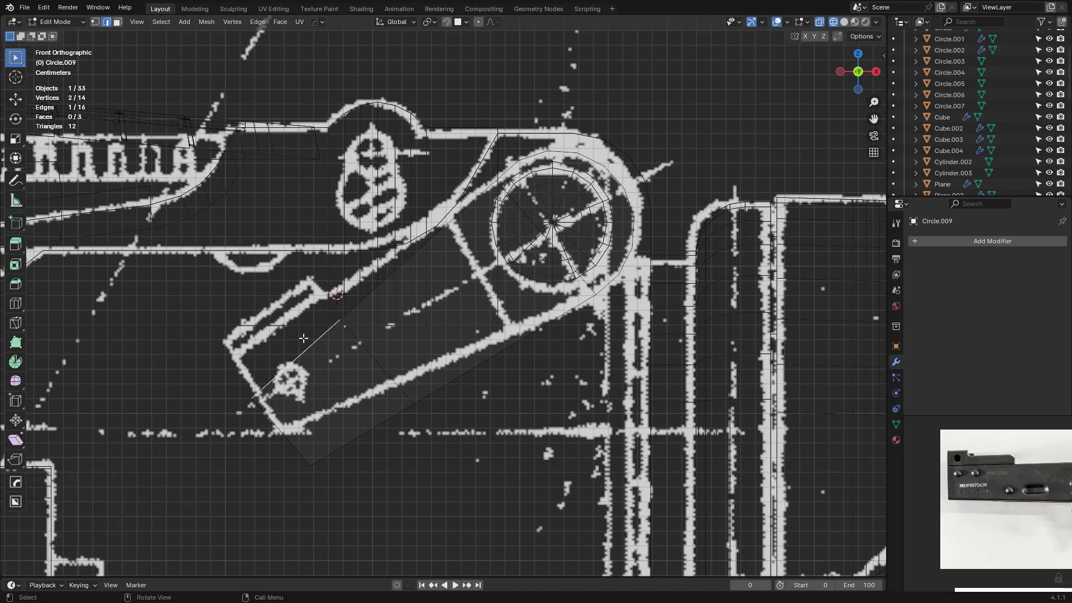
scroll(421, 351, "up", 3)
key("e")
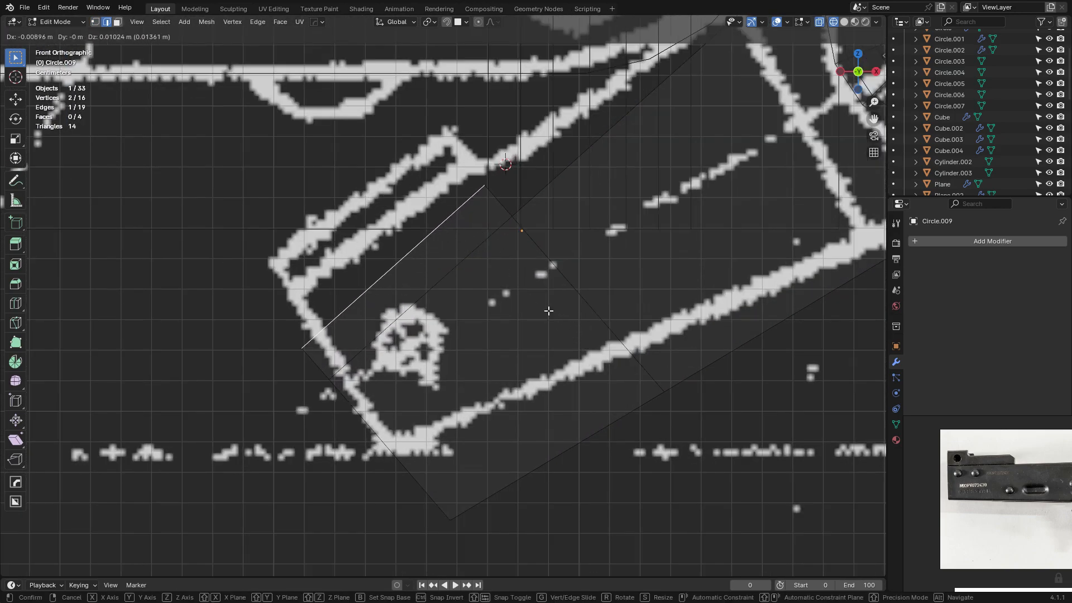
left_click(549, 311)
key("Tab")
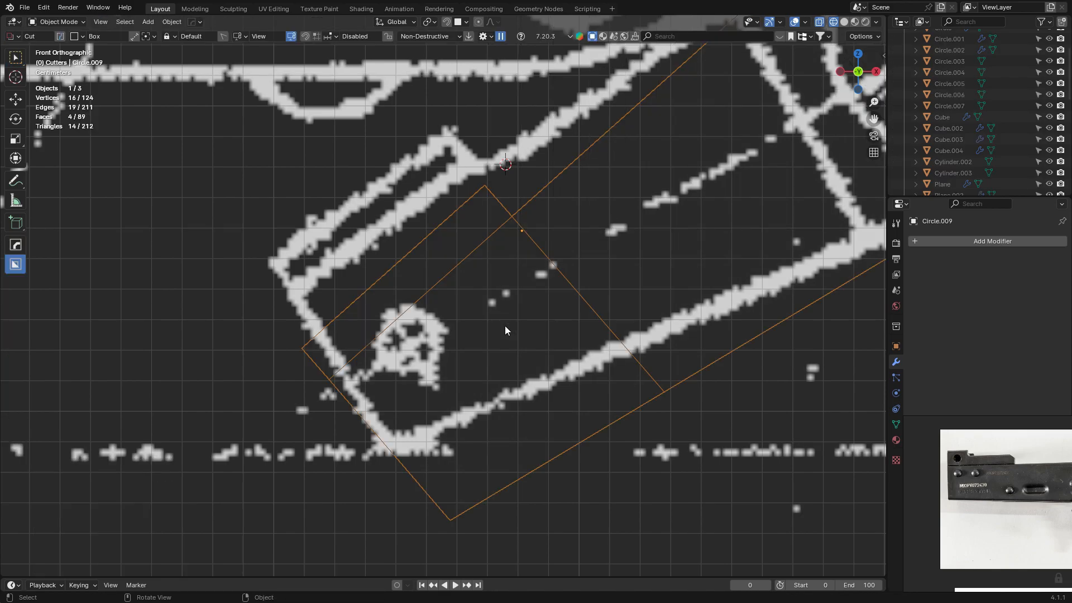
key("Tab")
Extrude all of the lever's faces along their normal by about 0.007 m to give it thickness.
scroll(491, 333, "down", 3)
key("a")
key("slash")
key("shift+z")
middle_click_drag(661, 220, 677, 278)
scroll(677, 278, "up", 1)
key("e")
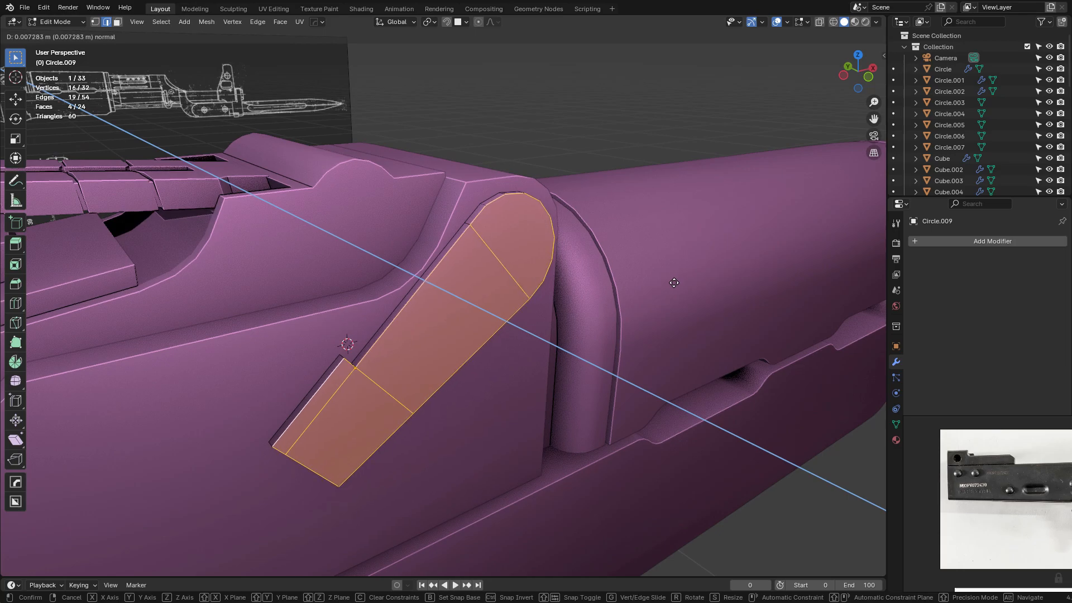
left_click(674, 284)
Add a loop cut across the lever at the blueprint's dividing line beside the round end and bevel it about 0.024 m wide.
key("ctrl+r")
middle_click_drag(560, 304, 551, 307)
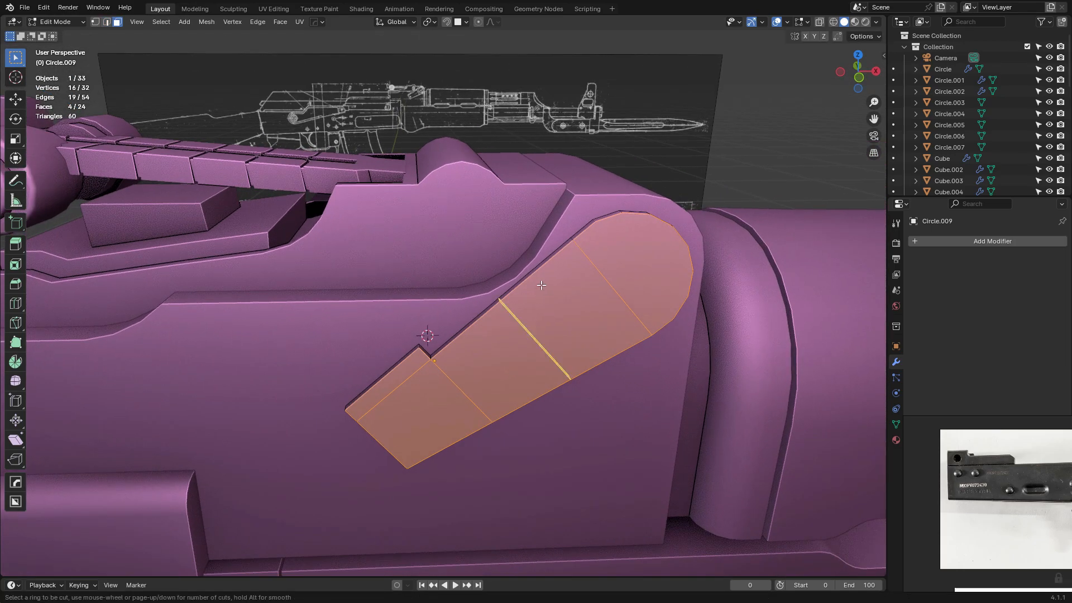
left_click(541, 285)
left_click(582, 270)
key("KP_1")
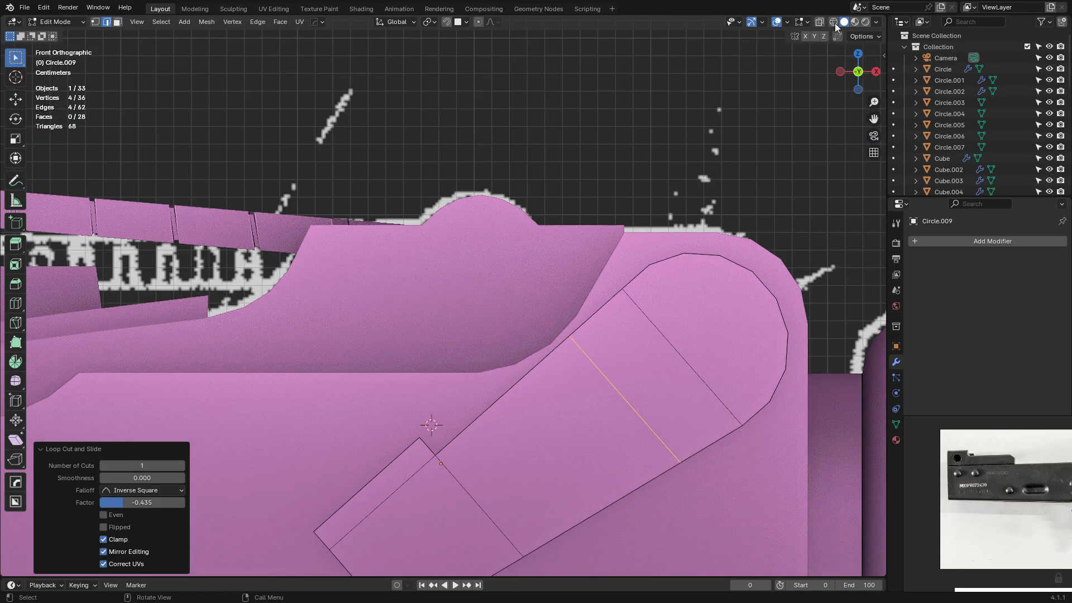
key("g")
key("g")
left_click(636, 327)
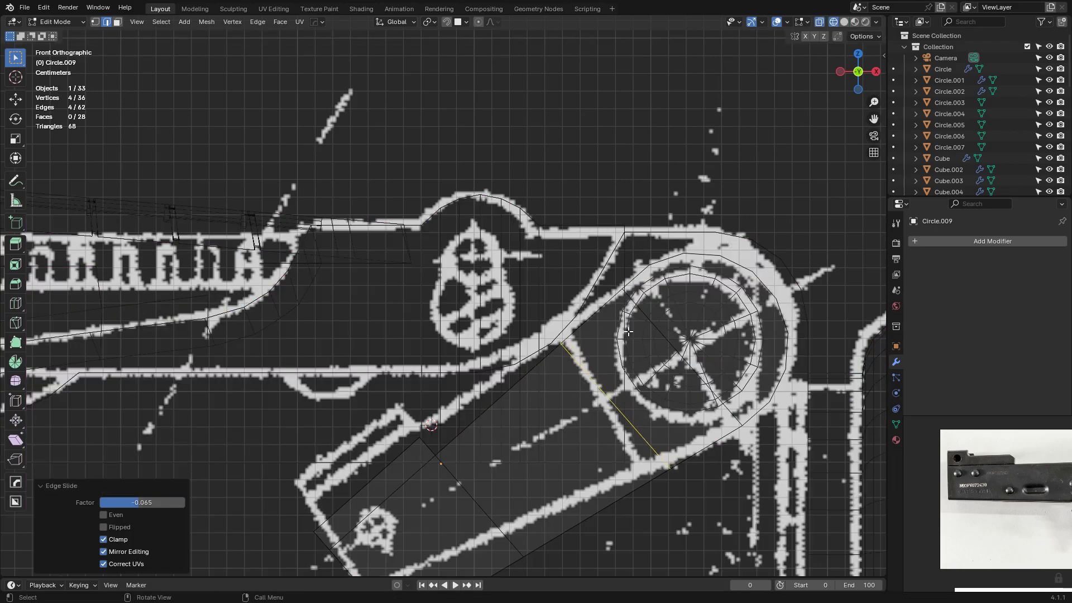
key("ctrl+b")
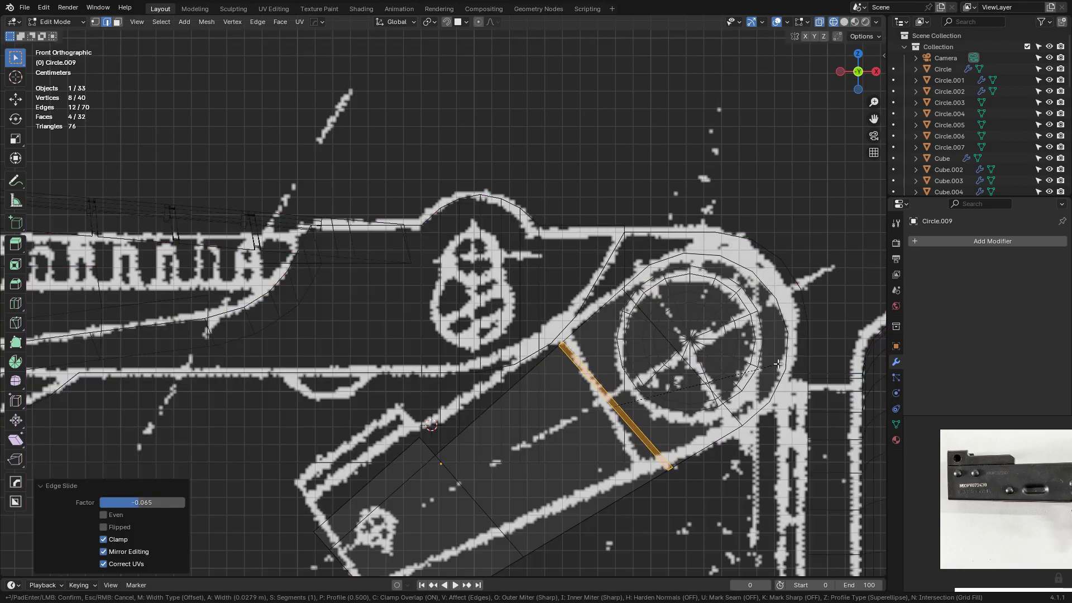
left_click(775, 363)
Extrude the lever's front faces on both sides of the narrow bevelled strip outward by about 0.011 m, leaving the strip as a groove.
middle_click_drag(774, 363, 783, 376)
scroll(784, 375, "down", 2)
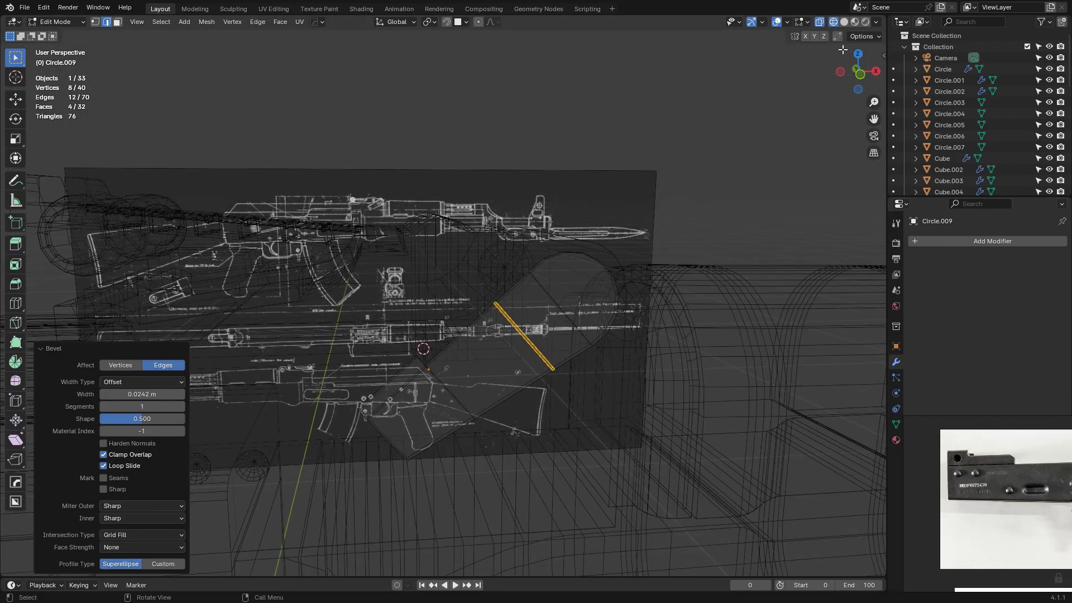
left_click(844, 22)
key("KP_Decimal")
key("3")
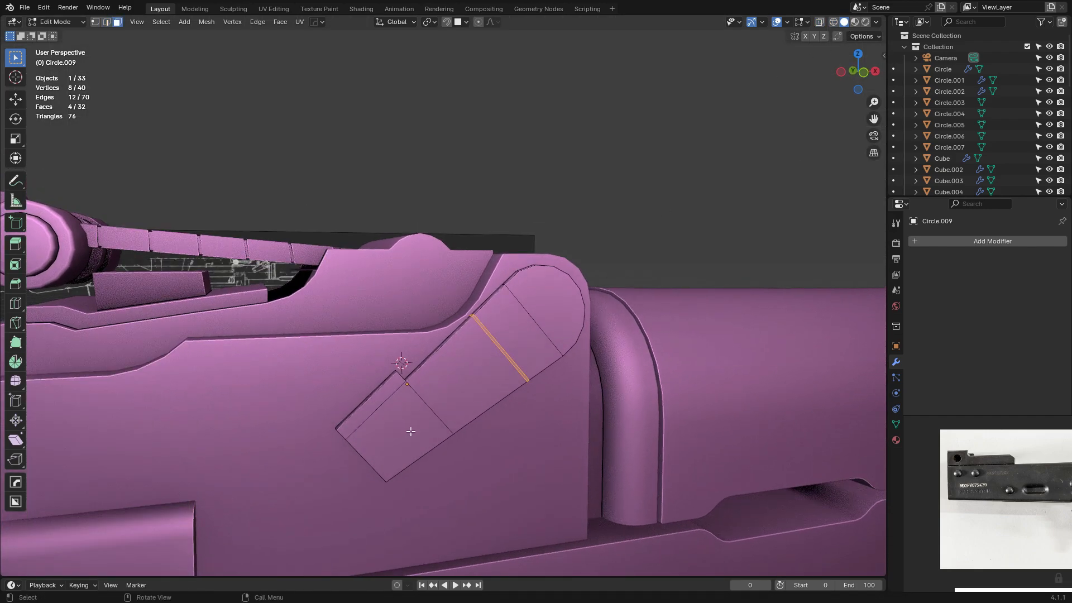
left_click(411, 431)
left_click(450, 400, "shift")
left_click_drag(476, 372, 540, 315)
middle_click_drag(540, 316, 590, 243)
key("e")
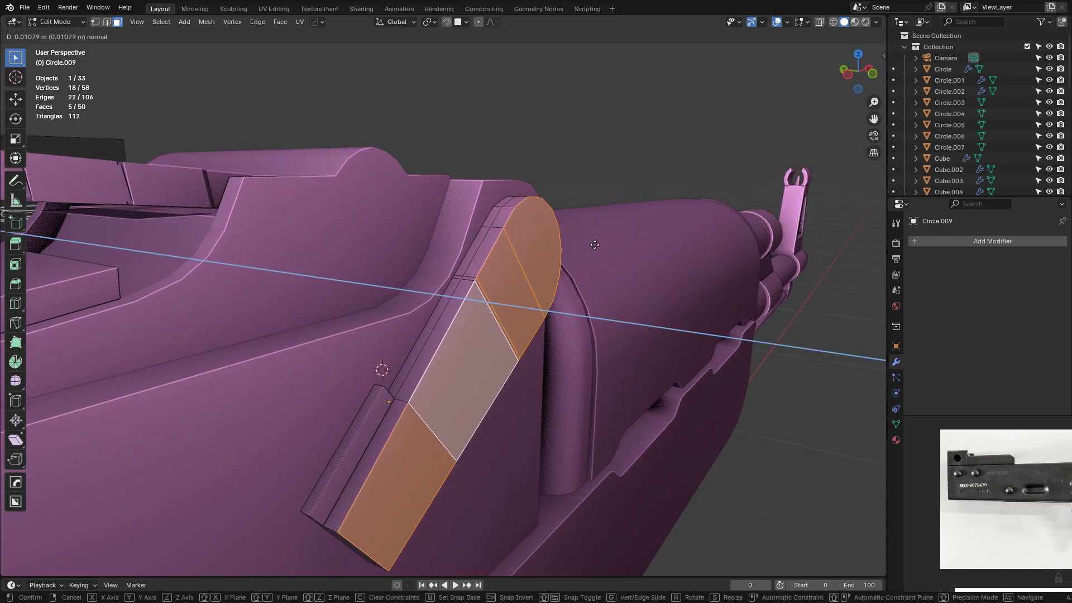
left_click(596, 244)
Move the round end's front faces about -0.004 m along Y so they stand prouder than the arm.
middle_click_drag(635, 280, 591, 289)
left_click_drag(591, 289, 683, 259)
middle_click_drag(682, 260, 660, 269)
key("g")
key("y")
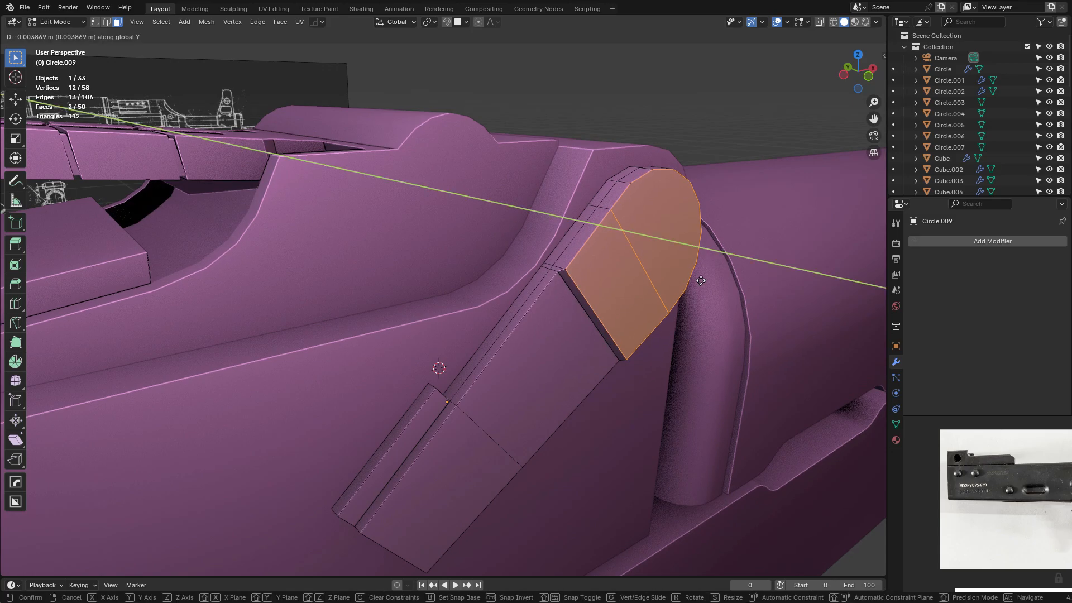
left_click(701, 278)
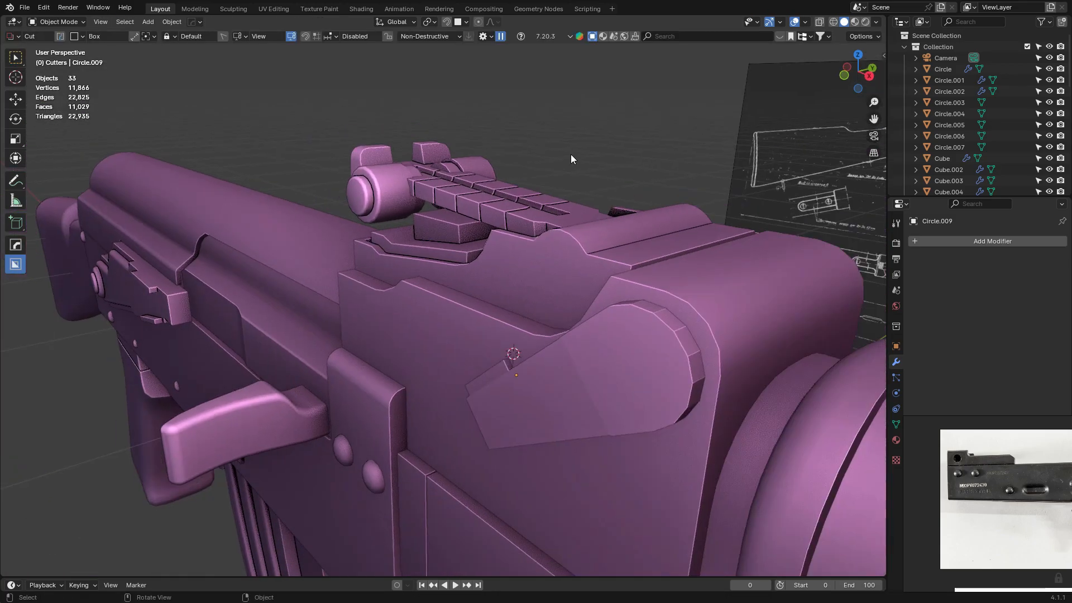
Examine the domed rivet on the opposite side of the sight block and compare it with the lever's round end.
middle_click_drag(571, 154, 510, 225)
key("Tab")
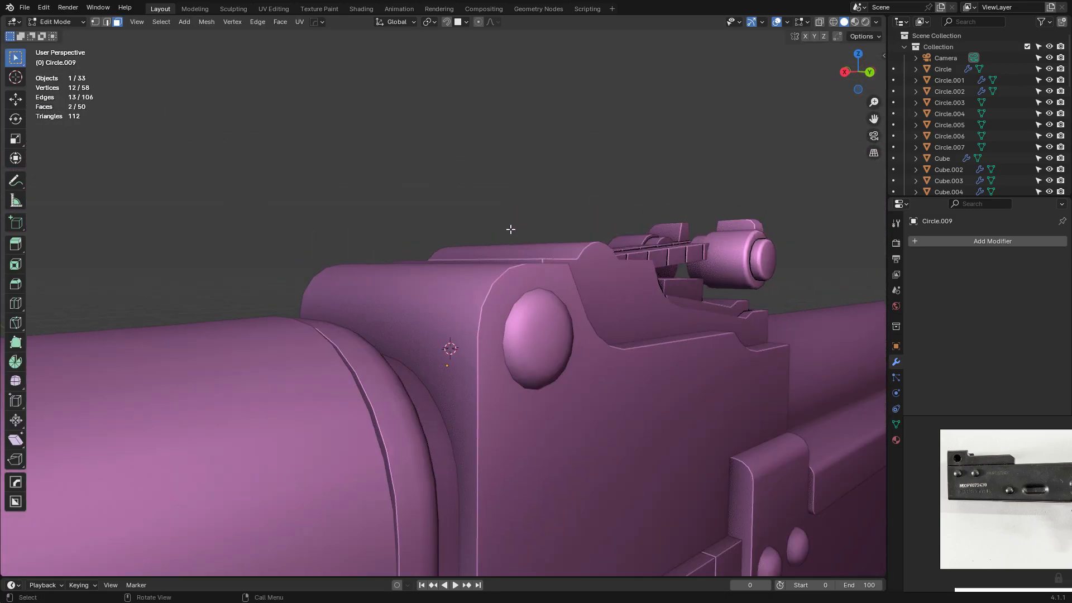
key("Tab")
left_click(534, 334)
key("Tab")
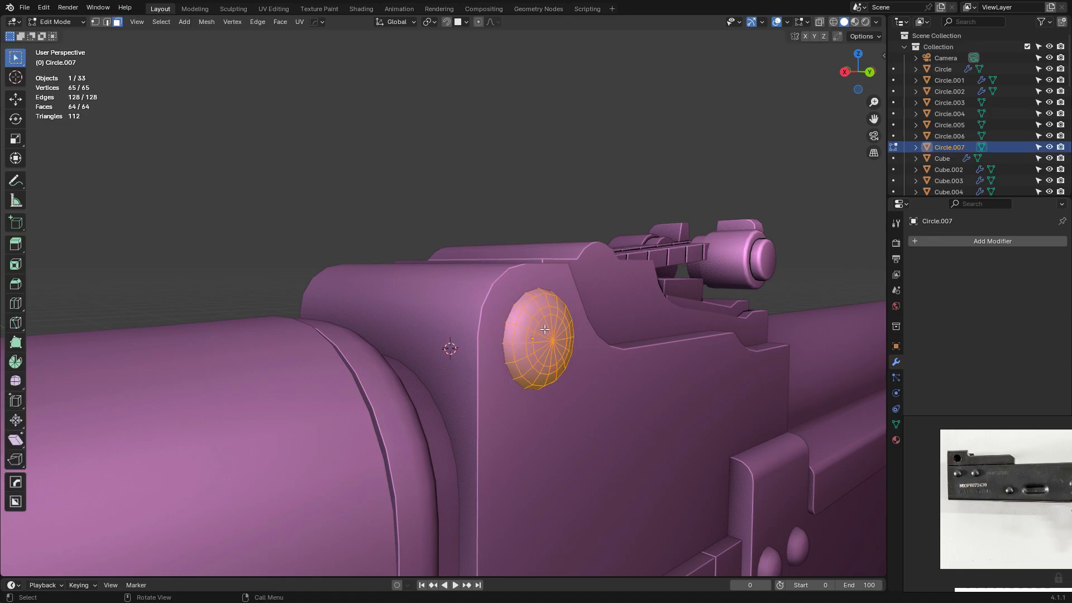
middle_click_drag(545, 329, 644, 331)
key("Tab")
left_click(534, 323)
key("Tab")
key("Tab")
Snap the 3D cursor to an edge on the front of the lever's round end.
middle_click_drag(527, 323, 557, 338)
left_click(525, 376)
left_click(558, 338)
key("Tab")
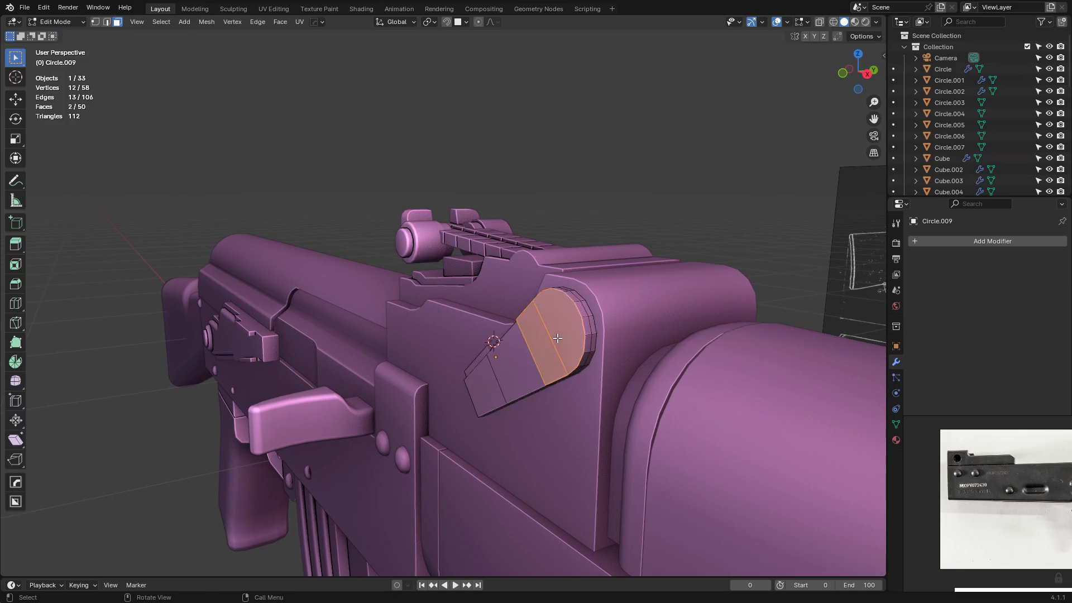
key("2")
left_click(554, 331)
key("shift+s")
left_click(558, 381)
key("Tab")
Duplicate the sight block's large domed rivet in place and snap the copy to the 3D cursor.
middle_click_drag(614, 321, 521, 319)
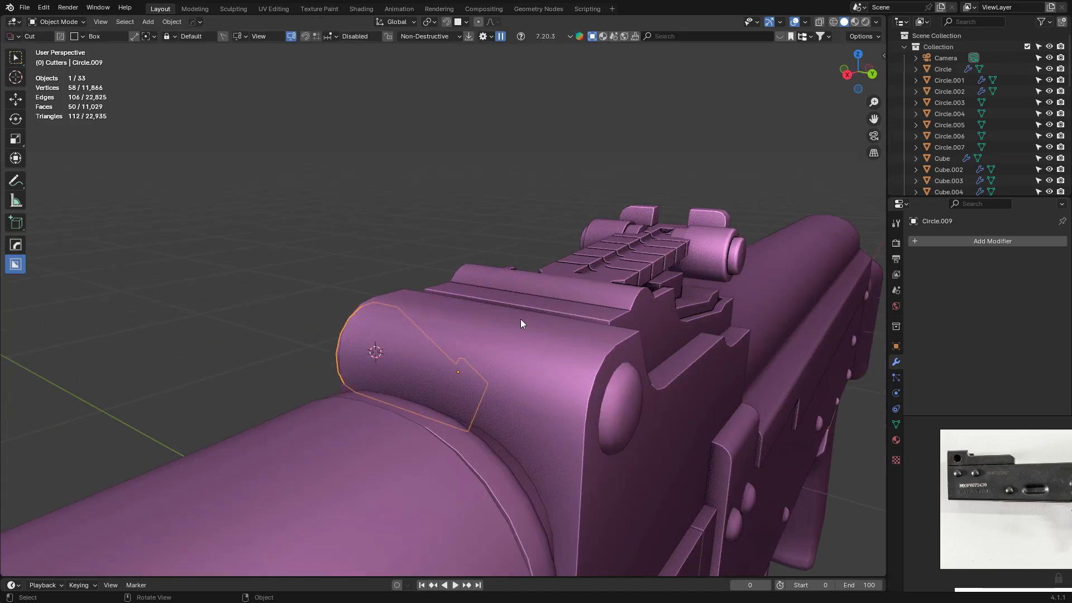
left_click(609, 398)
key("shift+d")
right_click(662, 390)
key("shift+s")
left_click(664, 310)
Mirror the duplicated rivet across global Y and move it about 0.0066 m along Y onto the lever's surface.
middle_click_drag(656, 307, 658, 257)
right_click(592, 351)
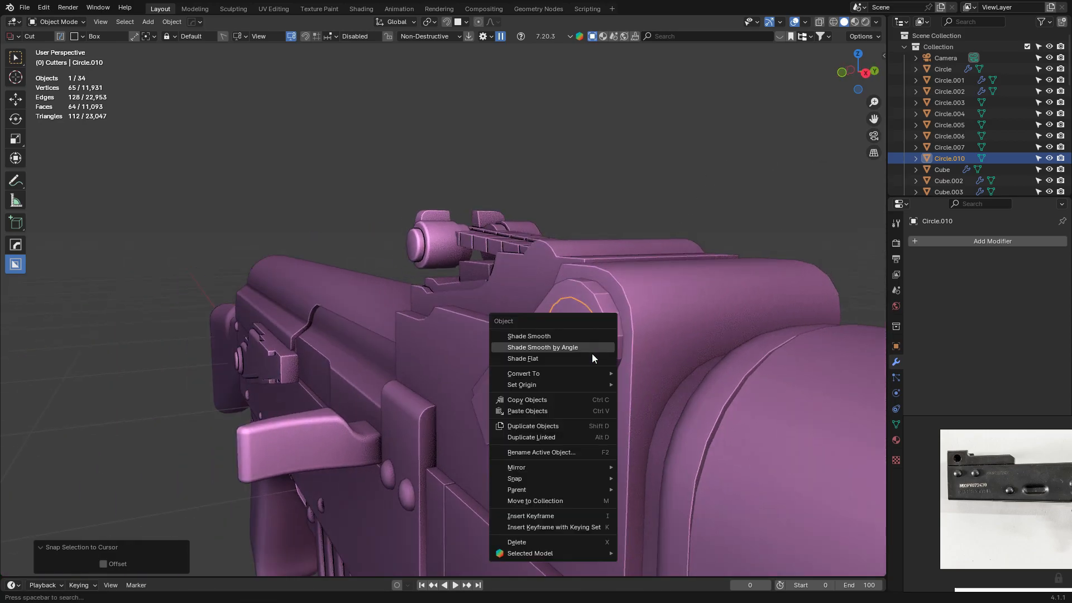
mouse_move(568, 466)
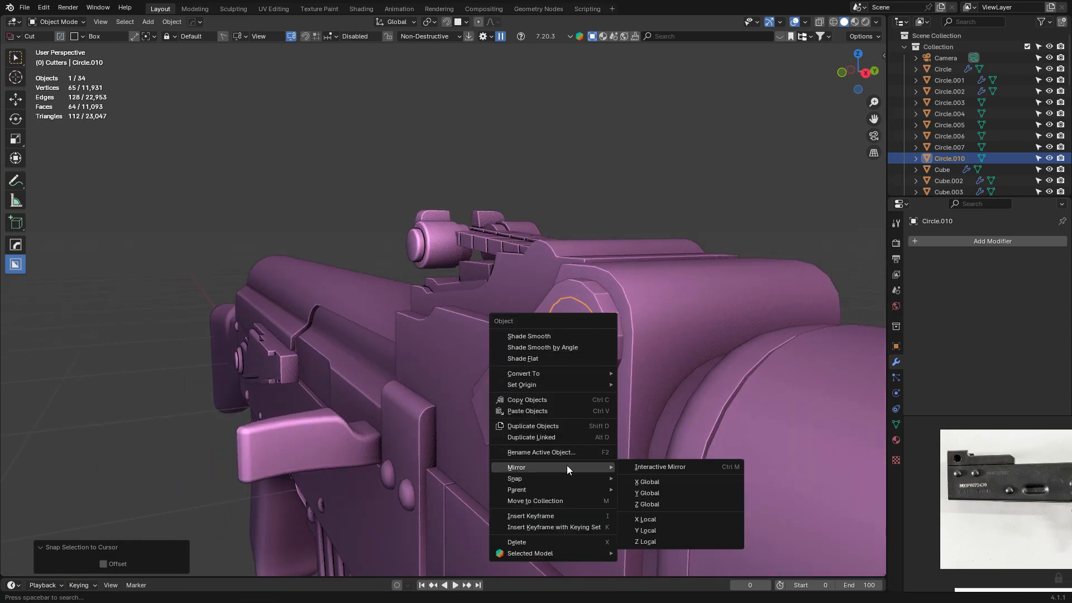
left_click(648, 494)
middle_click_drag(642, 383, 822, 88)
key("g")
key("y")
left_click(654, 374)
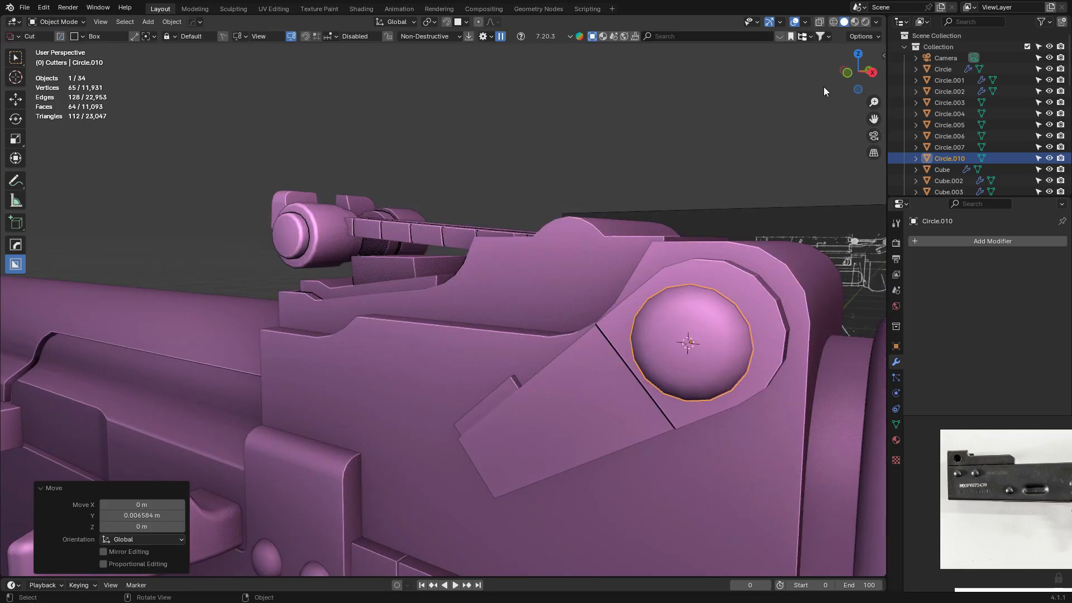
Centre the rivet on the lever's round end in front view and merge it with the lever using a Boolean union.
key("KP_1")
key("g")
left_click(648, 190)
middle_click_drag(647, 190, 630, 204)
left_click(423, 357, "shift")
key("ctrl+shift+KP_Add")
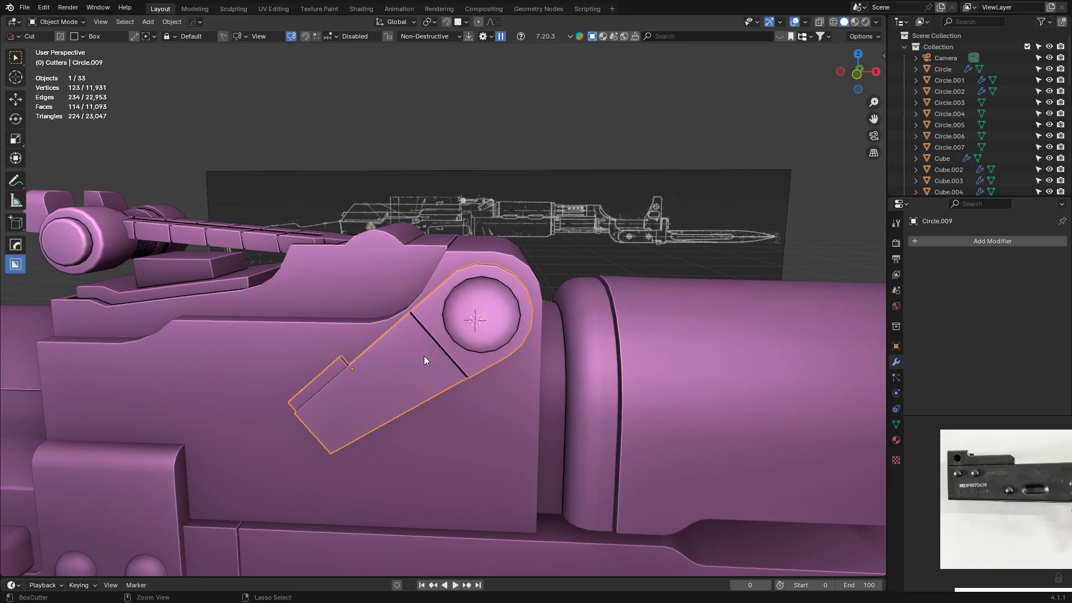
Examine both sides of the receiver against the reference photo's oval indentation and the blueprint in front wireframe view.
key("alt+a")
scroll(424, 356, "down", 7)
middle_click_drag(427, 329, 444, 330)
scroll(398, 334, "up", 3)
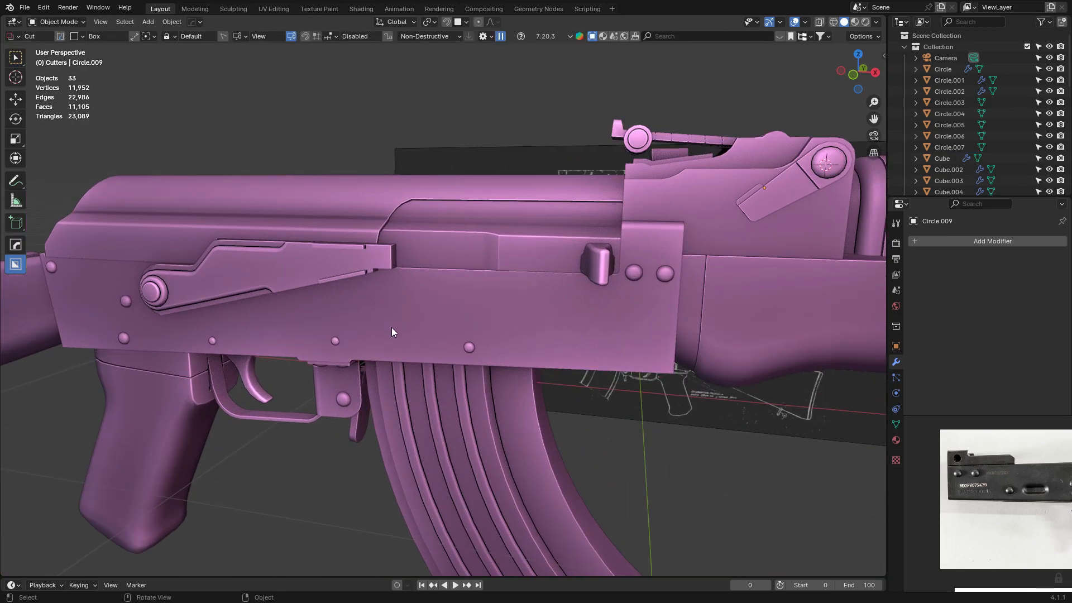
scroll(459, 343, "down", 2)
middle_click_drag(459, 344, 551, 380)
scroll(1029, 501, "up", 1)
middle_click_drag(1030, 501, 955, 493)
scroll(951, 471, "up", 2)
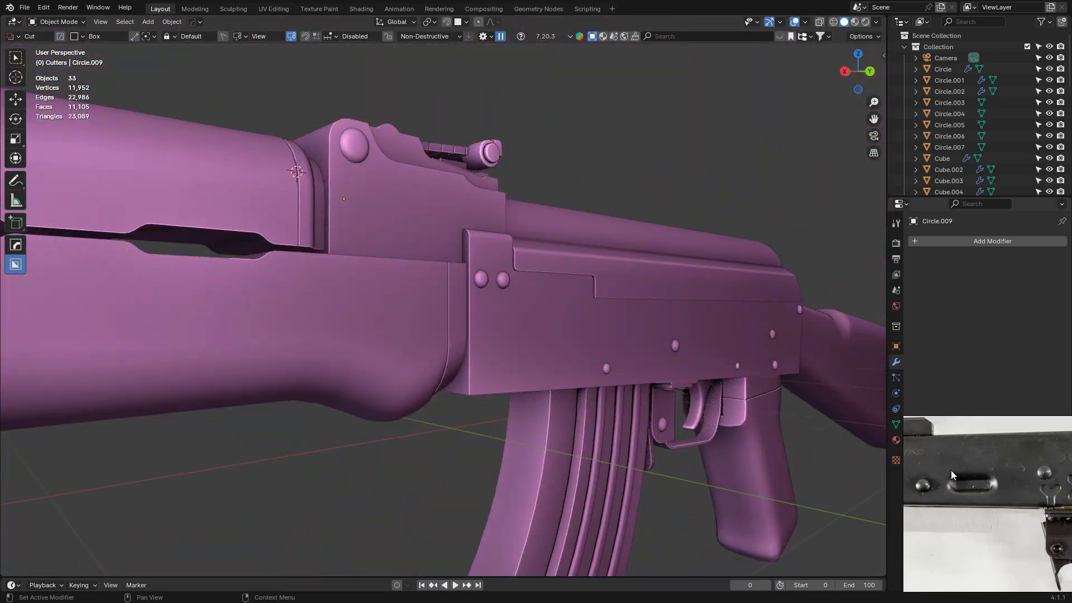
middle_click_drag(655, 388, 588, 377)
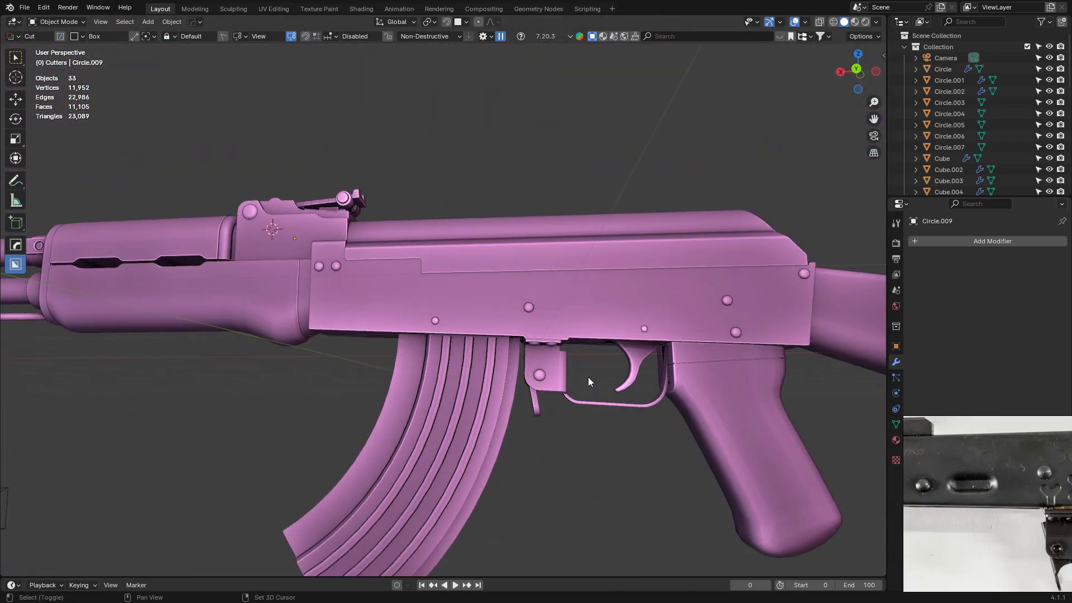
middle_click_drag(798, 81, 593, 91)
left_click(841, 70)
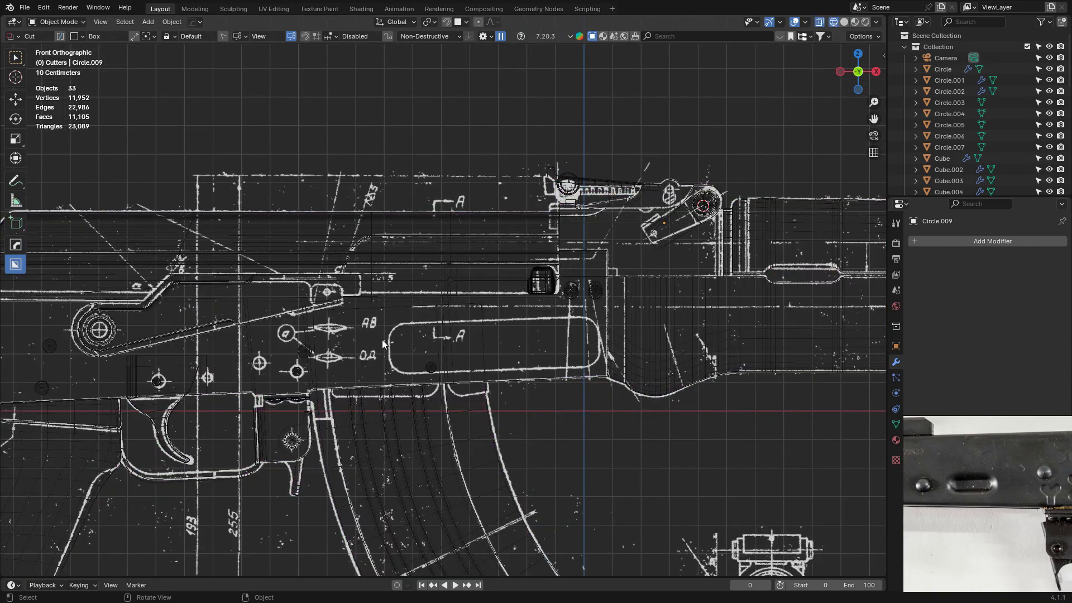
scroll(396, 310, "down", 5)
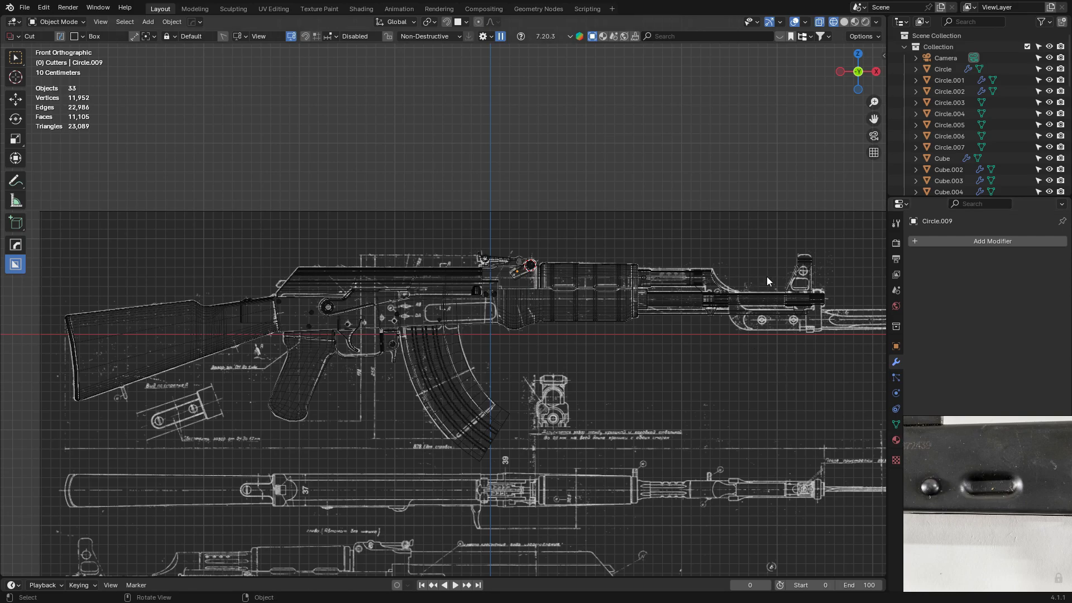
scroll(983, 424, "down", 2)
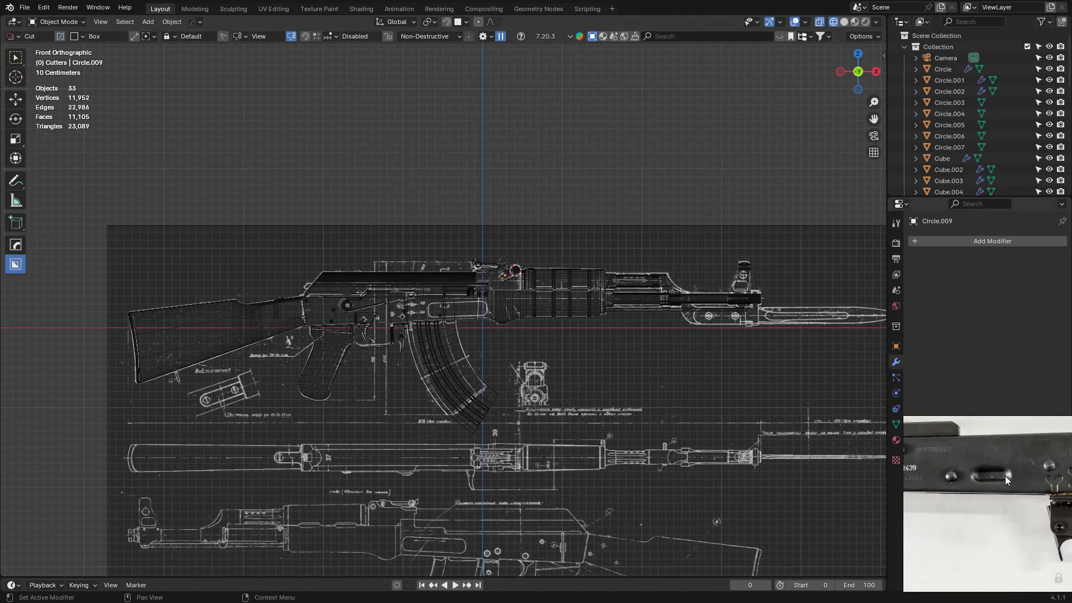
Snap the 3D cursor to the centre of the receiver's side face above the magazine.
left_click(843, 22)
scroll(444, 296, "up", 4)
left_click(457, 312)
key("Tab")
key("3")
left_click(413, 310)
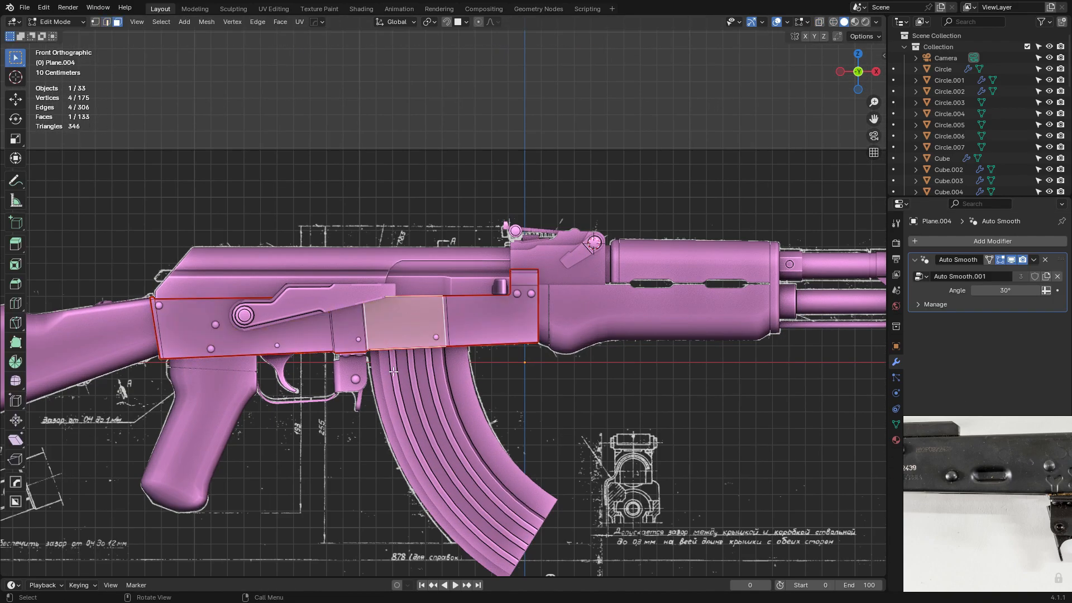
key("Tab")
Add a plane at the 3D cursor and rotate it 90° about global X to stand parallel to the receiver's side.
key("shift+a")
mouse_move(531, 118)
left_click(569, 121)
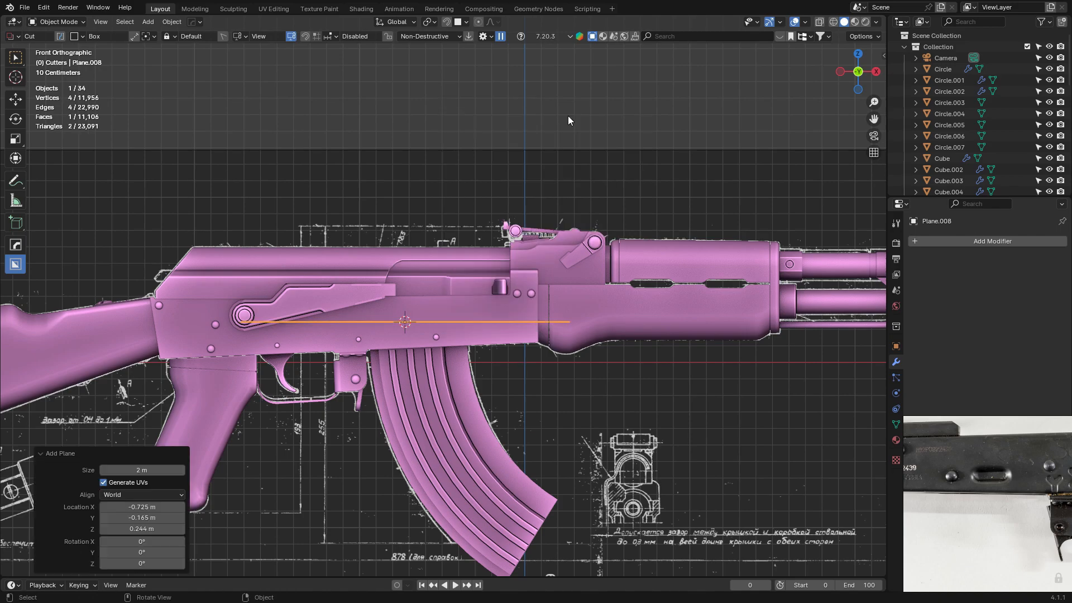
key("r")
key("x")
key("9")
key("0")
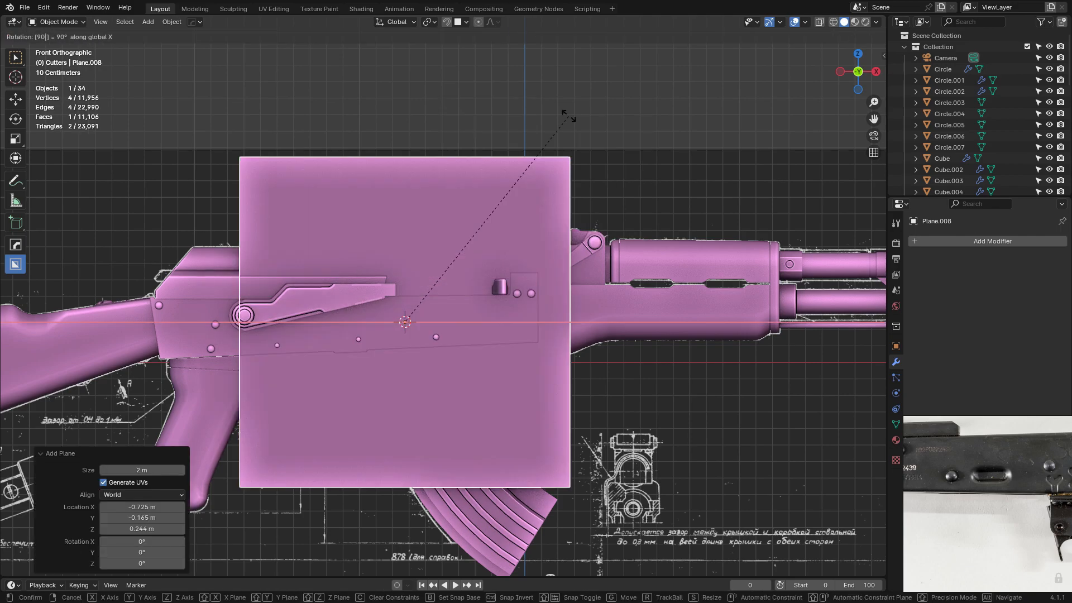
key("Return")
Scale the plane down to a small square and lower it along Z, beside the blueprint's long rounded panel outline on the receiver.
left_click(832, 24)
key("Tab")
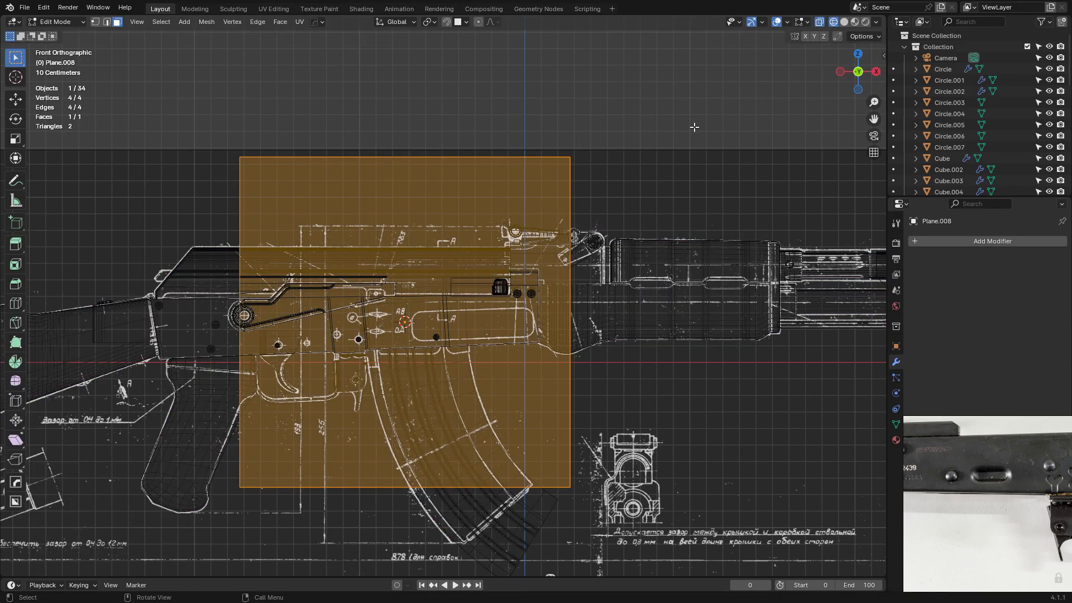
key("s")
left_click(417, 296)
key("Tab")
middle_click_drag(528, 292, 548, 274, "shift")
scroll(547, 274, "up", 5)
key("g")
key("z")
left_click(584, 260)
key("Tab")
key("s")
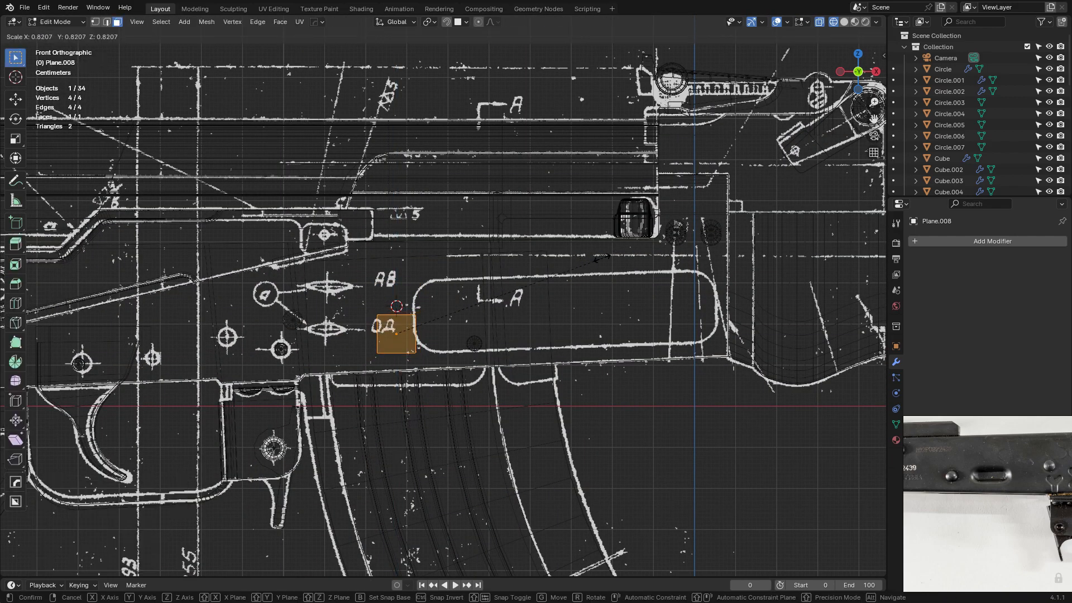
left_click(606, 258)
key("Tab")
key("Tab")
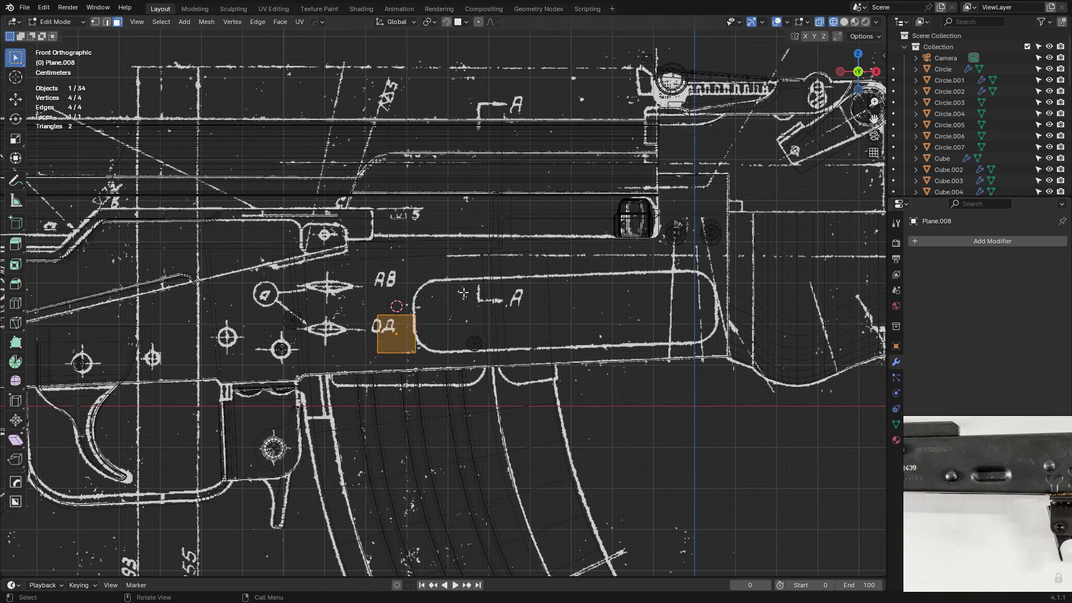
Stretch the square along global X into a rectangle roughly twice as wide by scaling its two side edges apart.
left_click(414, 325)
left_click(382, 330, "shift")
key("s")
key("x")
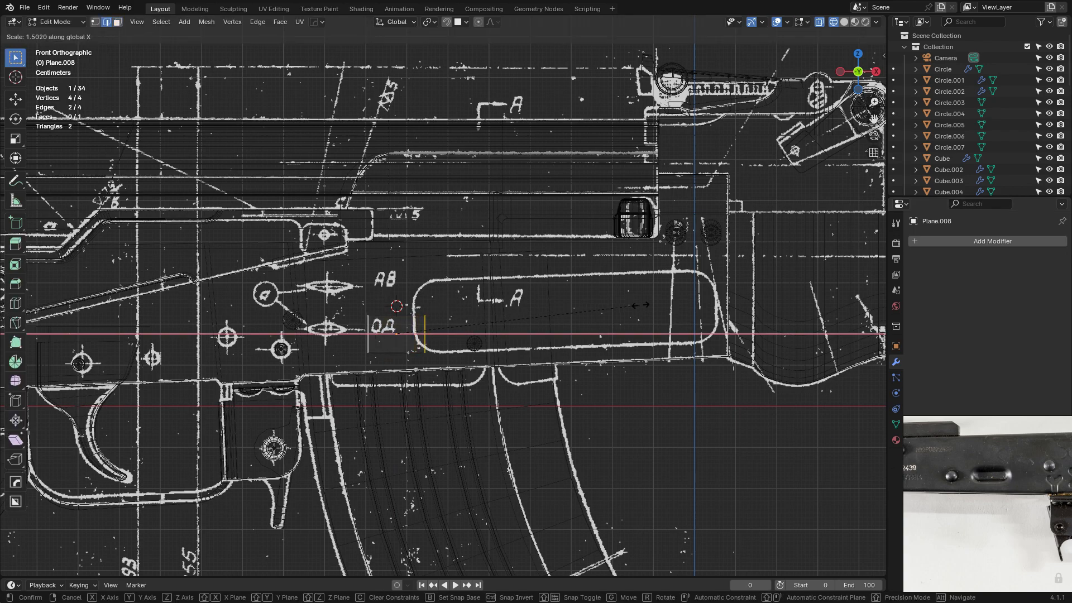
left_click(760, 294)
Round the rectangle's four corners with a vertex bevel about 0.03 m wide and three segments.
key("1")
left_click(440, 315)
left_click(440, 352, "shift")
left_click_drag(310, 294, 381, 360, "shift")
key("ctrl+shift+b")
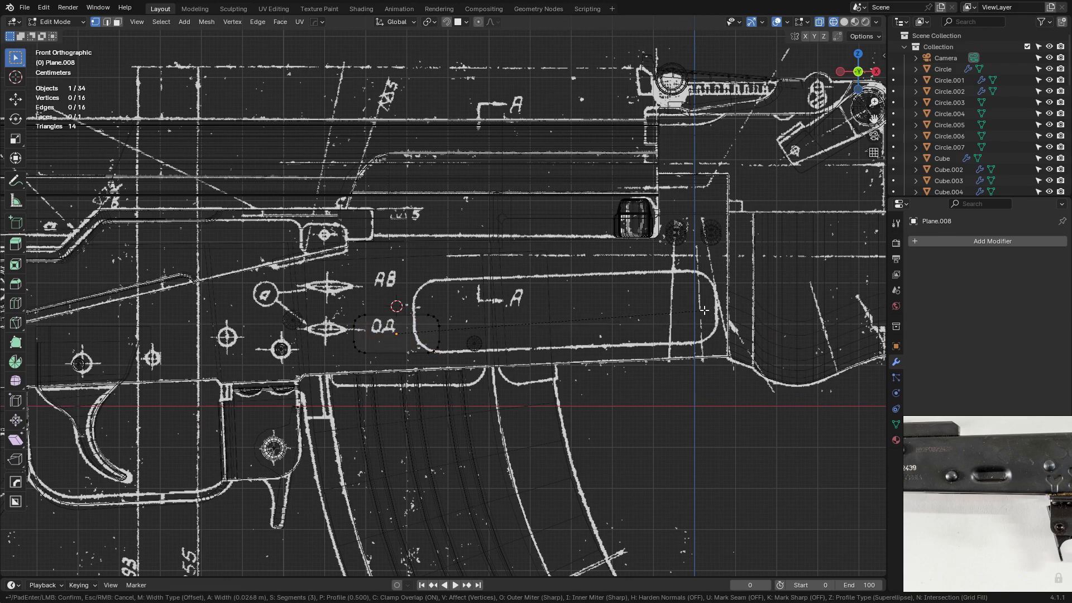
left_click(716, 308)
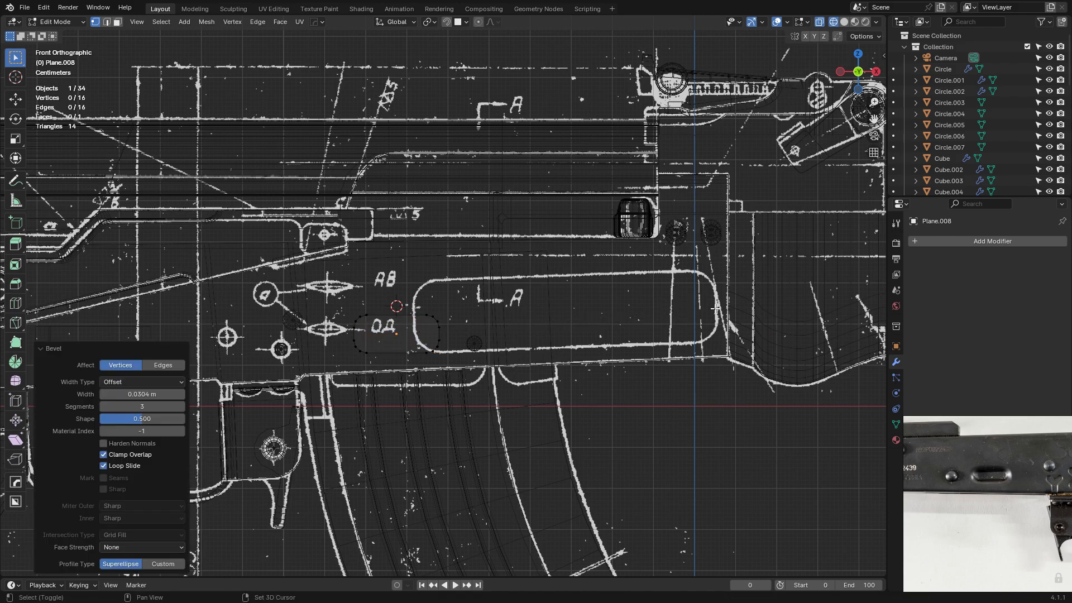
Move the upper half of the rounded outline's vertices down about 0.0057 m along global Z.
left_click_drag(329, 290, 457, 335)
scroll(458, 335, "up", 4)
key("g")
key("z")
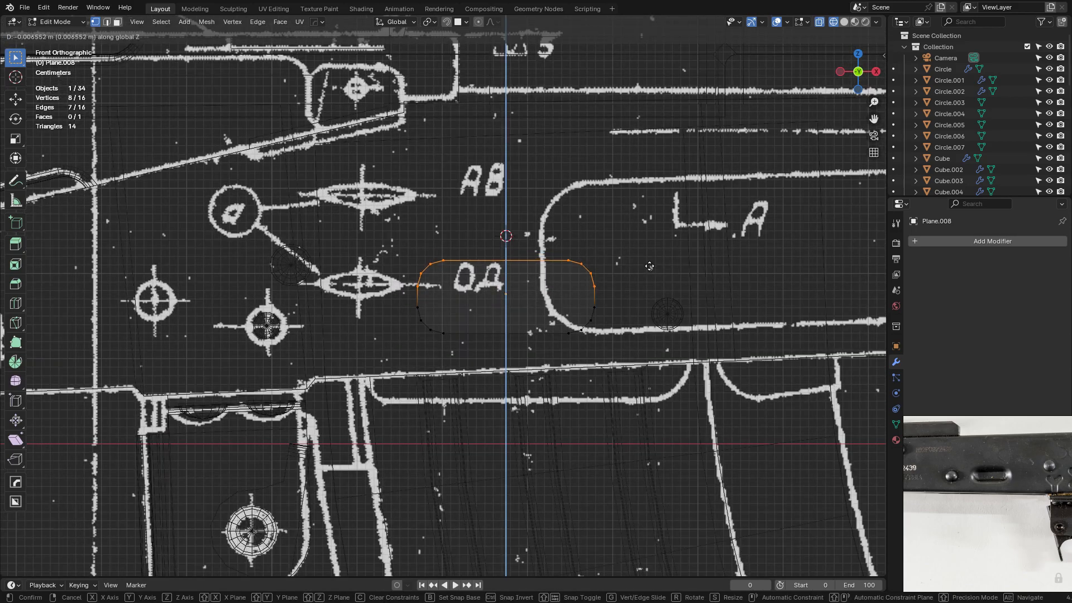
left_click(649, 272)
Rotate the rounded plane slightly about global Y to follow the slope of the receiver's lower edge.
scroll(647, 271, "down", 5)
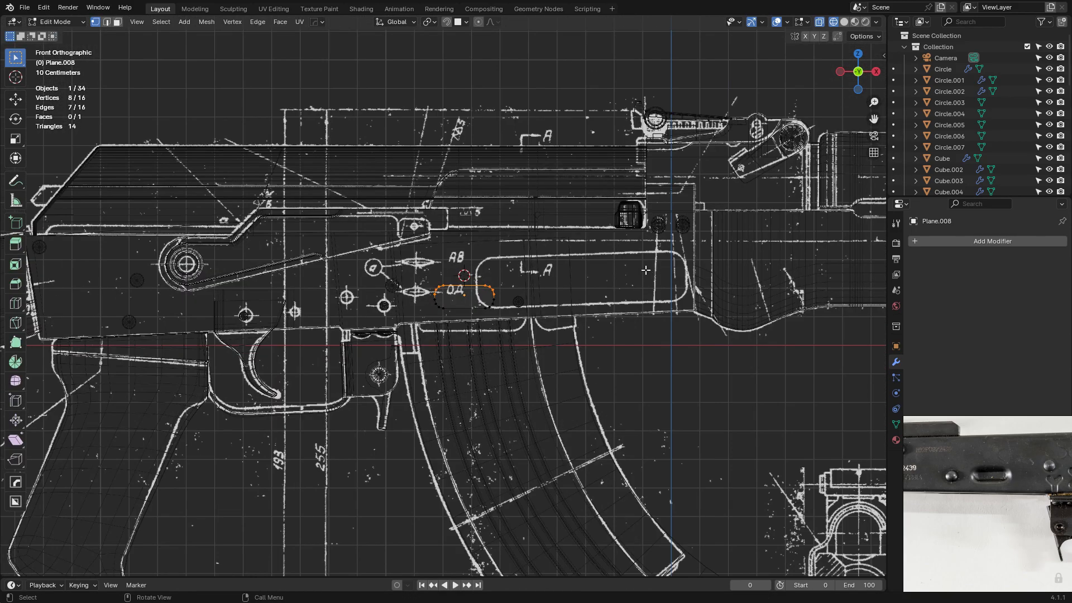
scroll(645, 263, "up", 2)
key("Tab")
scroll(659, 249, "up", 2)
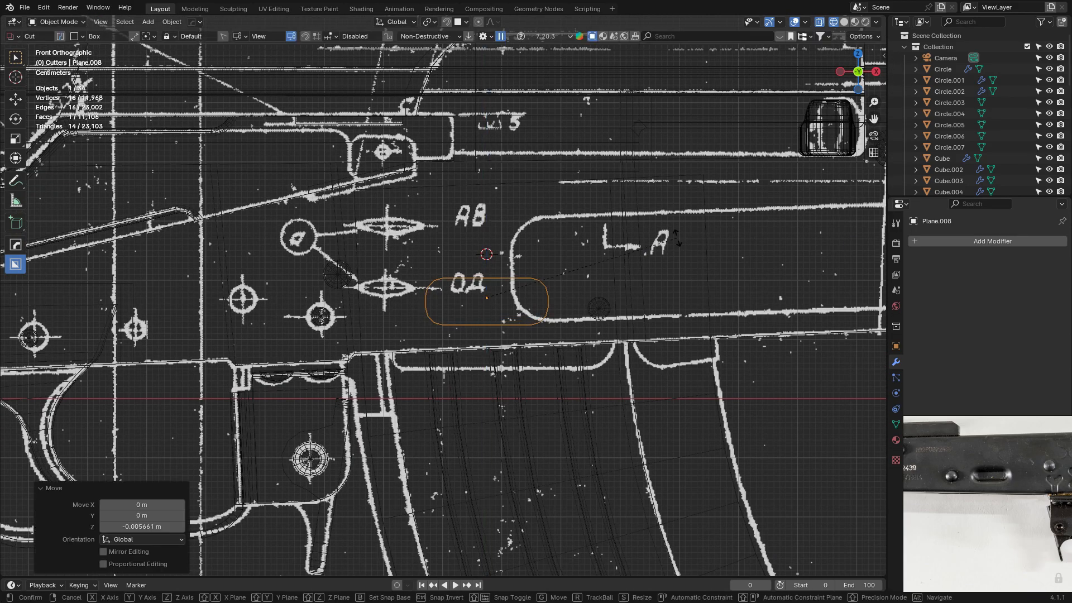
key("r")
key("y")
left_click(676, 229)
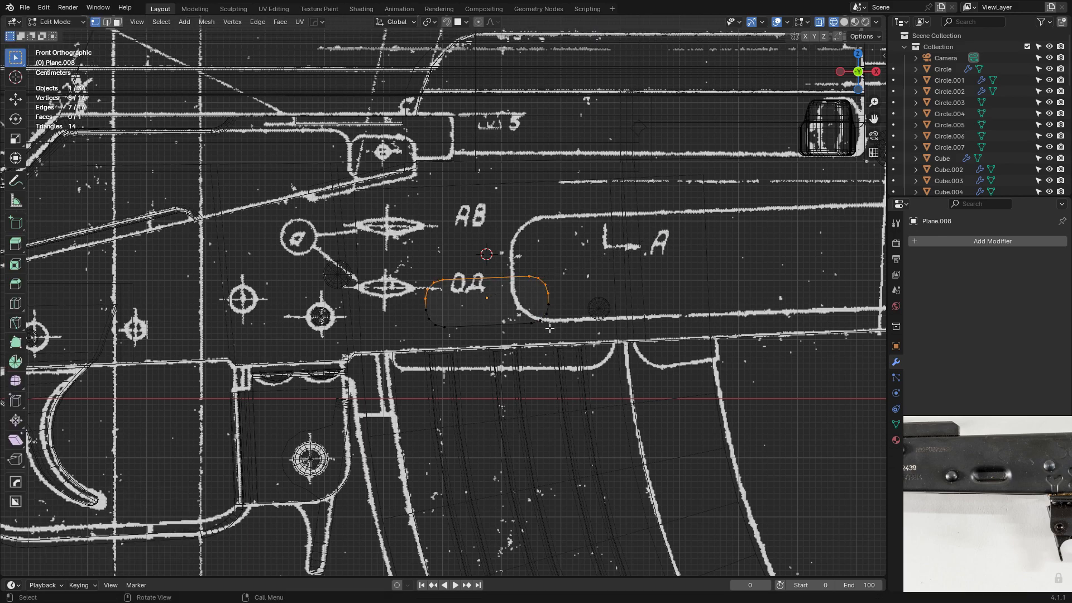
Move the rounded plane down about 0.0086 m along global Z toward the receiver's lower edge.
scroll(503, 290, "down", 2)
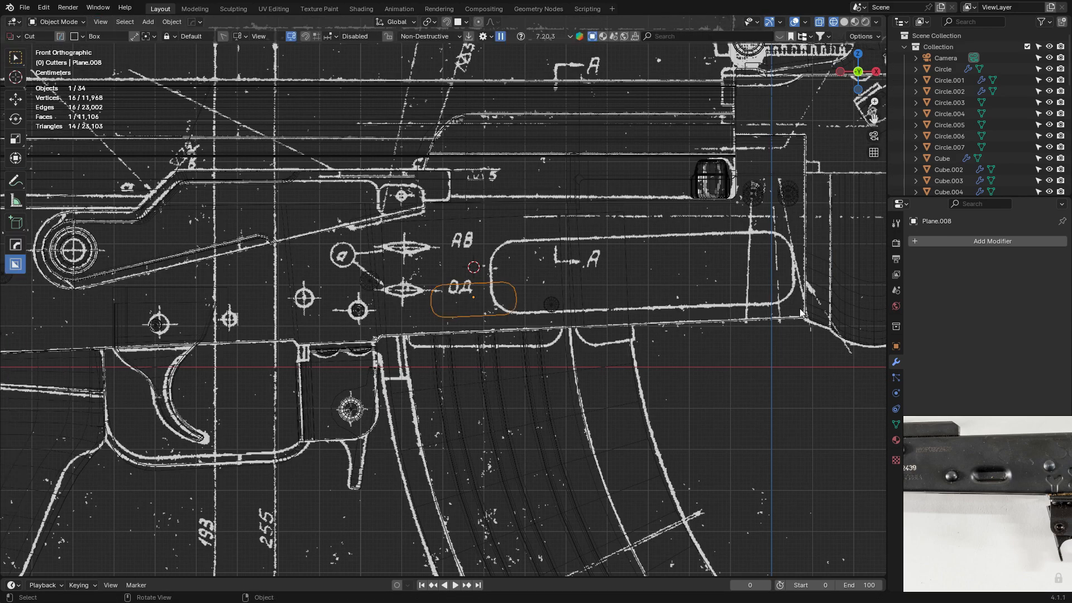
scroll(642, 310, "up", 3)
key("g")
key("z")
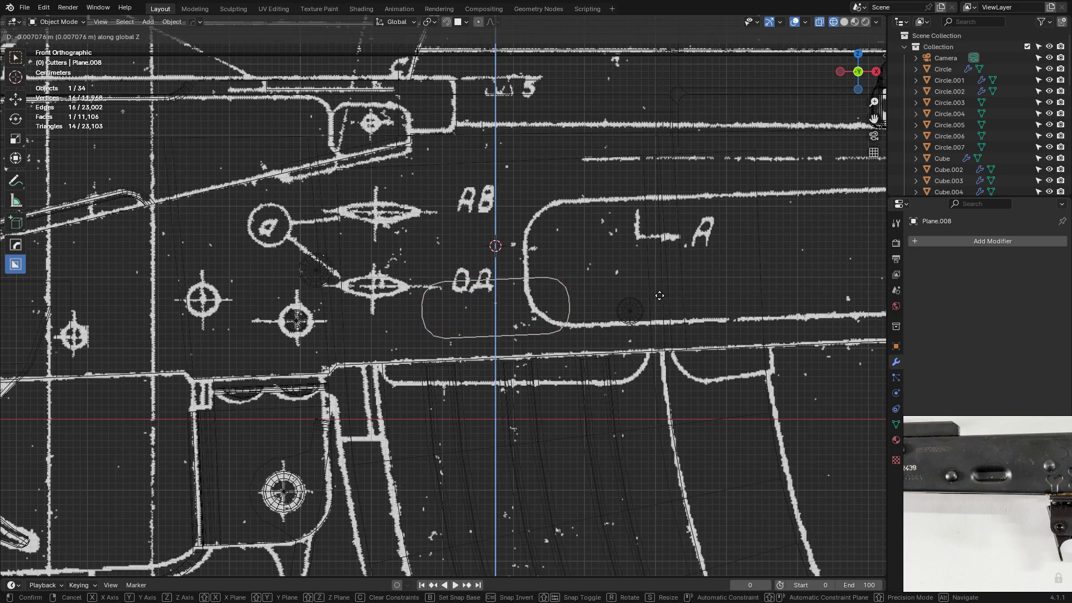
left_click(660, 296)
Extrude the rounded plane about 0.0112 m along its normal through the receiver's wall.
middle_click_drag(658, 297, 726, 251)
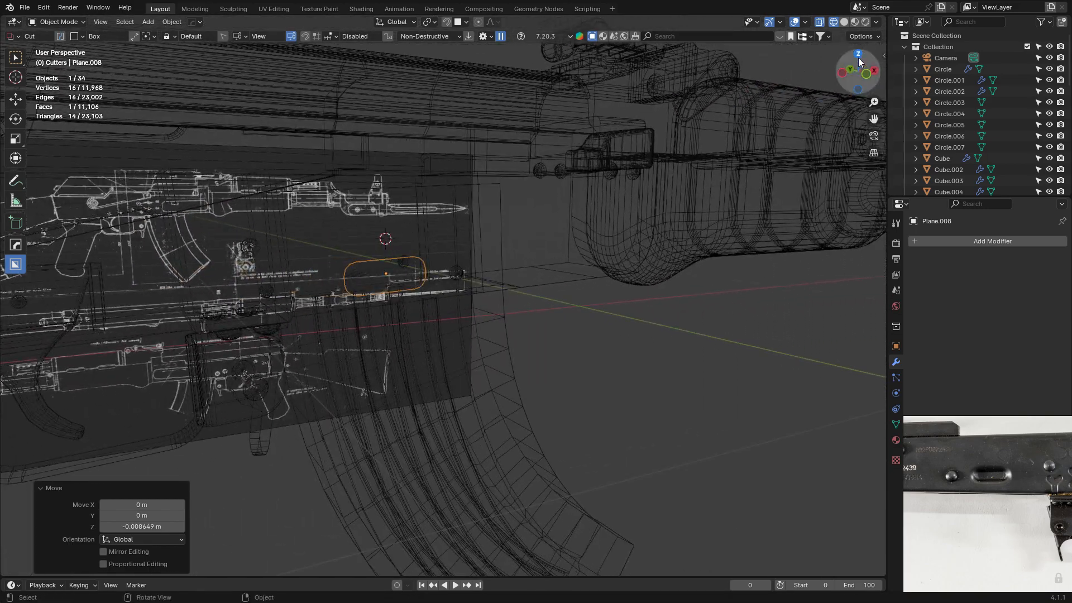
key("alt+z")
key("Tab")
mouse_move(659, 290)
middle_mouse_down()
mouse_move(668, 268)
mouse_move(686, 268)
mouse_move(546, 263)
mouse_move(577, 256)
middle_mouse_up()
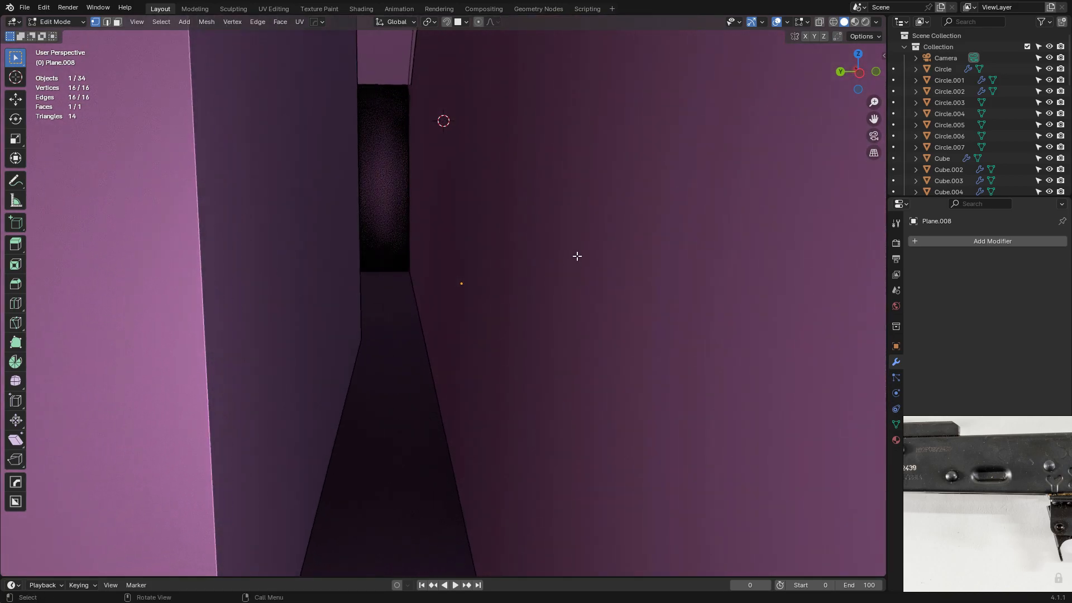
key("e")
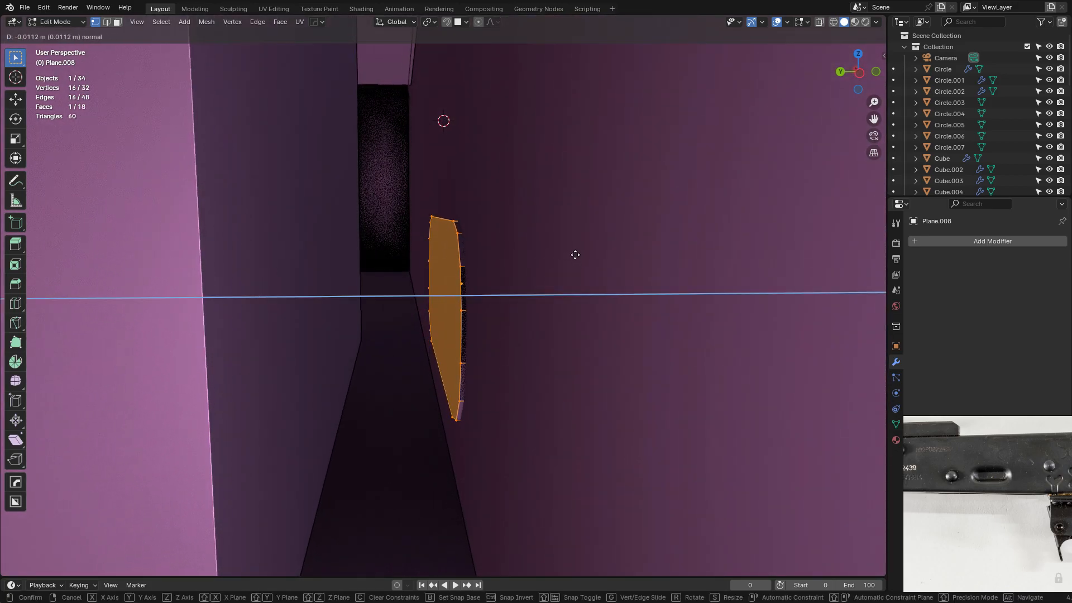
left_click(575, 254)
Extrude the cutter's inner face two more times, scaling it smaller after each extrusion to taper the shape.
key("e")
left_click(617, 248)
key("s")
left_click(592, 254)
key("e")
left_click(587, 254)
key("s")
left_click(553, 260)
Extrude the cutter's inner end once more and bevel the edge loop around its innermost face with two segments.
key("e")
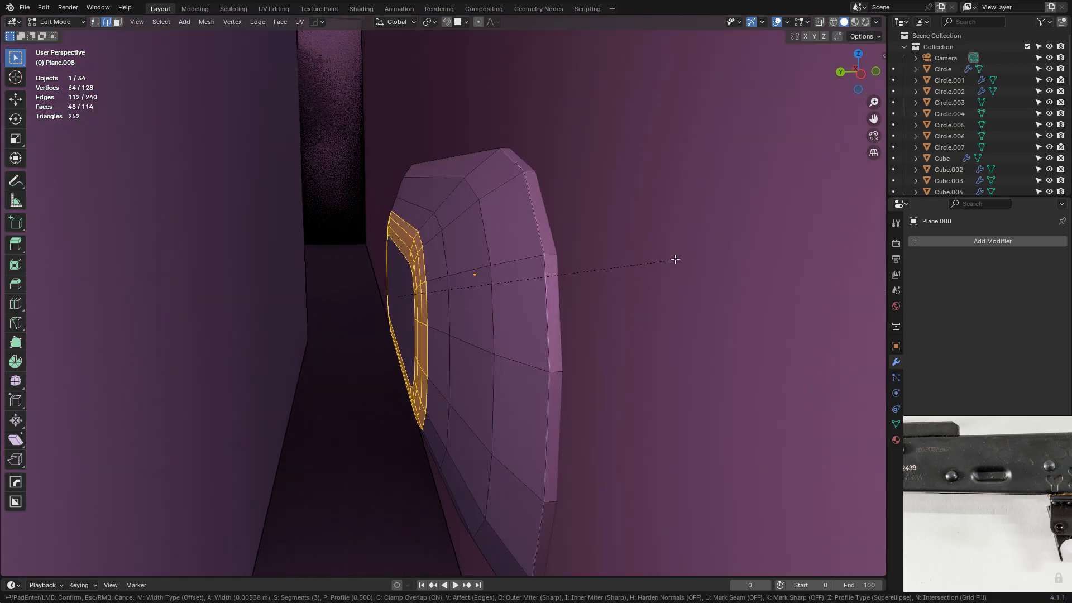
scroll(680, 258, "down", 2)
left_click(661, 257)
key("Tab")
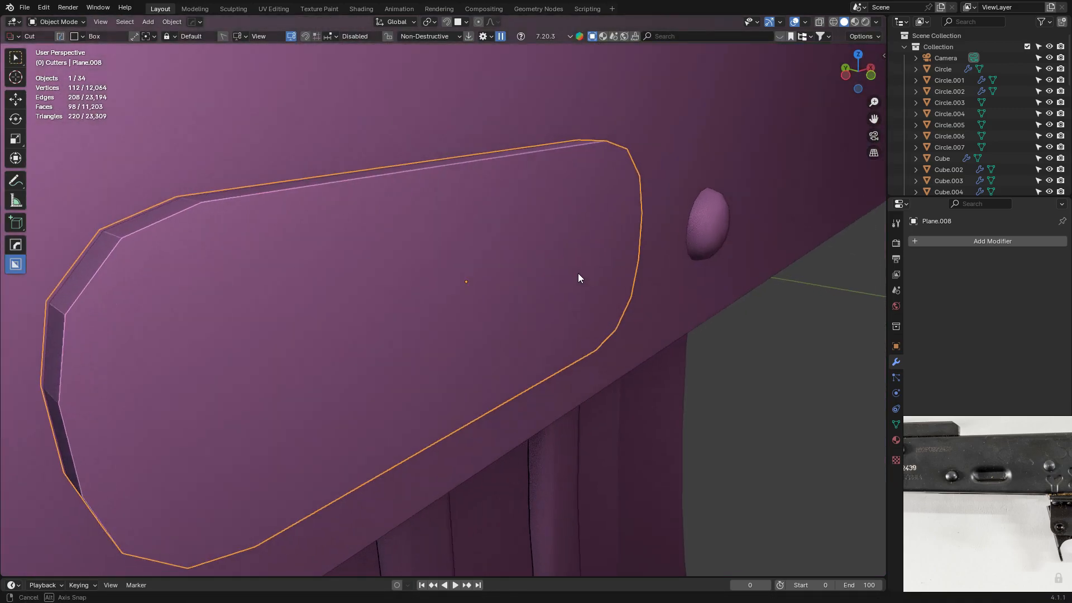
Cut the tapered rounded shape out of the receiver's side with a non-destructive Boolean difference.
scroll(578, 273, "down", 2)
middle_click_drag(546, 271, 548, 169)
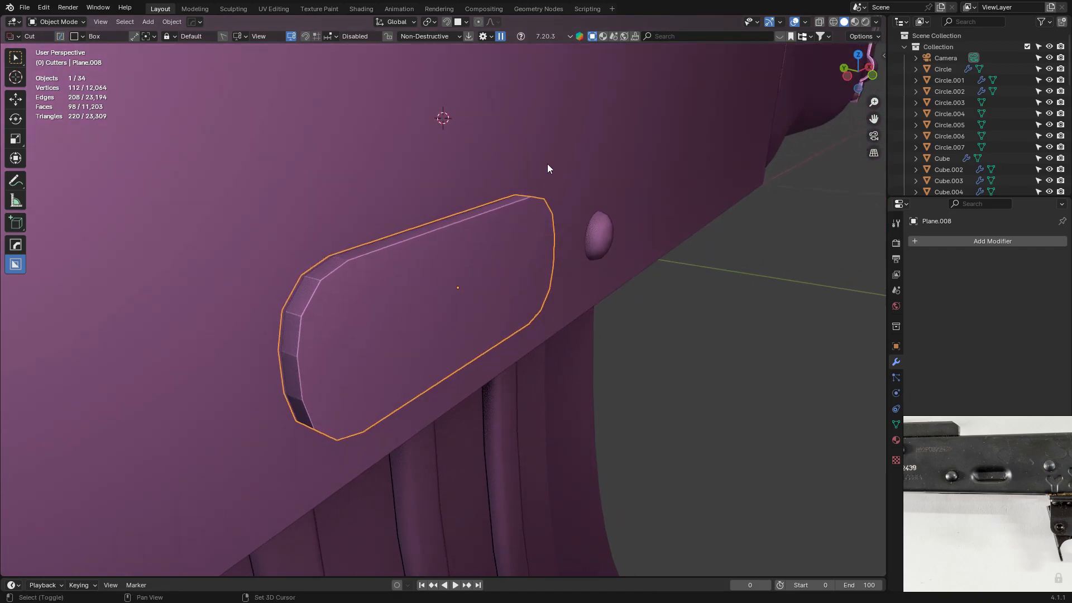
key("Tab")
key("Tab")
scroll(492, 203, "down", 4)
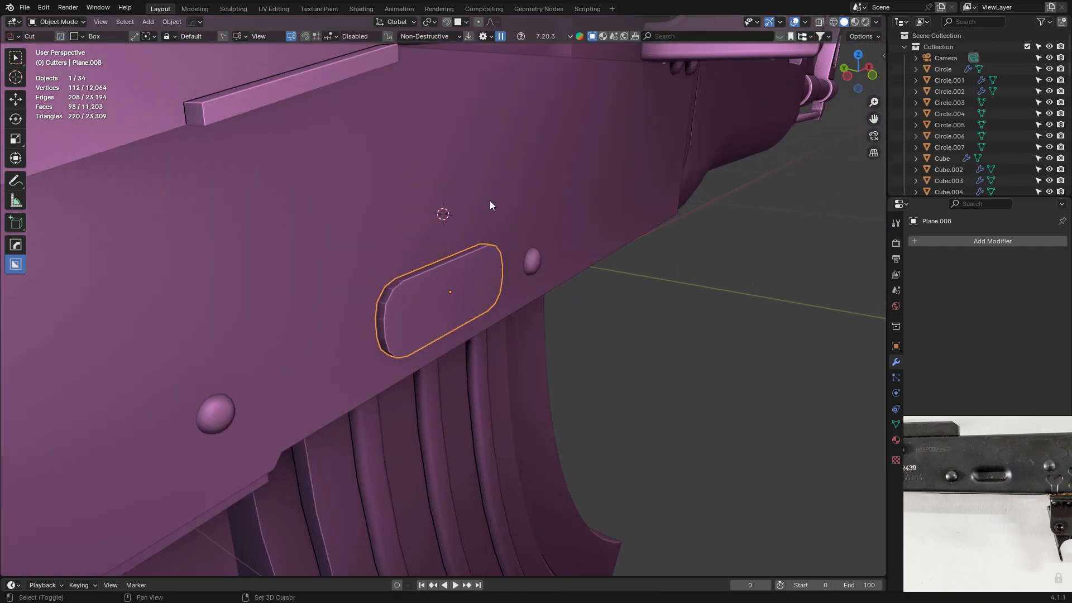
left_click(485, 197, "shift")
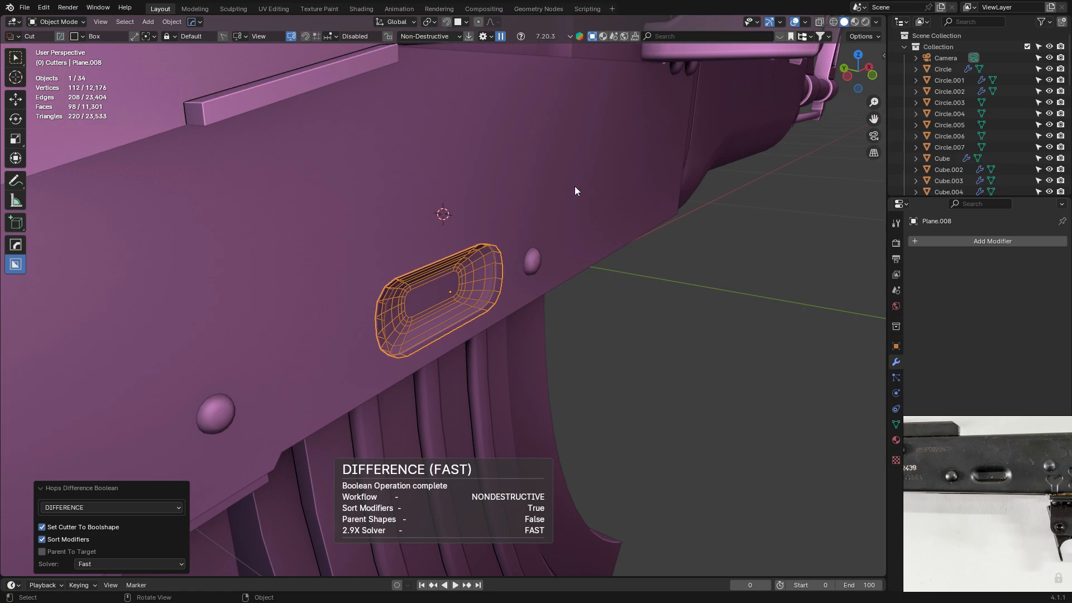
left_click(574, 186)
middle_click_drag(575, 186, 498, 248)
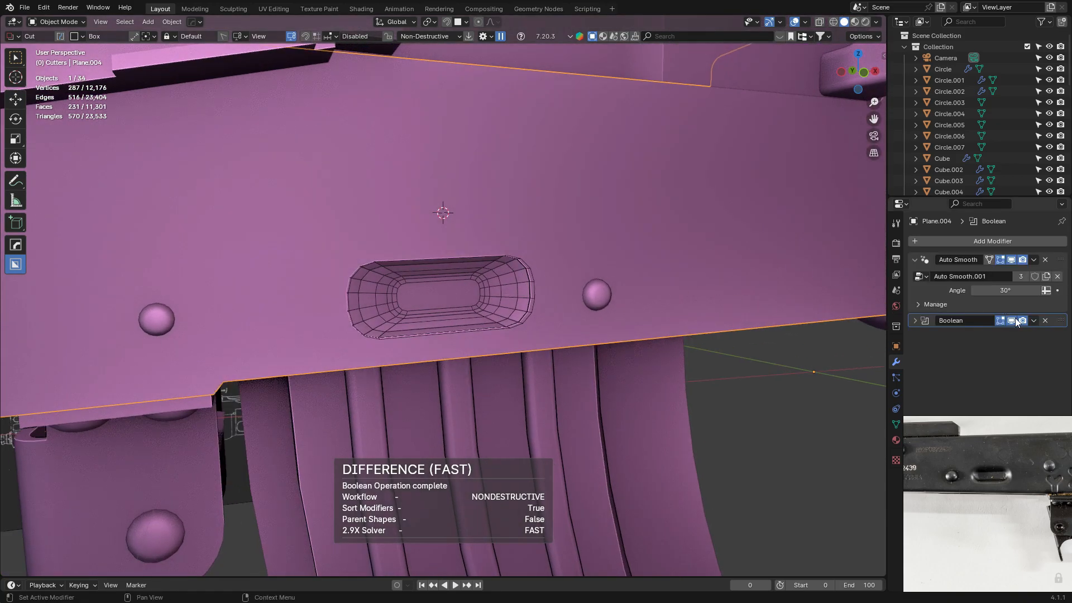
Apply the receiver's Boolean modifier and delete the leftover cutter object.
left_click(1033, 320)
left_click(1021, 333)
left_click(527, 267)
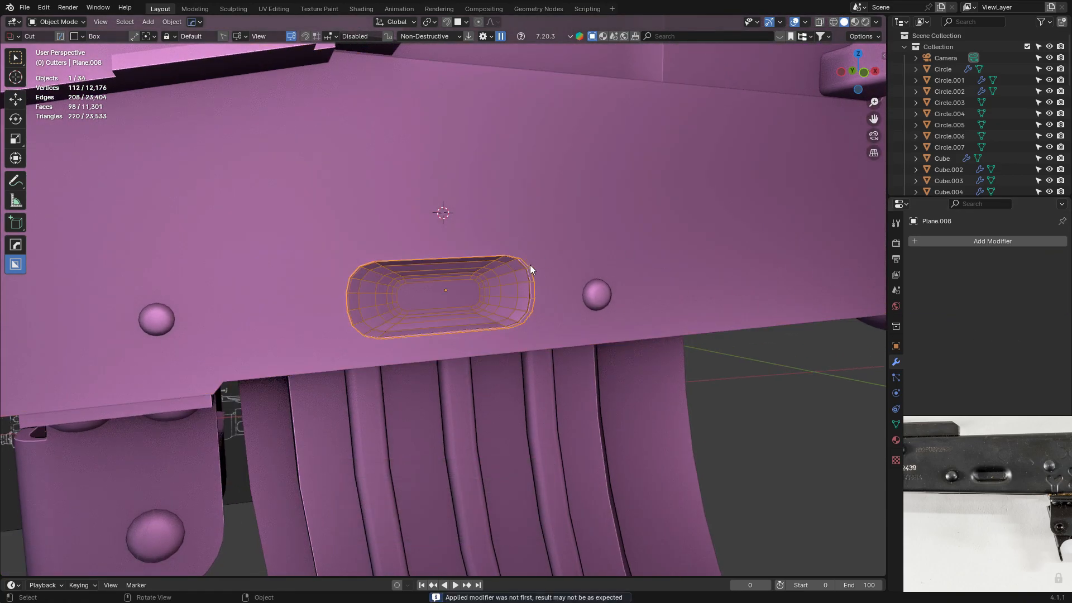
scroll(527, 270, "down", 1)
left_click(606, 246)
Slide the indentation's narrow outer edge loop fully onto its neighbour and merge the receiver's vertices by distance at 0.0001 m.
key("Tab")
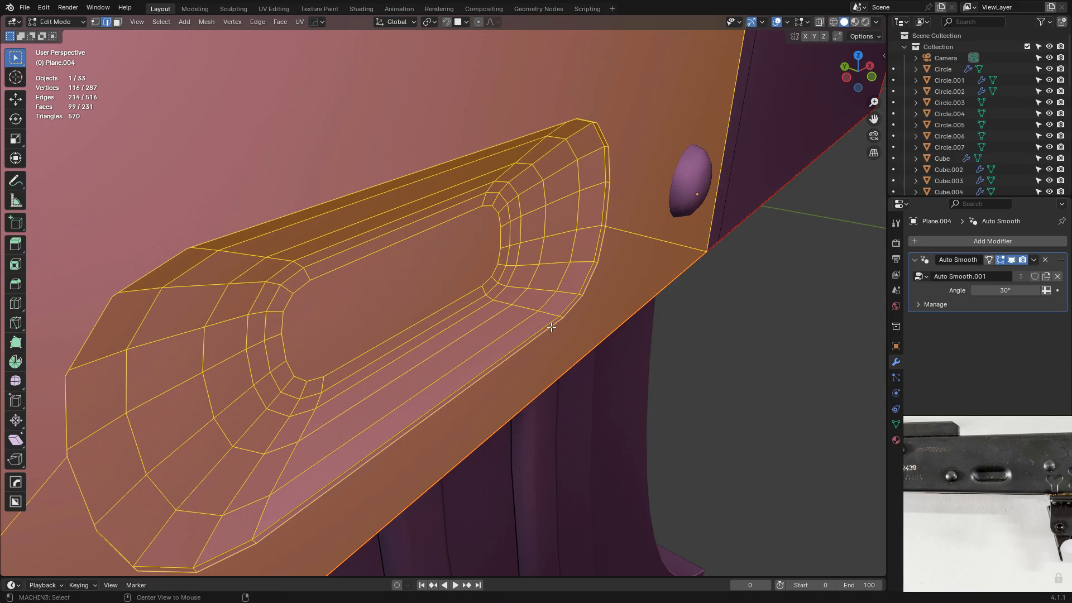
left_click(544, 325, "alt")
middle_click_drag(553, 296, 577, 213)
key("g")
key("g")
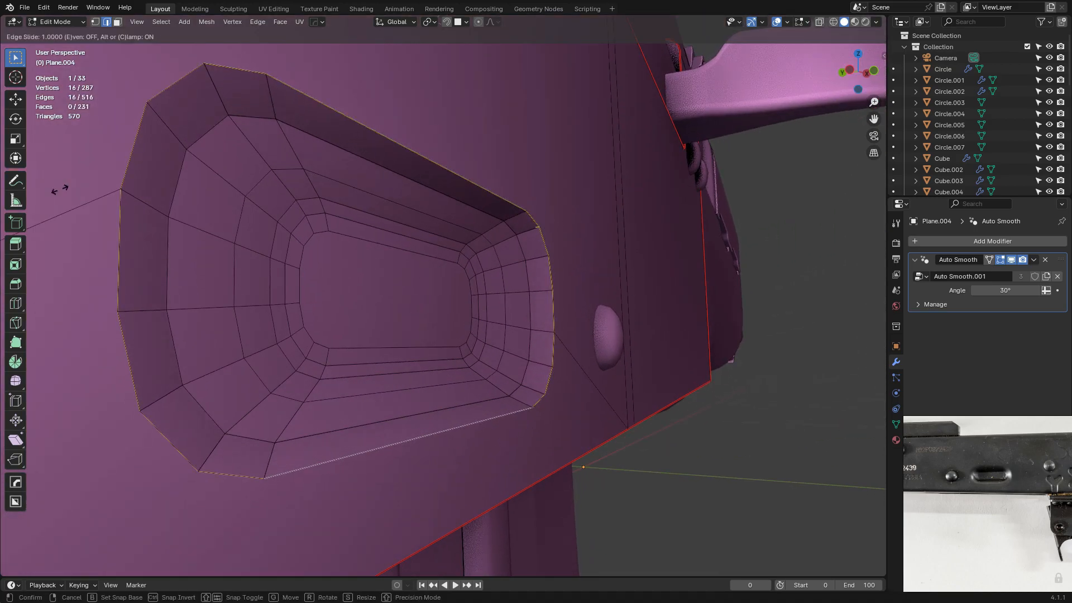
left_click(310, 191)
key("a")
key("m")
left_click(497, 269)
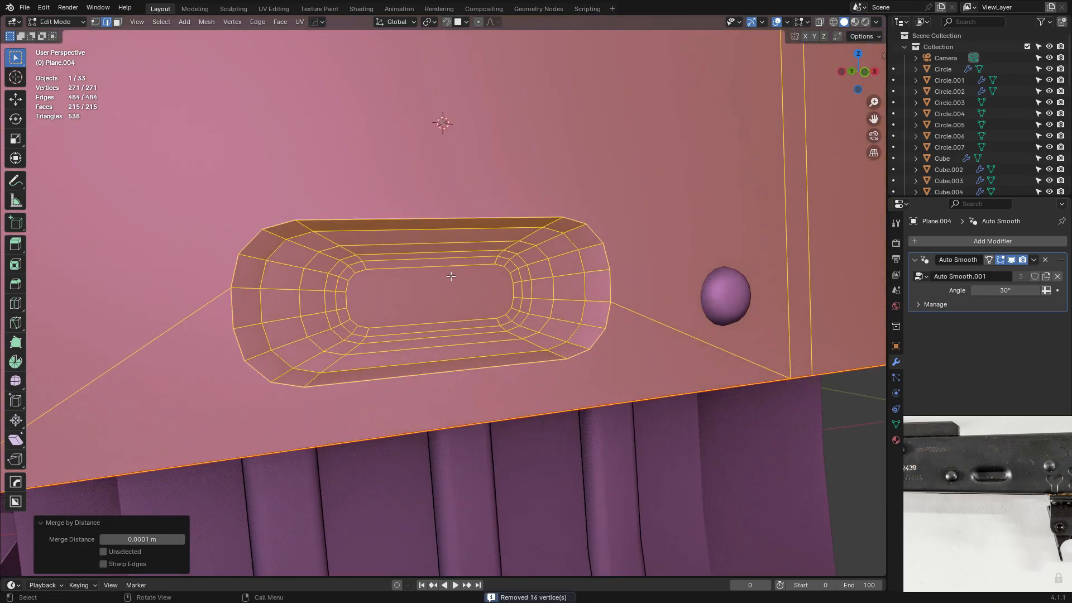
Bevel the edge loop just inside the indentation's rim with two segments to soften its wall.
key("Tab")
left_click(731, 410)
middle_click_drag(586, 335, 536, 349)
scroll(536, 350, "up", 4)
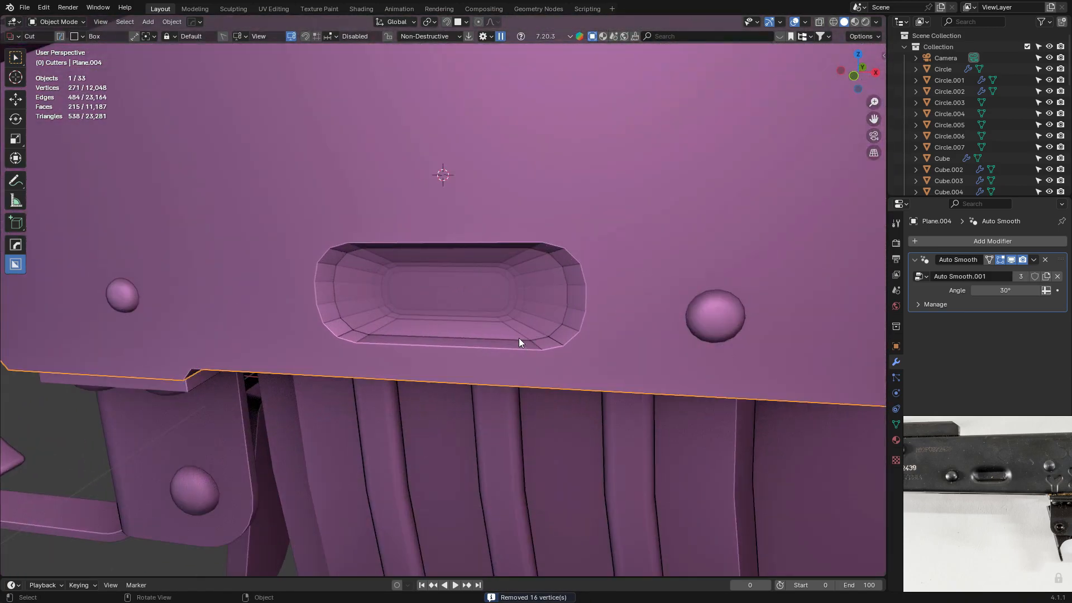
key("Tab")
scroll(425, 353, "up", 3)
left_click(509, 365, "alt")
key("ctrl+b")
scroll(726, 367, "up", 1)
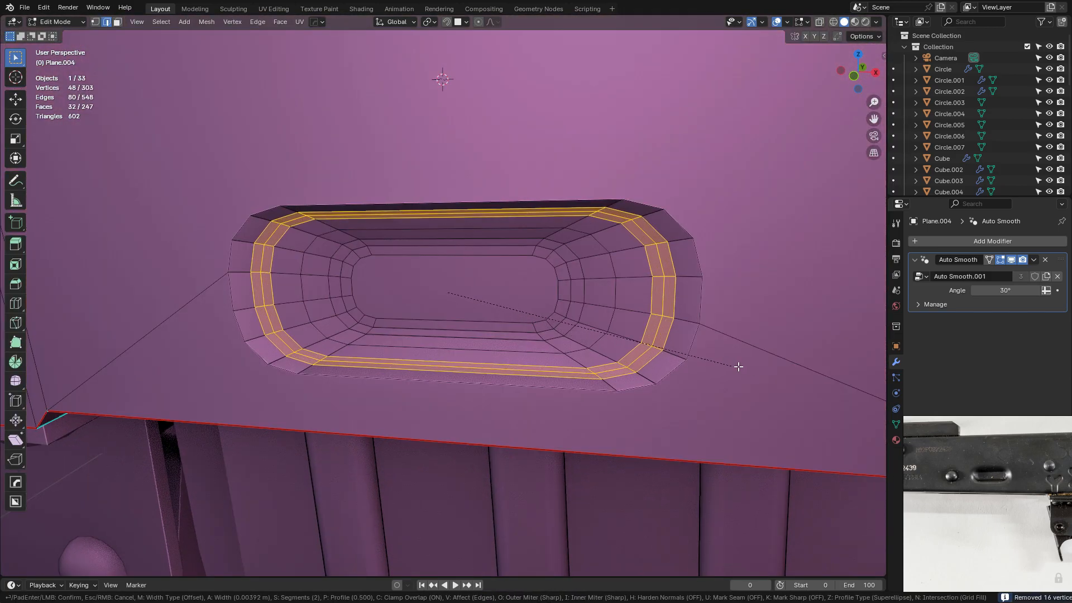
left_click(778, 369)
Apply smooth shading to the receiver to remove the indentation's faceted look.
key("Tab")
scroll(712, 356, "down", 4)
right_click(655, 352)
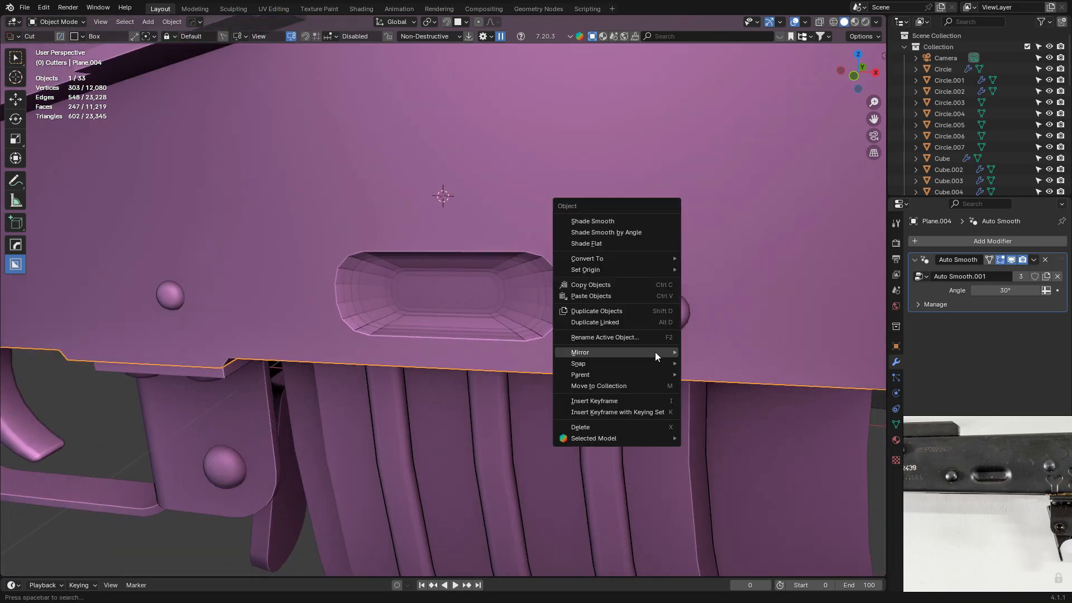
left_click(621, 245)
scroll(597, 267, "down", 3)
Mark the edge loop around the indentation's outer rim as sharp.
key("Tab")
scroll(391, 296, "up", 5)
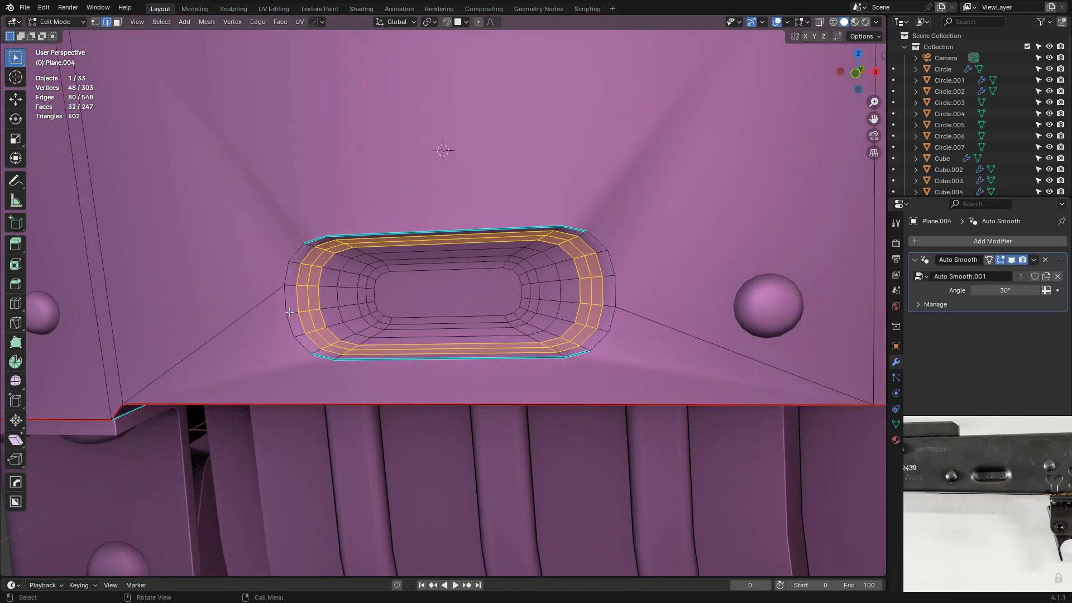
left_click(283, 317, "alt")
right_click(603, 349)
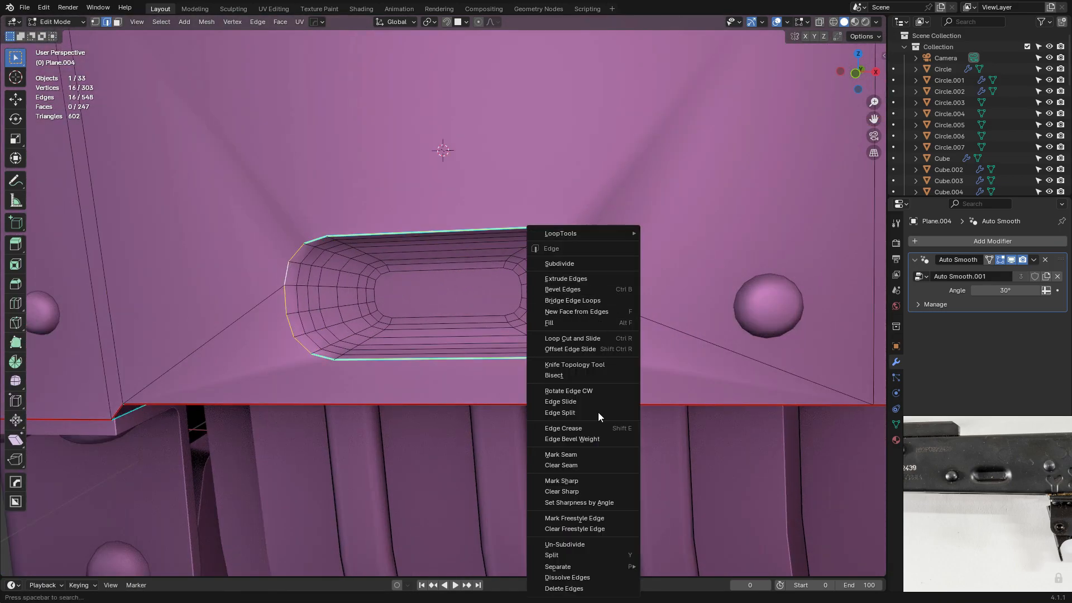
left_click(592, 480)
key("Tab")
Scale down the flat floor face at the centre of the receiver's oval indentation.
scroll(642, 447, "down", 3)
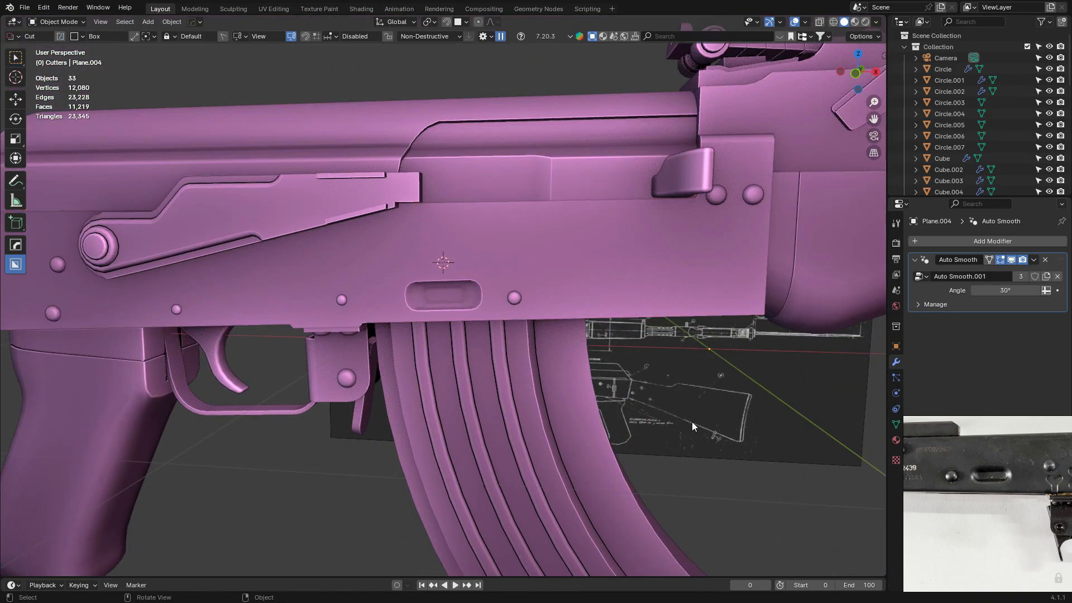
scroll(704, 427, "up", 2)
scroll(718, 413, "down", 4)
middle_click_drag(719, 434, 579, 373)
key("Tab")
scroll(477, 298, "up", 8)
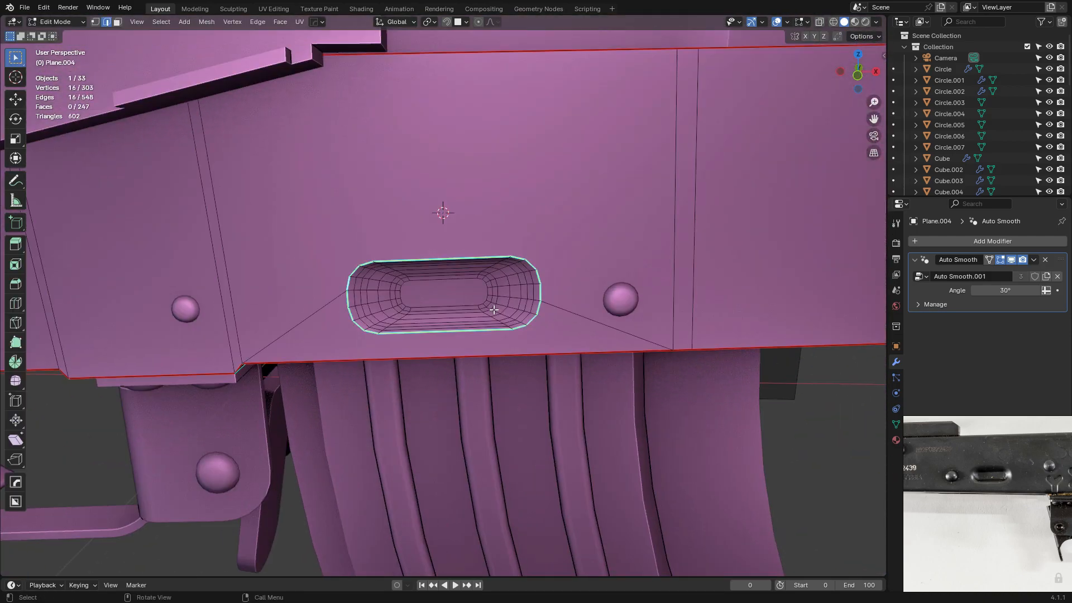
key("Tab")
scroll(476, 299, "up", 5)
key("Tab")
left_click(434, 296)
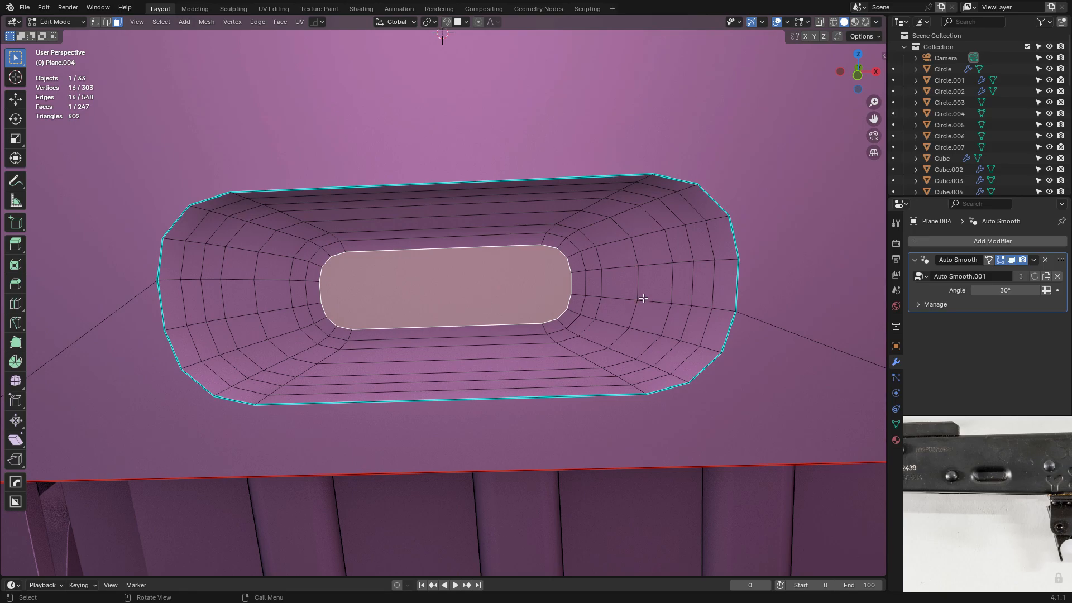
key("s")
left_click(606, 300)
Slide the edge loop near the indentation's floor by a factor of about -0.235 to even out the wall's spacing.
key("Tab")
scroll(589, 299, "down", 14)
middle_click_drag(575, 296, 534, 299)
scroll(534, 300, "up", 8)
key("Tab")
scroll(534, 300, "up", 6)
key("2")
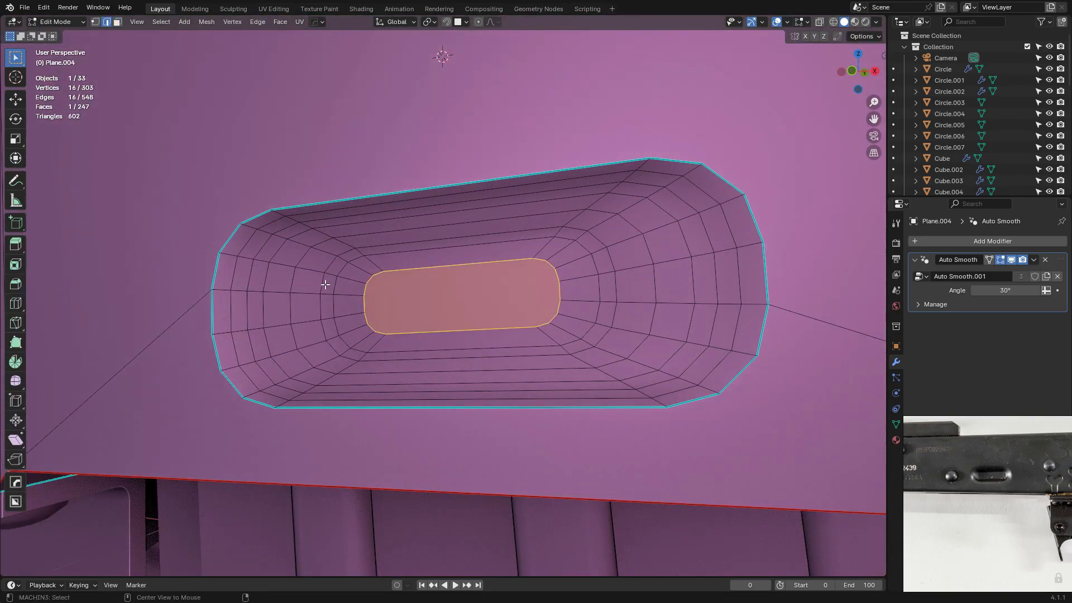
key("g")
key("g")
left_click(397, 287)
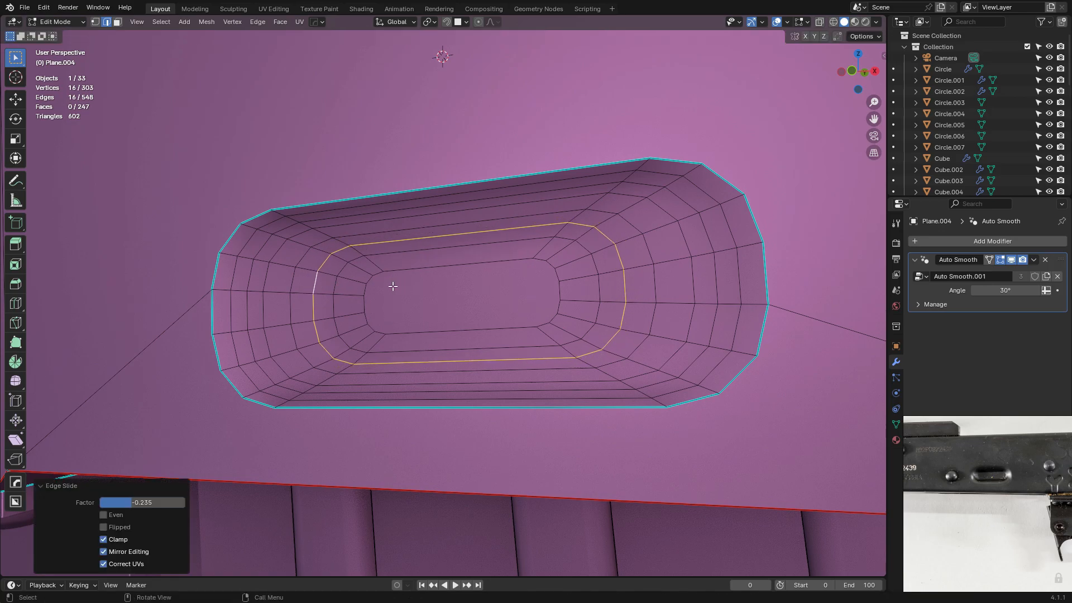
Dissolve three of the indentation's inner edge loops to simplify its curved wall.
scroll(377, 282, "down", 10)
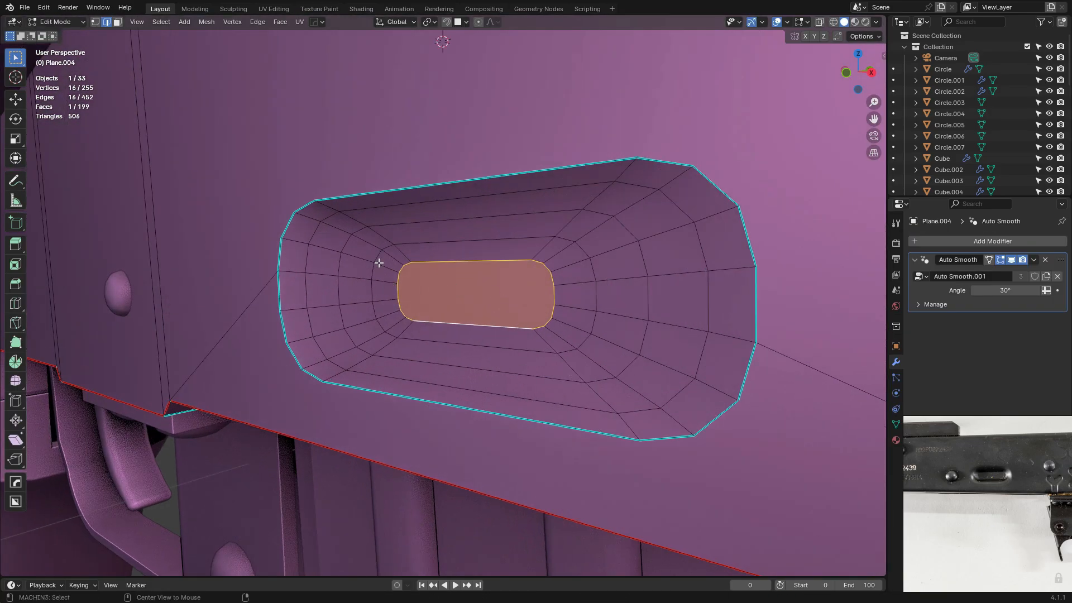
left_click(377, 260, "alt")
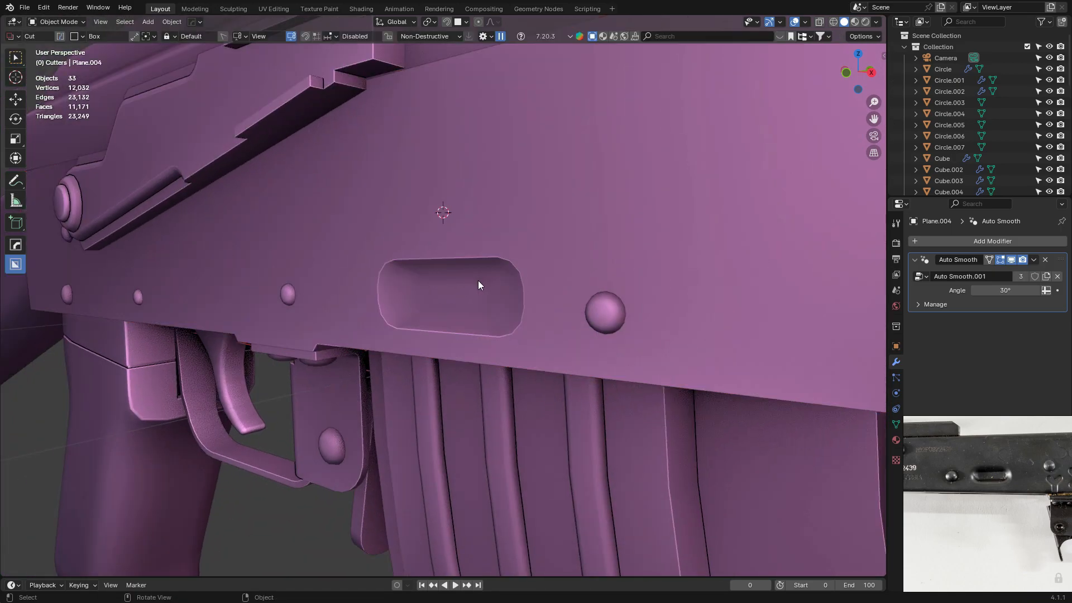
scroll(475, 279, "up", 5)
middle_click_drag(581, 322, 557, 303)
key("Tab")
key("Tab")
key("Tab")
key("Tab")
Duplicate the indentation's faces and separate them from the receiver into their own object.
left_click(677, 275)
scroll(693, 274, "down", 7)
middle_click_drag(709, 272, 496, 270)
scroll(771, 286, "down", 5)
left_click(708, 341)
scroll(619, 354, "up", 4)
scroll(495, 270, "up", 4)
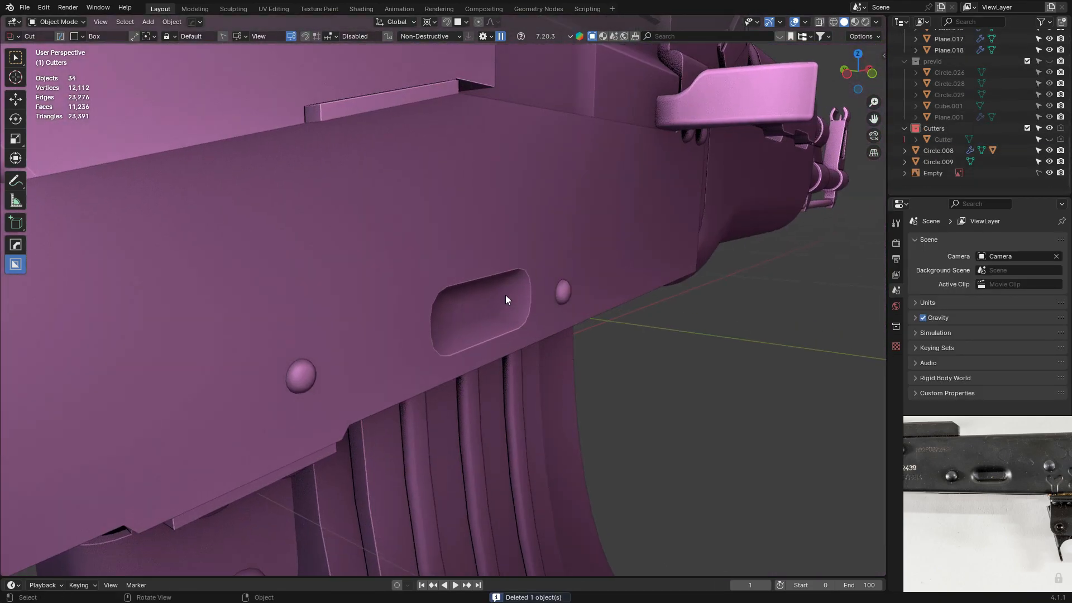
Examine the separated indentation piece and the receiver to check that they are independent objects.
left_click(506, 300)
scroll(536, 281, "up", 2)
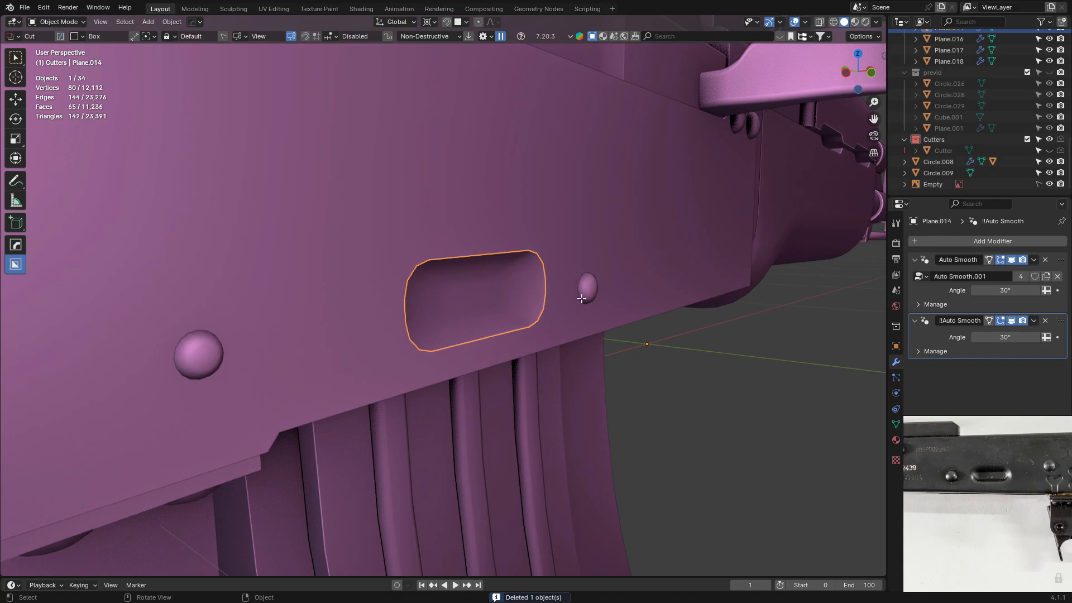
key("Tab")
key("Tab")
middle_click_drag(618, 304, 533, 250)
key("g")
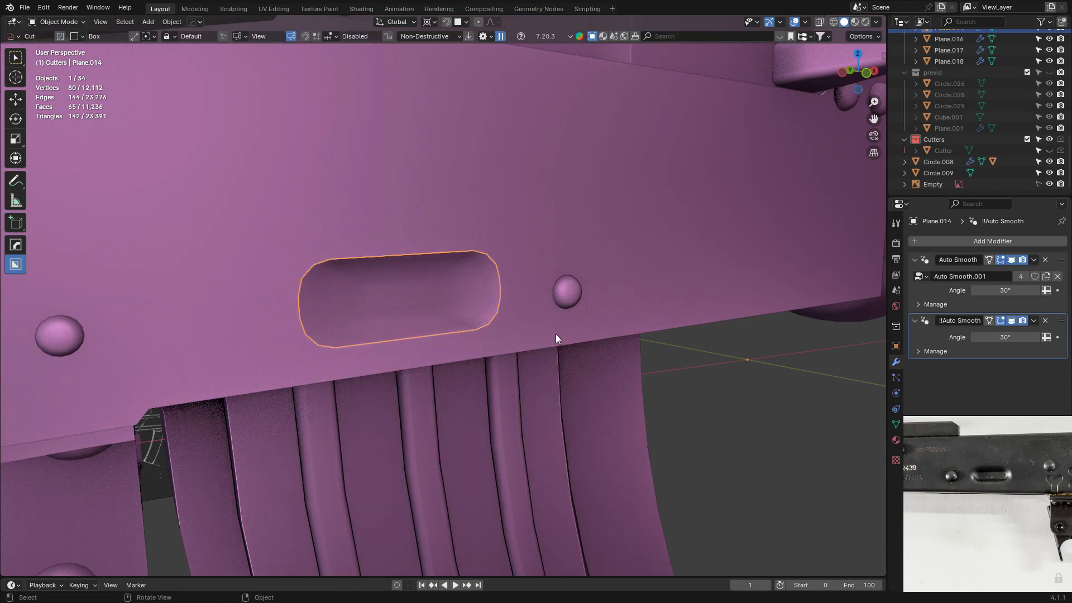
right_click(555, 337)
left_click(537, 254)
key("Tab")
key("Tab")
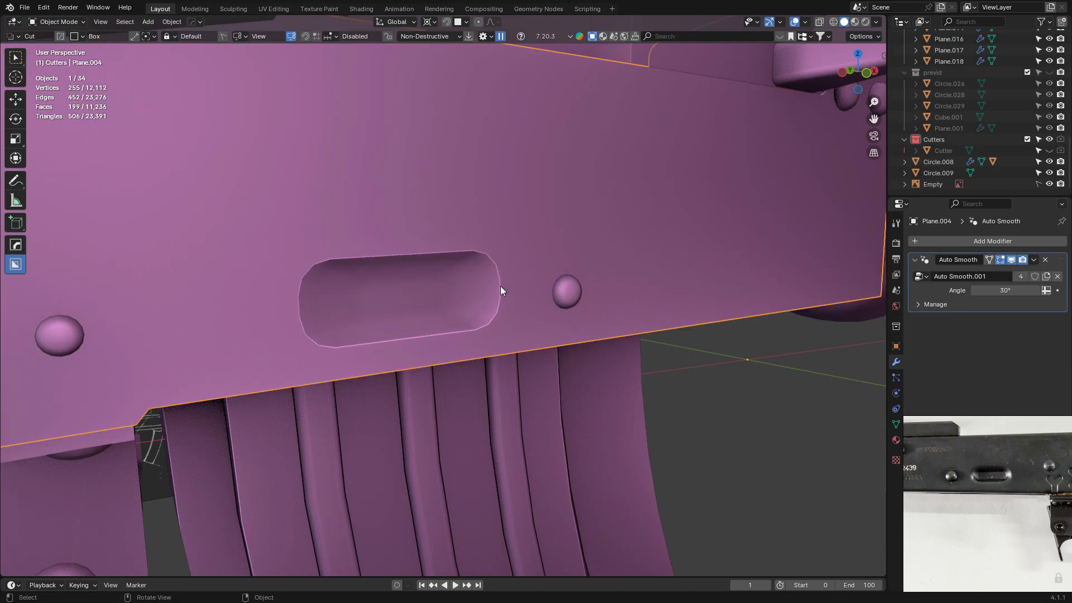
left_click(499, 286)
key("g")
right_click(574, 298)
Duplicate the separated indentation piece's geometry in place and merge its overlapping vertices by distance.
key("Tab")
key("a")
key("shift+d")
middle_click_drag(541, 342, 506, 338)
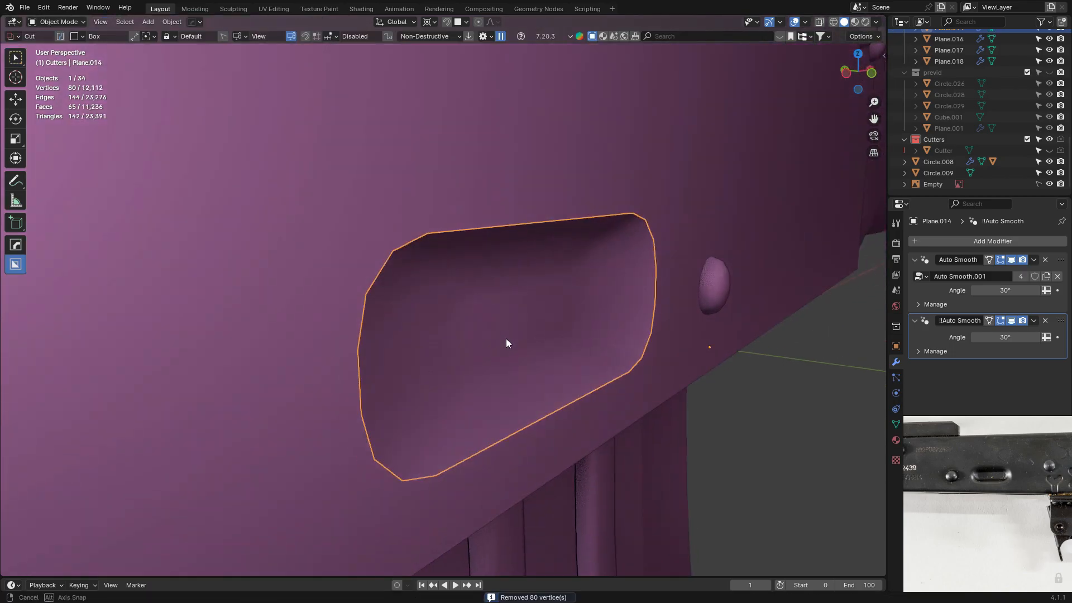
Extrude the indentation piece's rim outward and cap it into a closed cutter, with its normals recalculated.
key("Tab")
left_click(406, 256, "alt")
middle_click_drag(421, 249, 484, 266)
key("e")
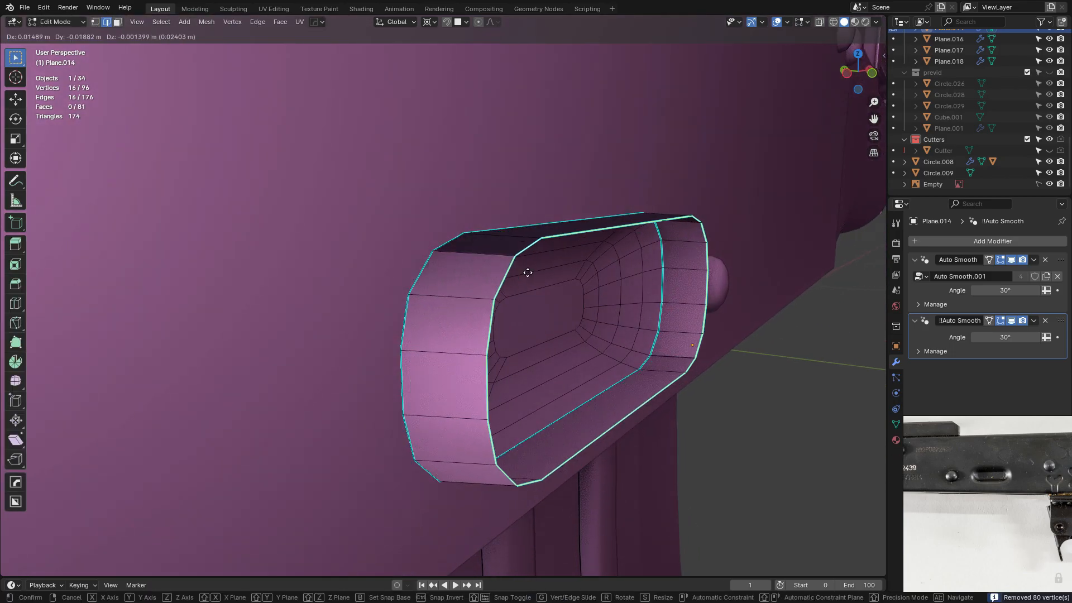
left_click(511, 272)
key("f")
key("a")
key("shift+n")
key("Tab")
Mirror the closed indentation cutter along the Y axis to the receiver's opposite side.
scroll(518, 284, "down", 8)
middle_click_drag(523, 291, 537, 298)
scroll(537, 297, "down", 3)
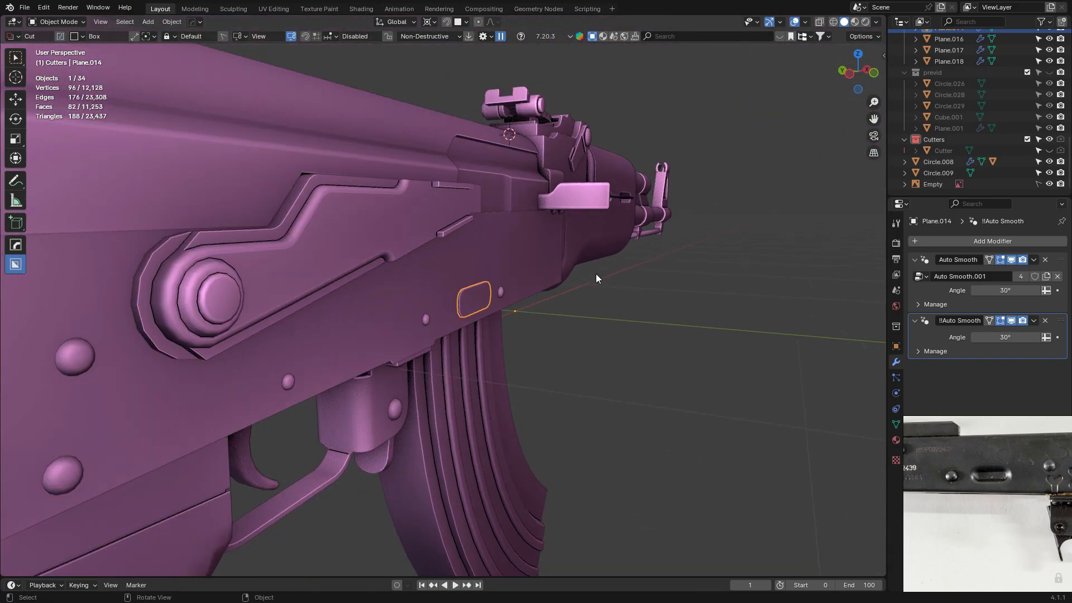
key("ctrl+m")
key("y")
key("Return")
Subtract the mirrored cutter from the receiver's opposite side with a Boolean difference.
middle_click_drag(595, 272, 631, 268)
scroll(632, 269, "up", 3)
left_click(513, 225, "shift")
key("ctrl+KP_Subtract")
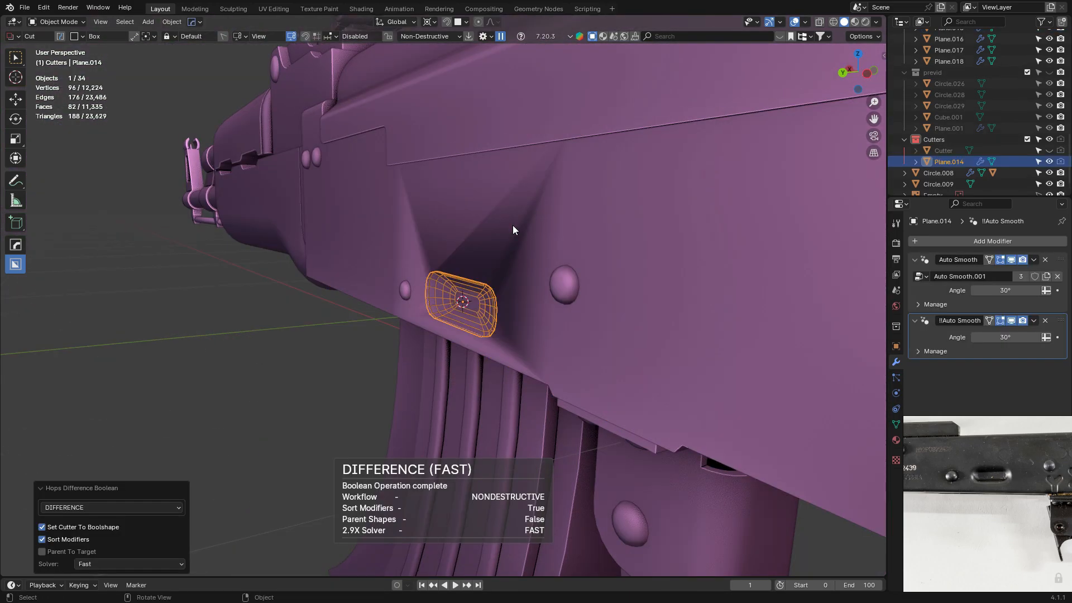
mouse_move(513, 226)
middle_mouse_down()
mouse_move(533, 264)
mouse_move(515, 228)
middle_mouse_up()
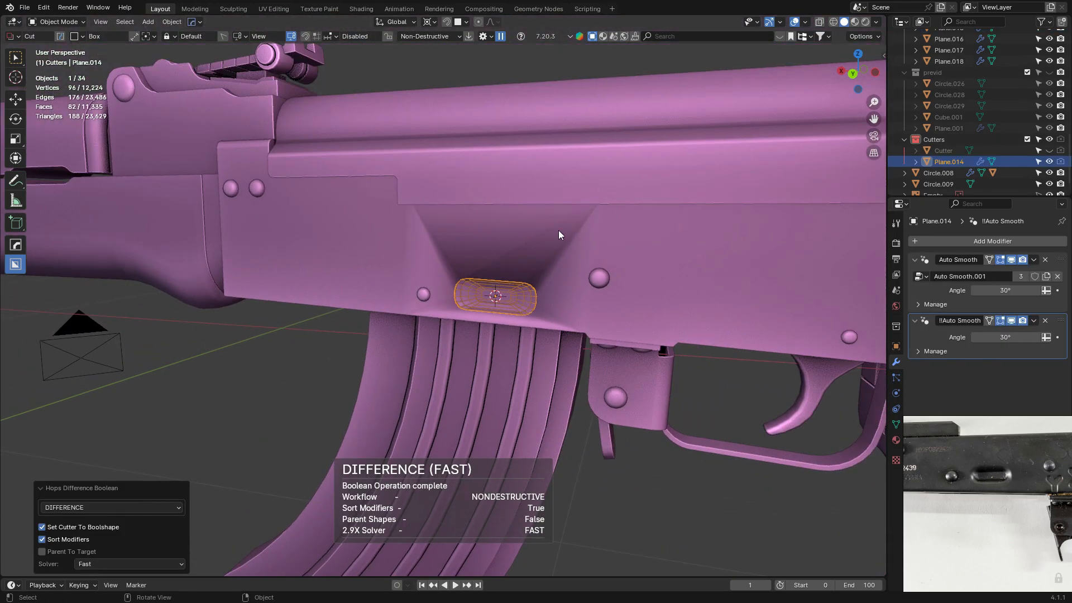
Apply the receiver's modifiers and delete the indentation cutter object.
left_click(1034, 260)
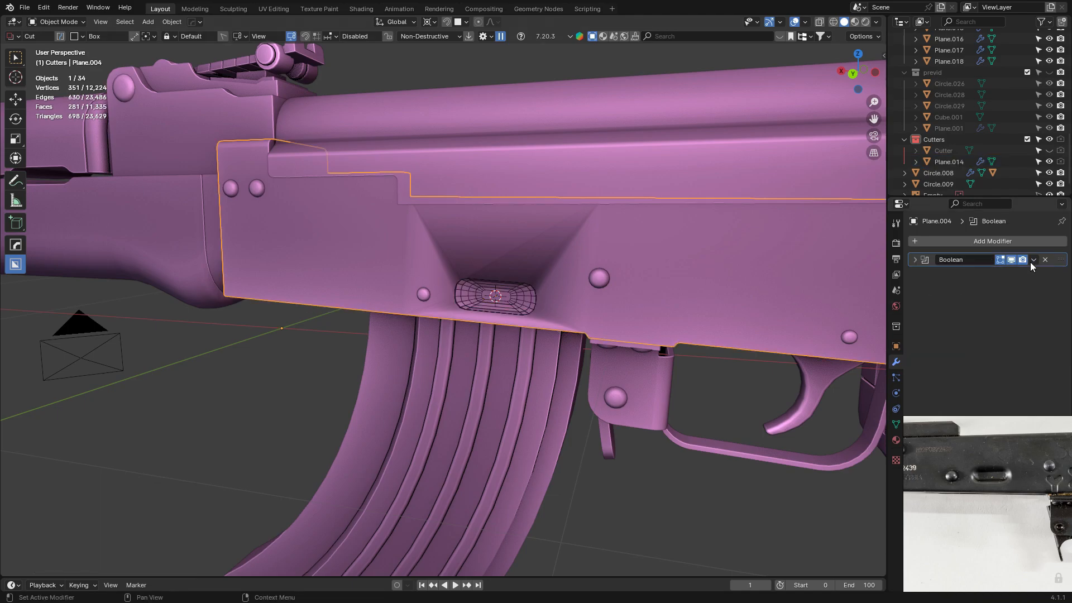
left_click(1033, 262)
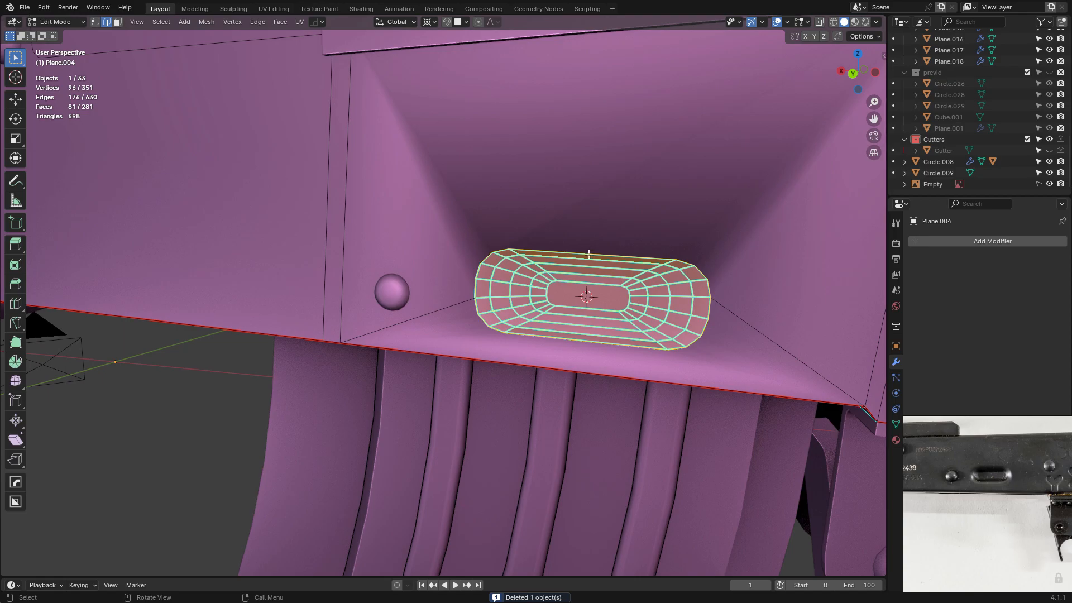
Clear the sharp marking from all edges of the new indentation on the receiver's opposite side.
left_click(588, 255, "alt")
scroll(646, 244, "up", 3)
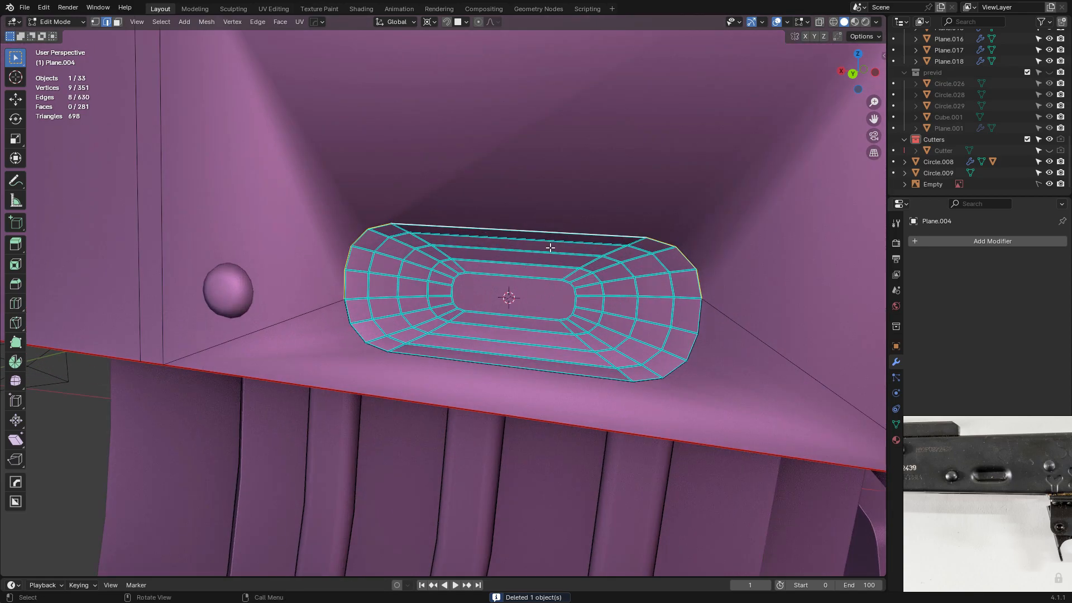
left_click_drag(330, 177, 737, 399)
right_click(655, 351)
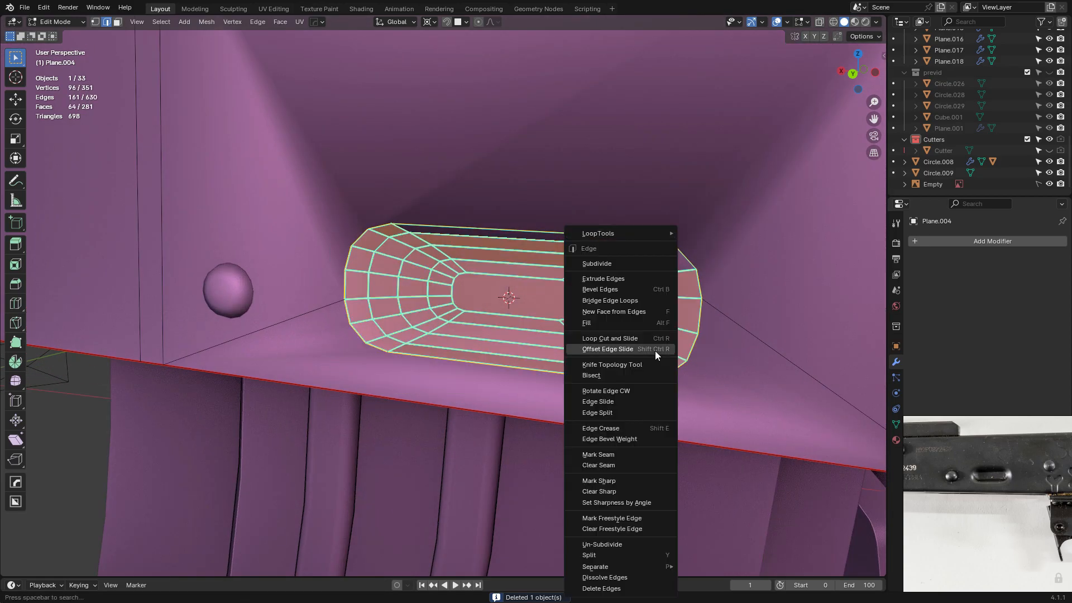
left_click(638, 491)
Mark the new indentation's outer rim edge loop as sharp.
middle_click_drag(638, 491, 521, 201)
left_click_drag(522, 201, 632, 267)
double_click(525, 244)
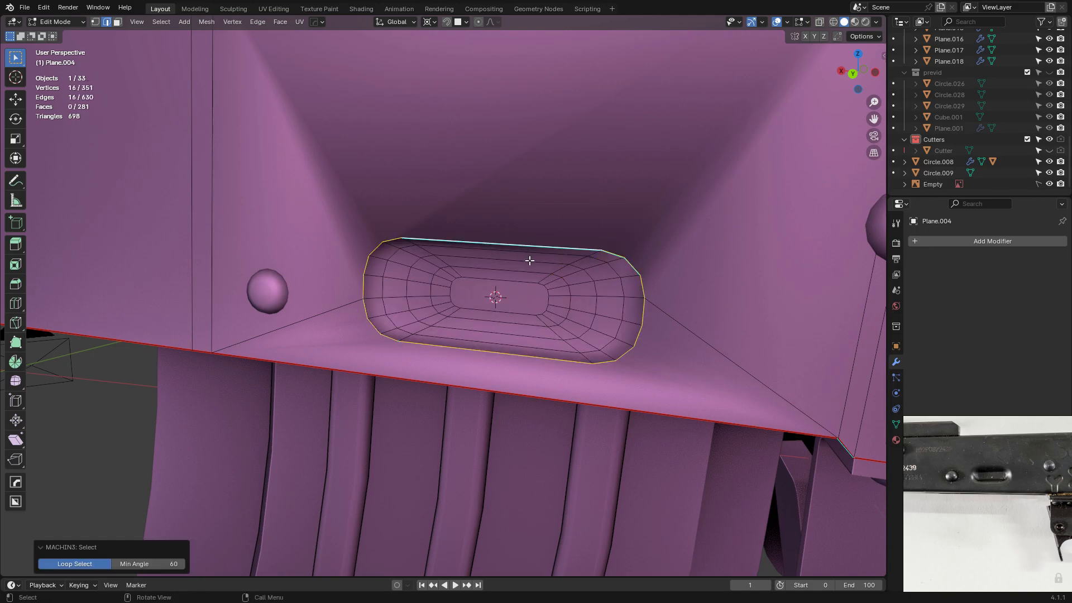
right_click(514, 270)
left_click(514, 259)
key("Tab")
scroll(517, 280, "down", 8)
left_click(567, 407)
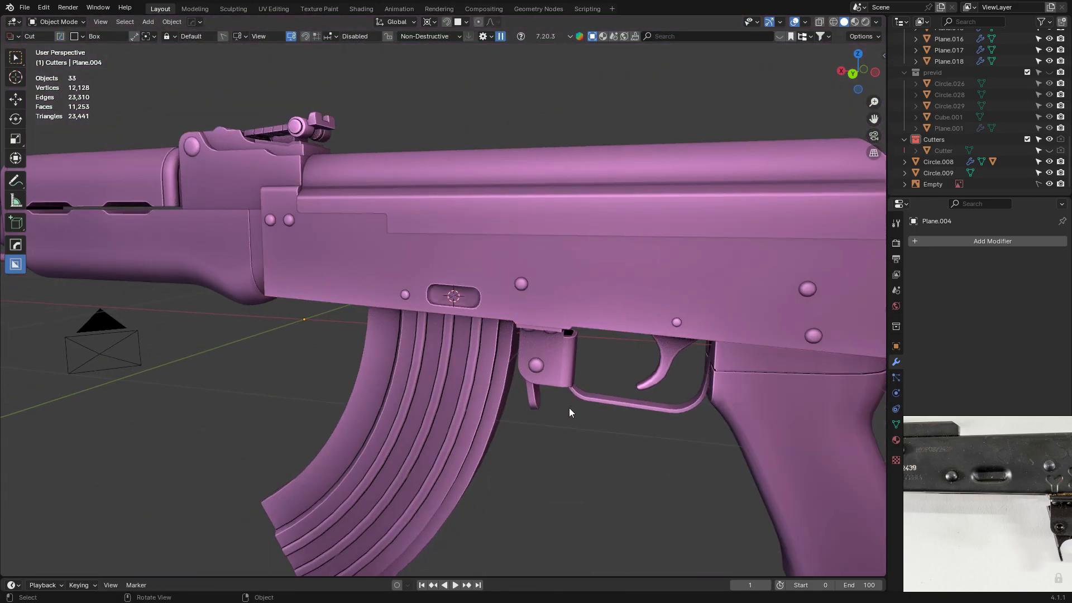
Slide the new indentation's narrow rim loop fully onto its neighbour (factor 1) and merge all the receiver's vertices by distance.
scroll(558, 369, "up", 14)
key("Tab")
middle_click_drag(440, 400, 430, 405)
left_click(379, 417, "alt")
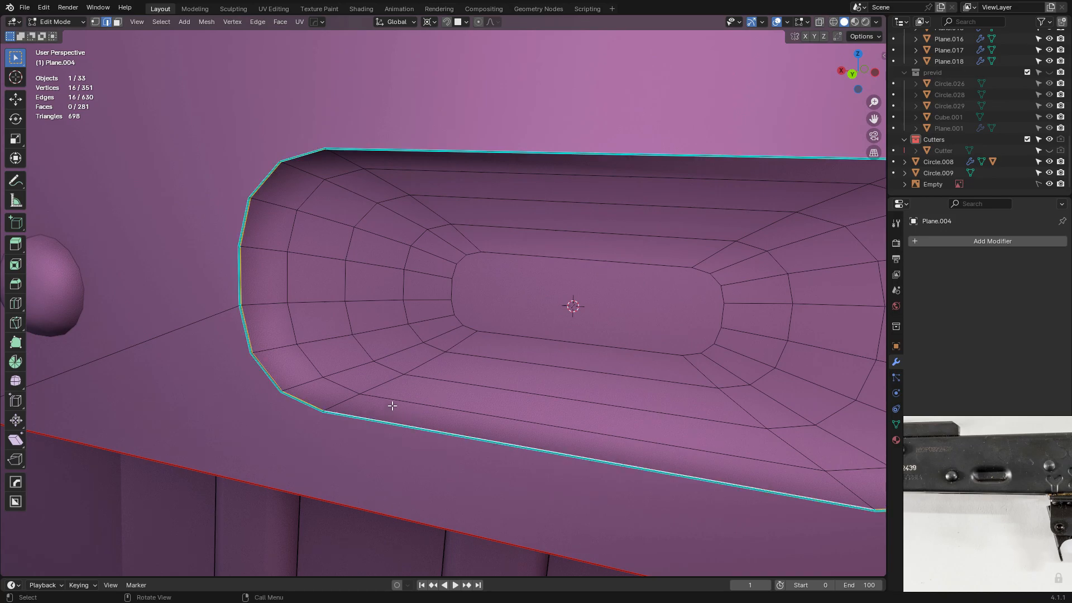
key("g")
key("g")
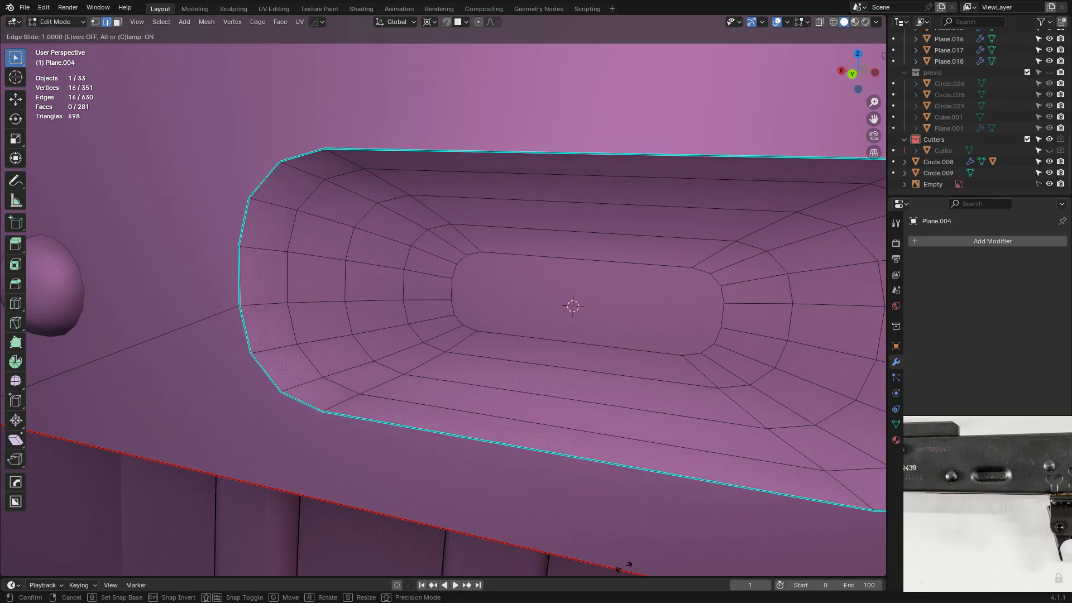
left_click(660, 531)
key("a")
key("m")
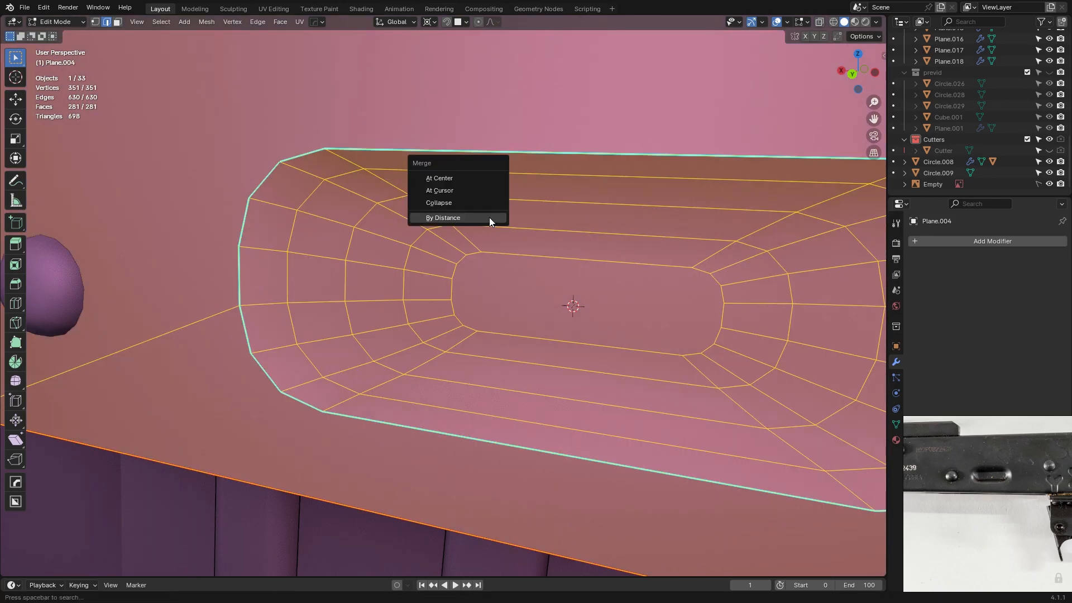
left_click(443, 218)
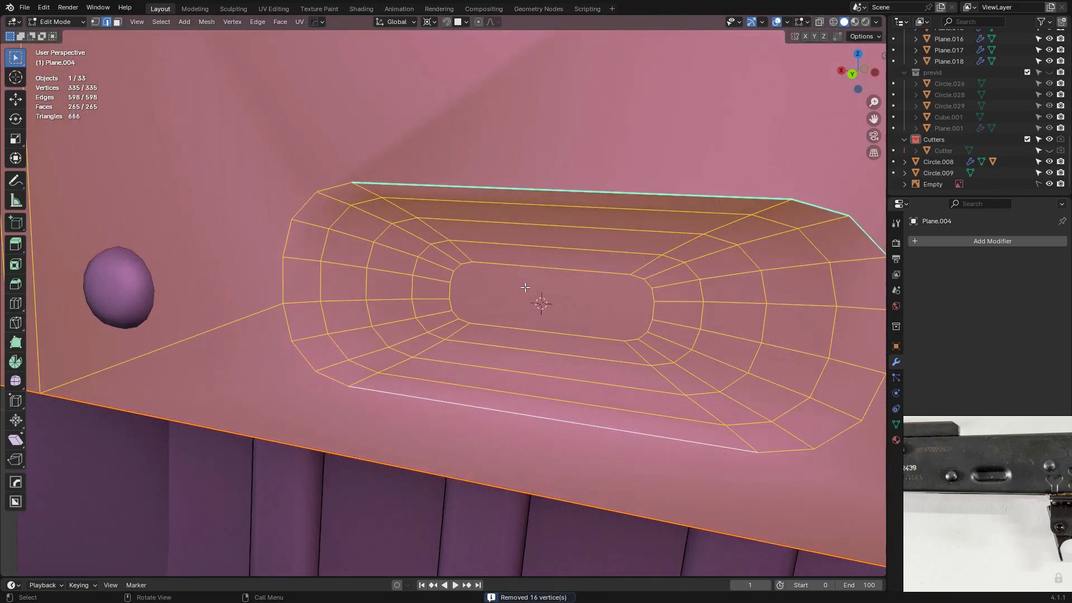
Mark the merged outer rim loop of the opposite-side indentation as sharp again.
left_click(321, 174, "alt")
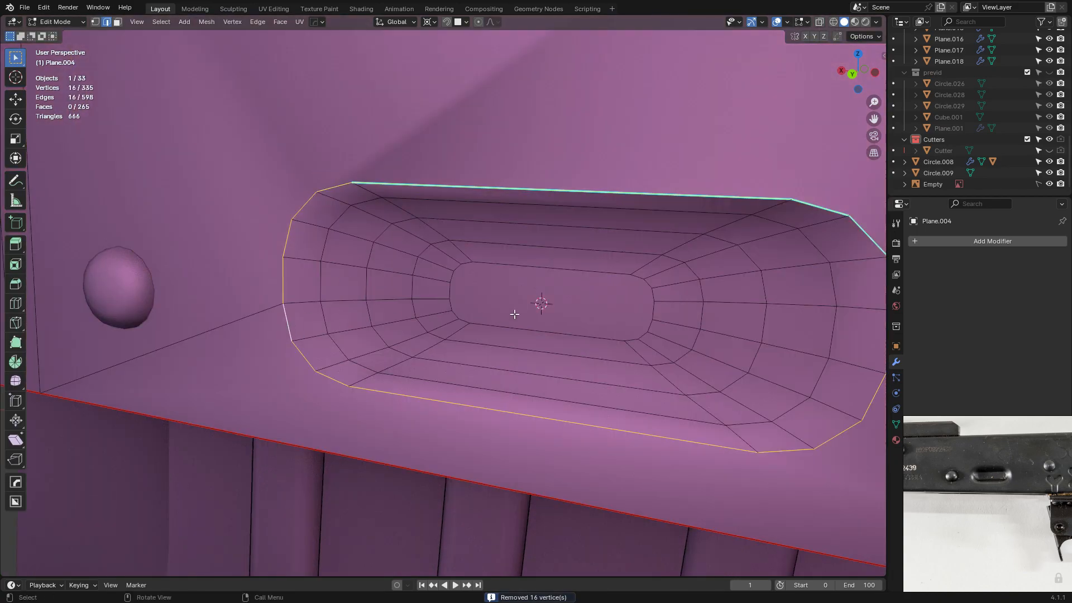
middle_click_drag(810, 333, 570, 293, "shift")
right_click(570, 293)
left_click(568, 290)
key("Tab")
key("alt+a")
scroll(626, 423, "down", 9)
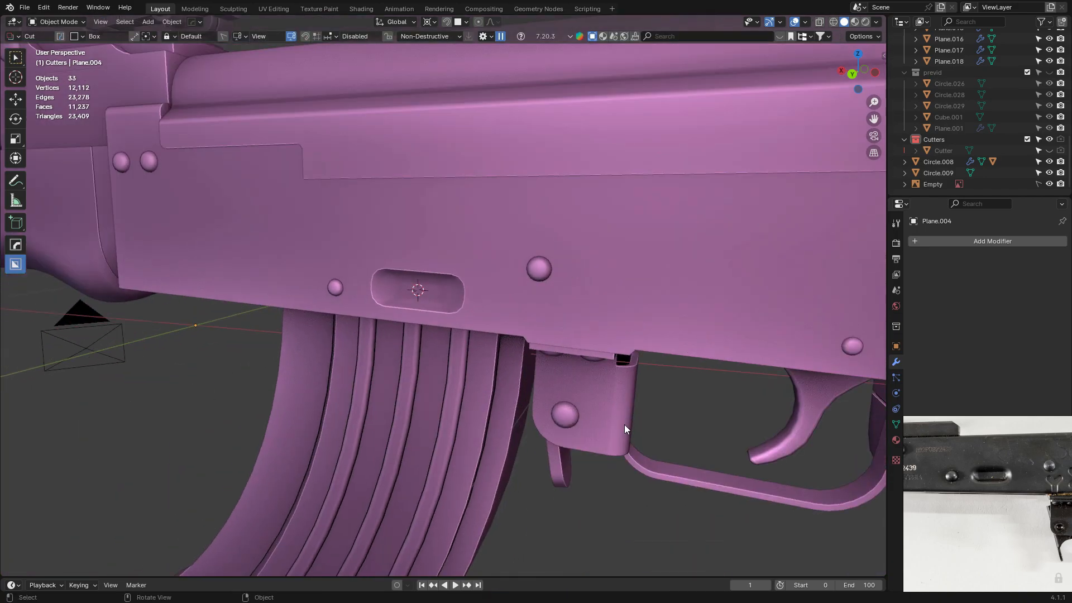
Examine the original side's indentation and its sharp rim loop against the rest of the receiver.
middle_click_drag(625, 424, 565, 357)
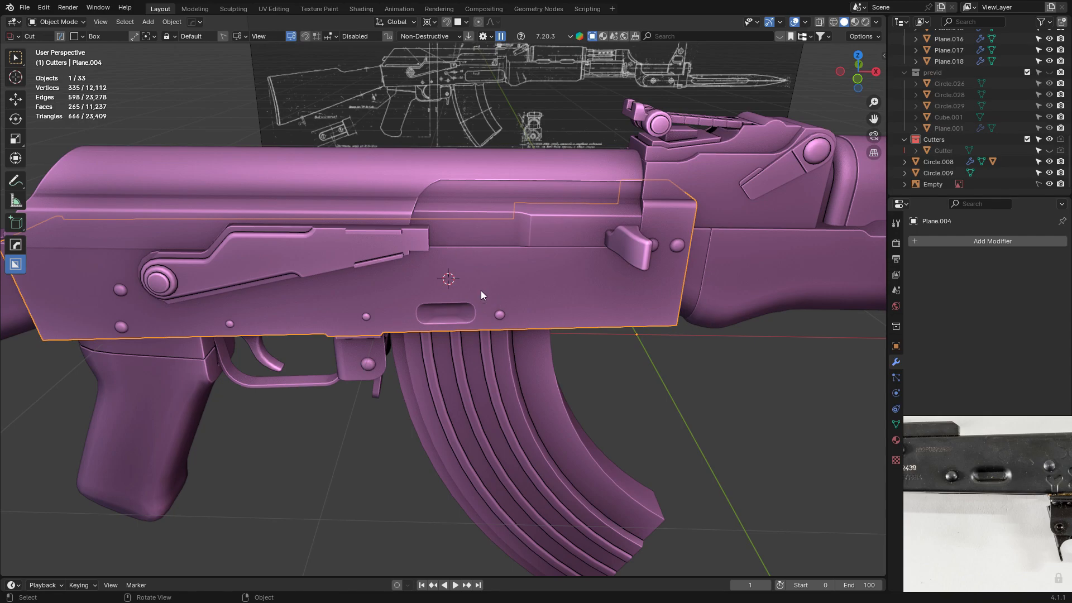
middle_click_drag(495, 286, 518, 271)
scroll(518, 272, "up", 4)
key("Tab")
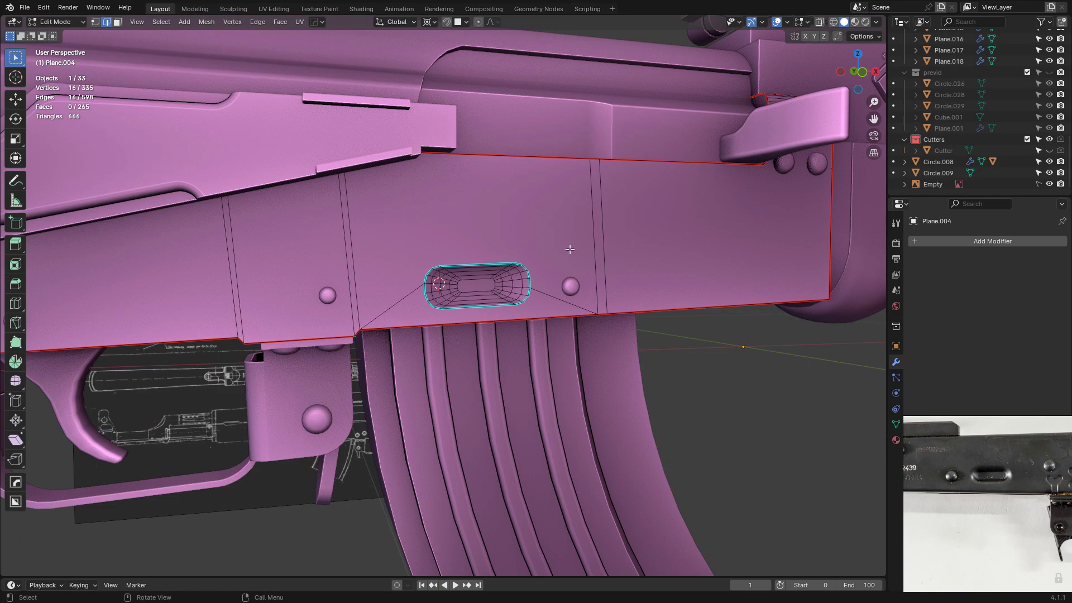
double_click(514, 262, "alt")
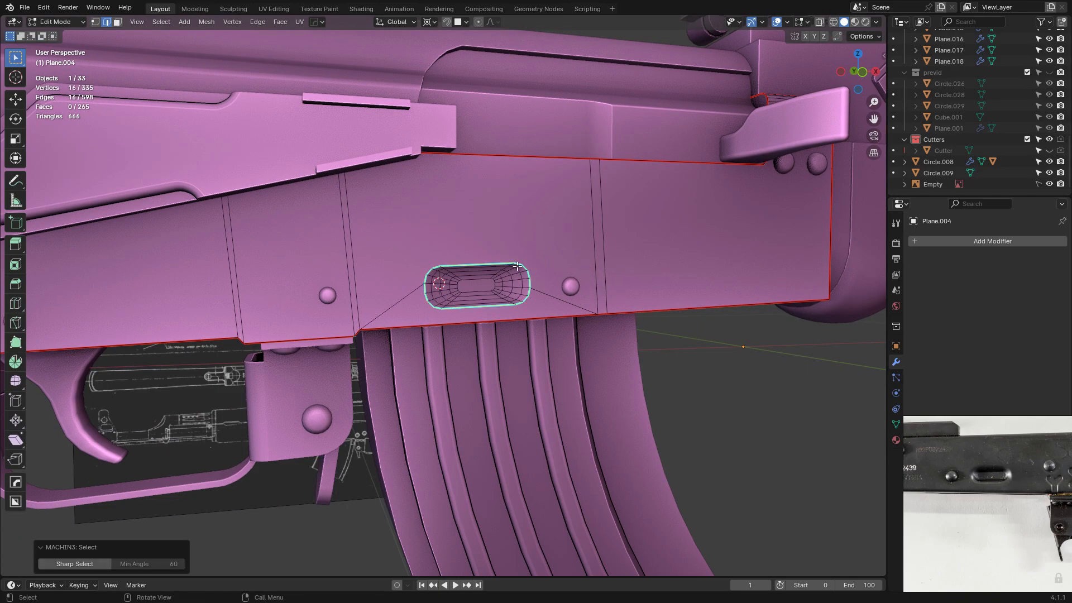
scroll(543, 260, "down", 8)
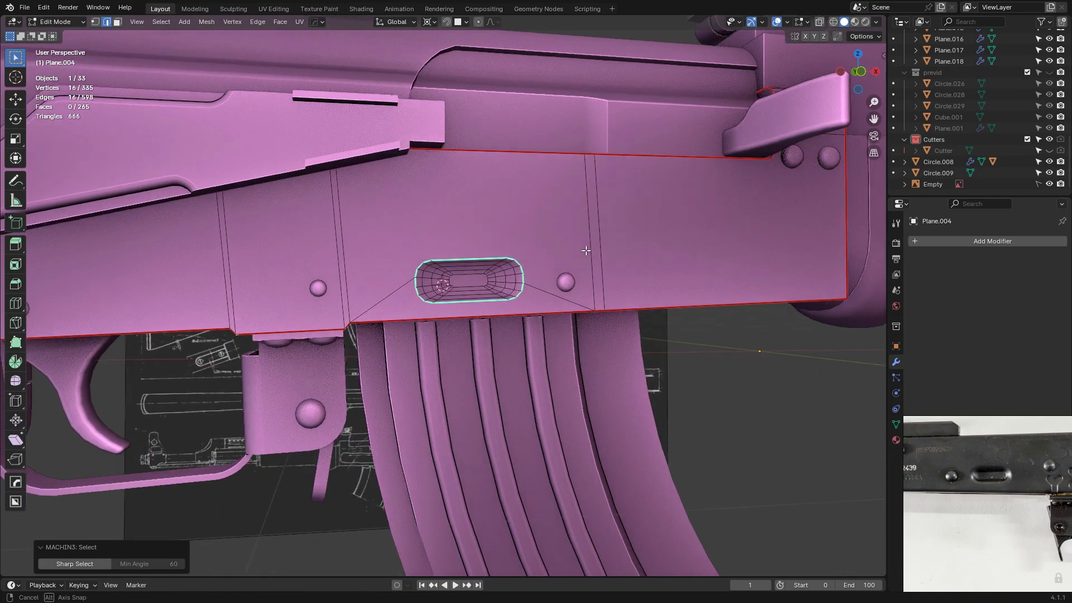
key("Tab")
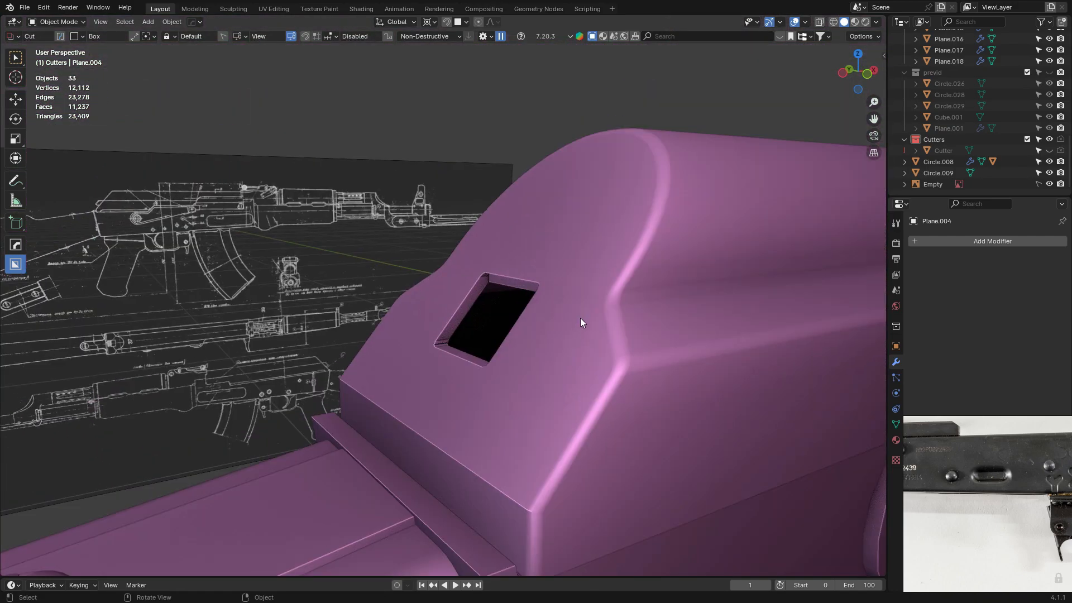
Snap the 3D cursor to the centre of the upper receiver's rear rectangular opening, using its selected rim loop.
left_click(572, 322)
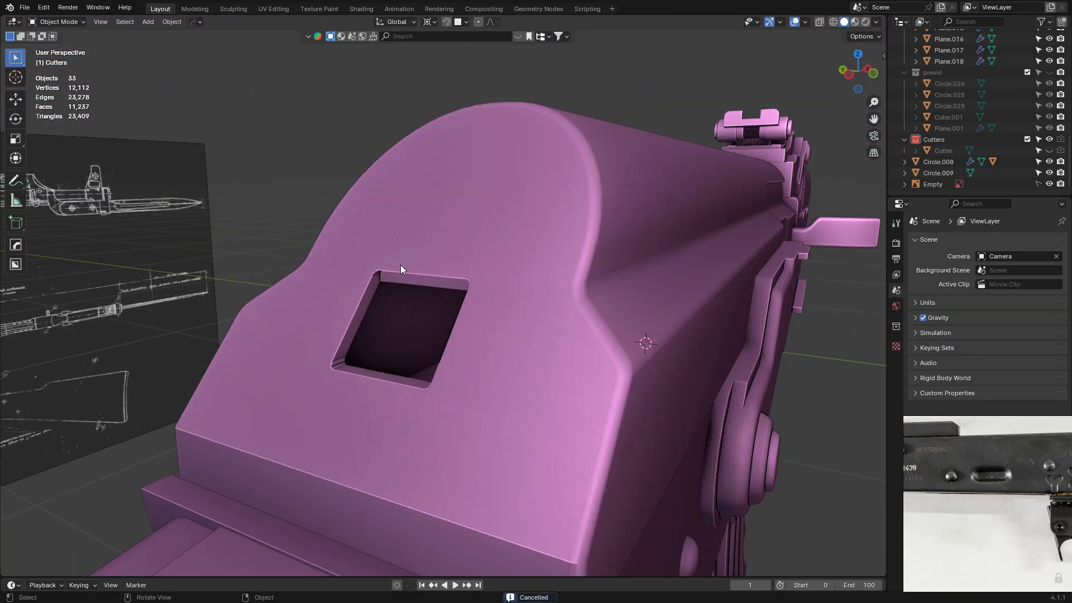
left_click(401, 266)
key("Tab")
left_click(418, 272, "alt")
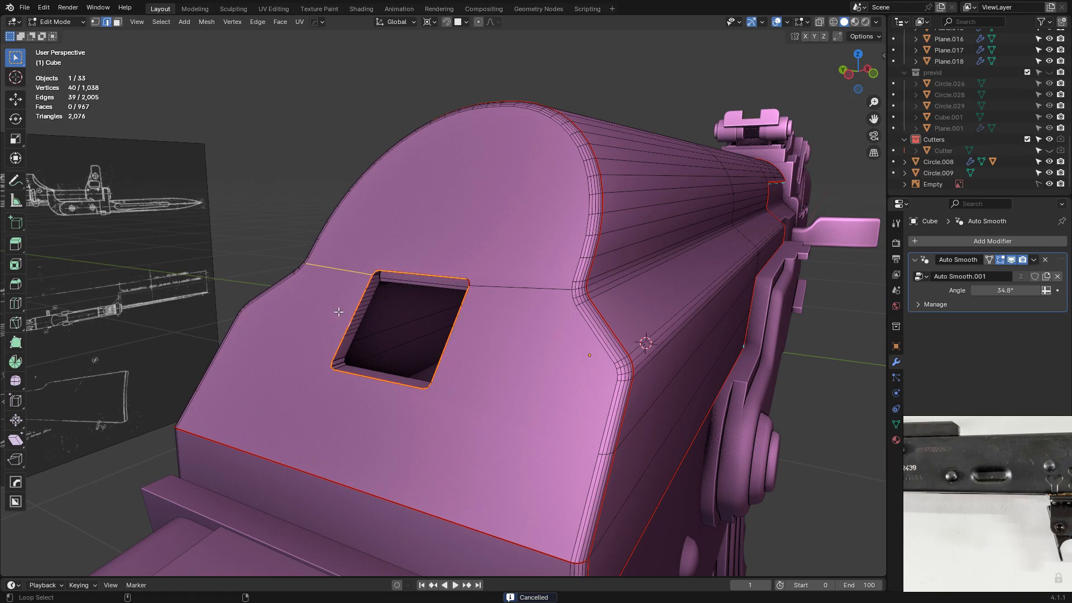
left_click(355, 311, "alt+shift")
scroll(402, 311, "up", 1)
key("shift+s")
left_click(428, 380)
key("Tab")
scroll(414, 262, "down", 3)
left_click(439, 156)
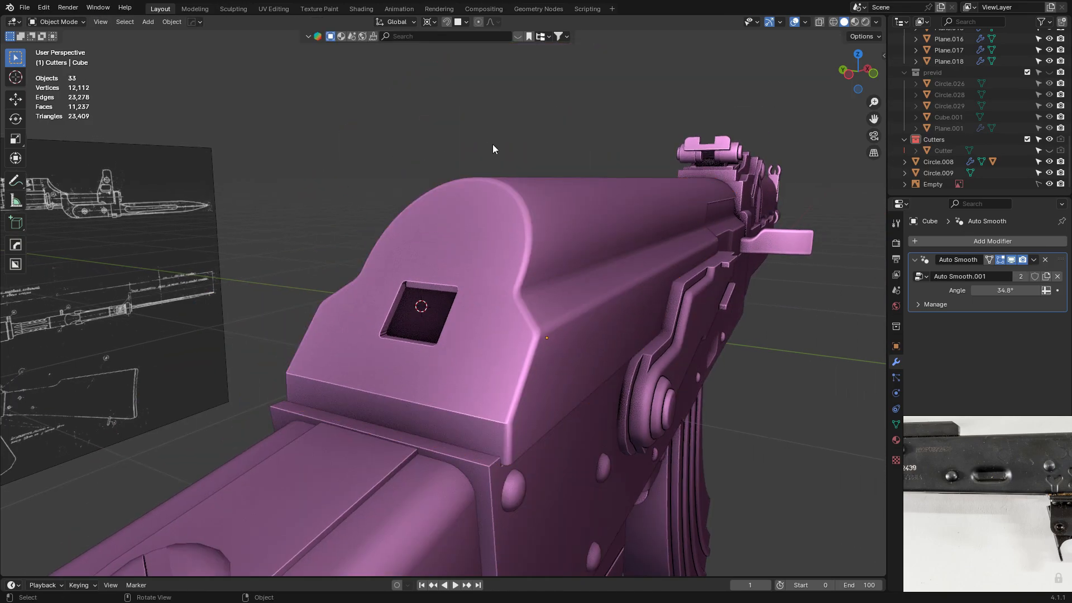
Add a cube at the 3D cursor and scale it to about 0.095 of its size in the left view.
left_click(874, 73)
key("shift+a")
mouse_move(527, 85)
left_click(564, 88)
left_click(847, 73)
left_click(847, 73)
scroll(743, 139, "down", 10)
key("Tab")
key("s")
left_click(432, 265)
Scale the cube down again by about 0.597 and 0.456 so it fits the height of the rear opening.
scroll(525, 249, "up", 4)
middle_click_drag(533, 247, 554, 301, "shift")
scroll(554, 302, "up", 3)
left_click(834, 21)
left_click(841, 72)
scroll(726, 168, "up", 4)
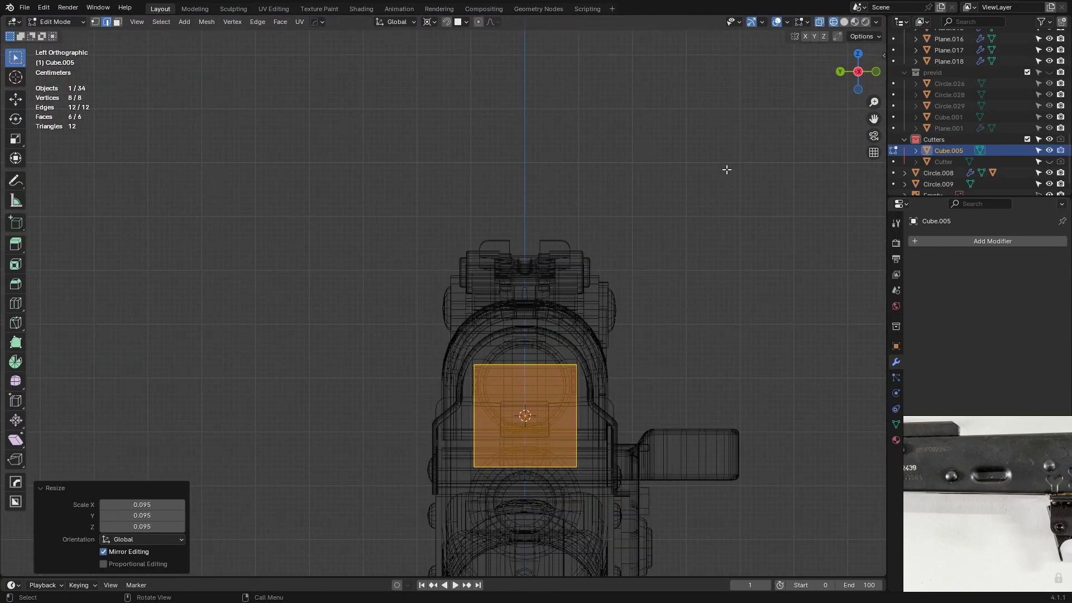
key("s")
left_click(640, 265)
left_click(844, 22)
scroll(648, 473, "up", 4)
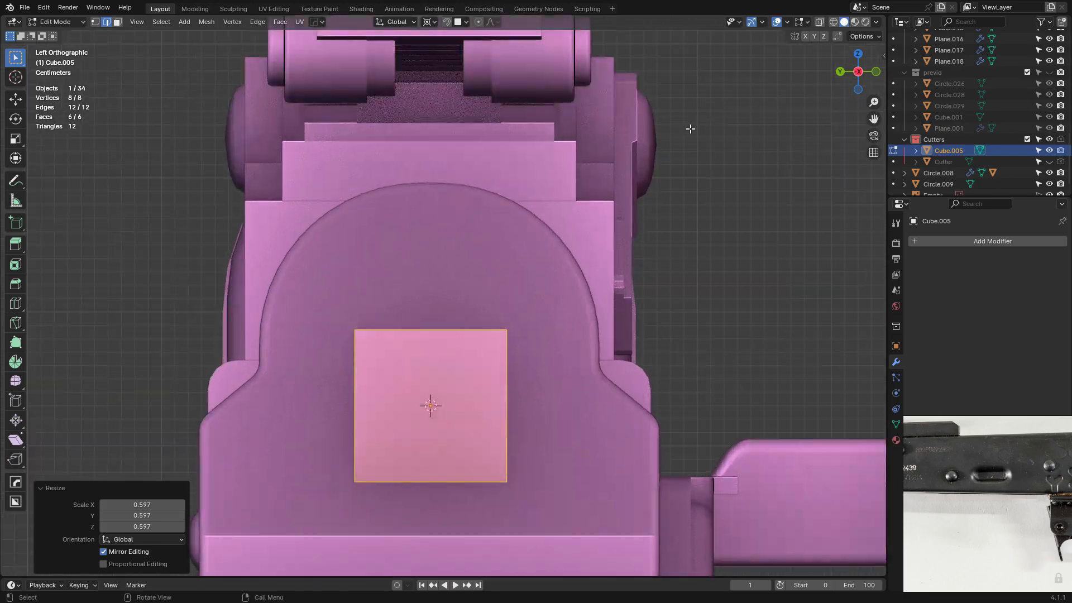
key("s")
left_click(563, 284)
Lower the cube's bottom vertices to the opening's lower edge and scale the whole cube by about 1.75 along Y.
middle_click_drag(563, 285, 567, 195, "shift")
scroll(726, 123, "up", 4)
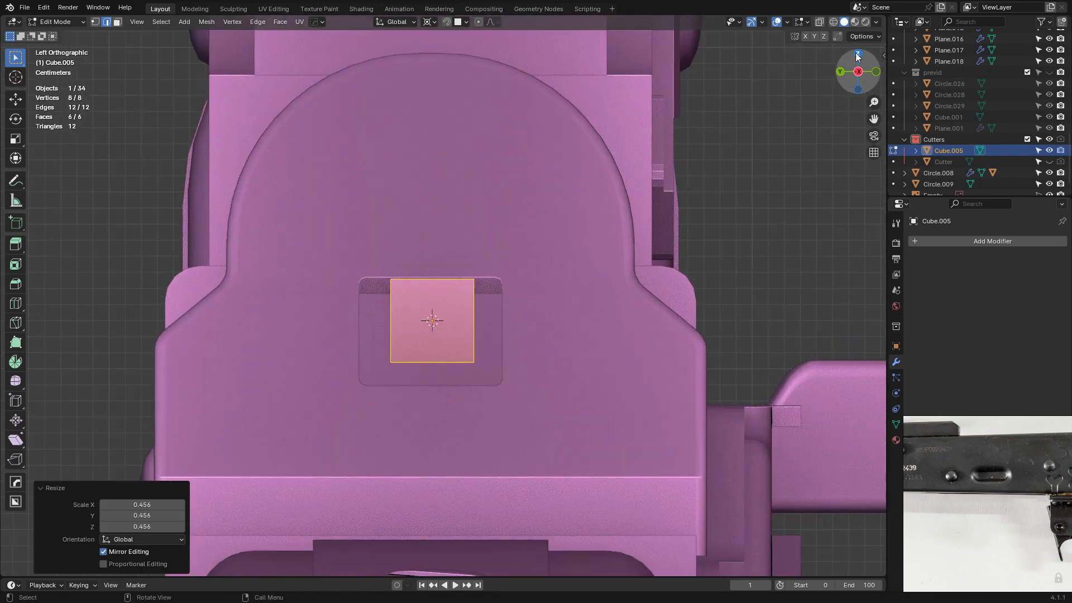
left_click(833, 23)
key("1")
left_click_drag(265, 366, 514, 430)
key("g")
key("z")
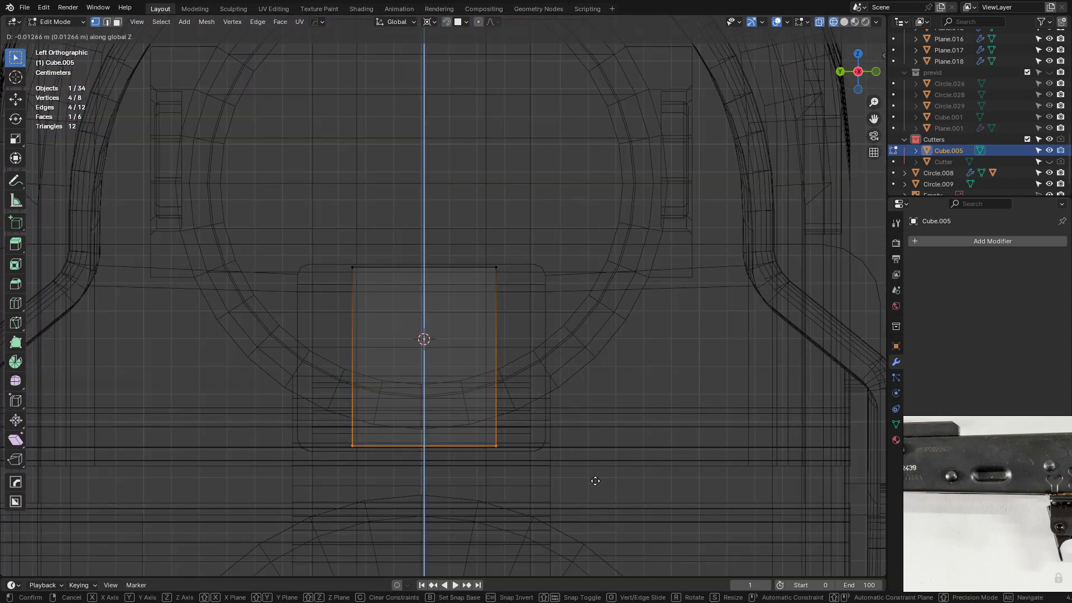
left_click(587, 510)
key("a")
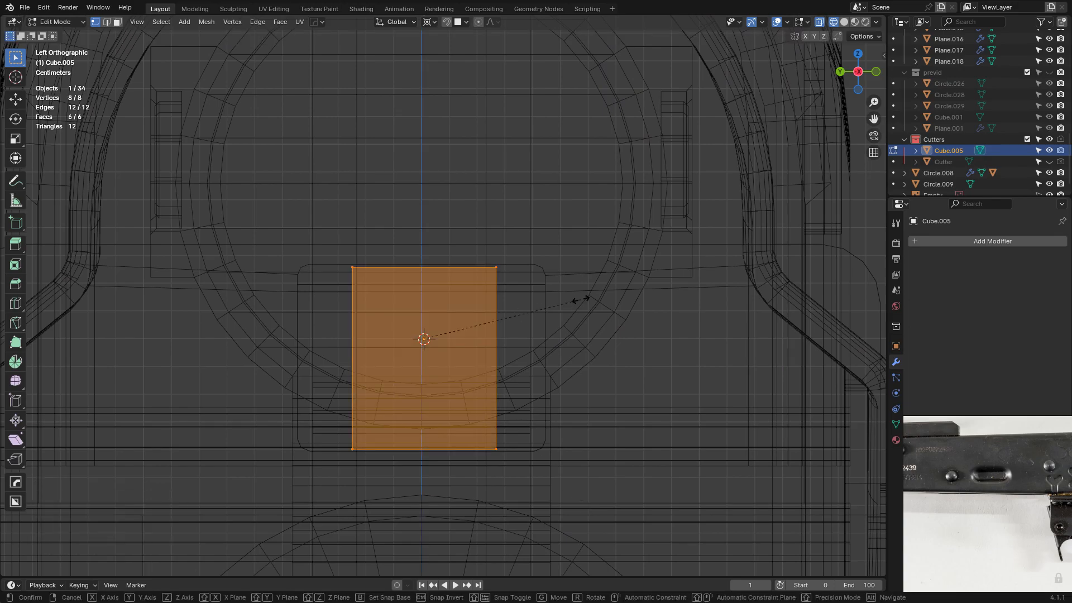
key("y")
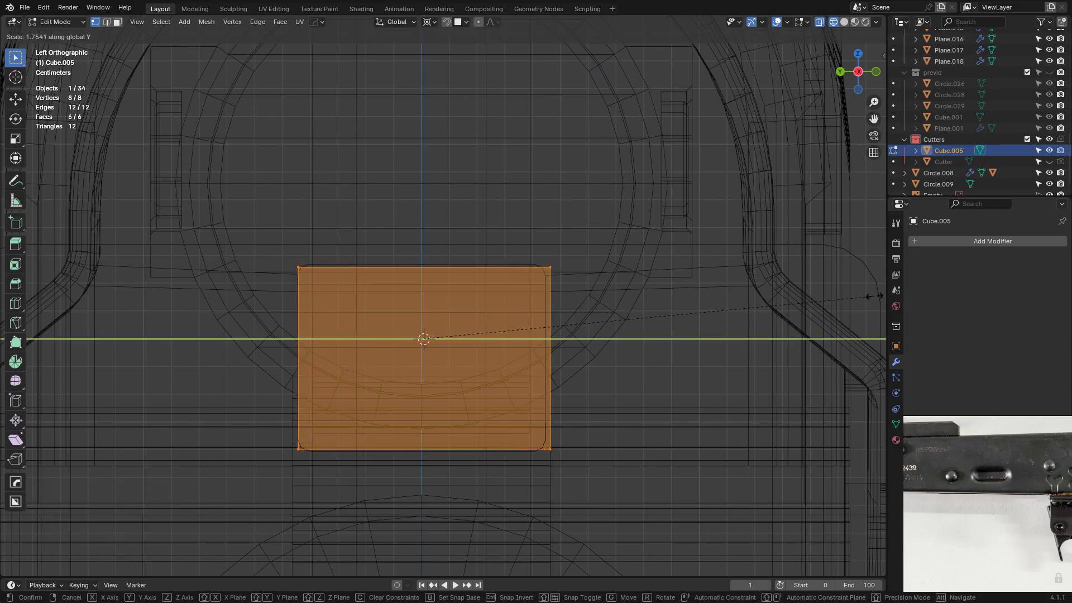
left_click(874, 297)
Add a horizontal loop cut to the block and move its lower outer face outward along X to the blueprint's outline.
left_click(386, 295)
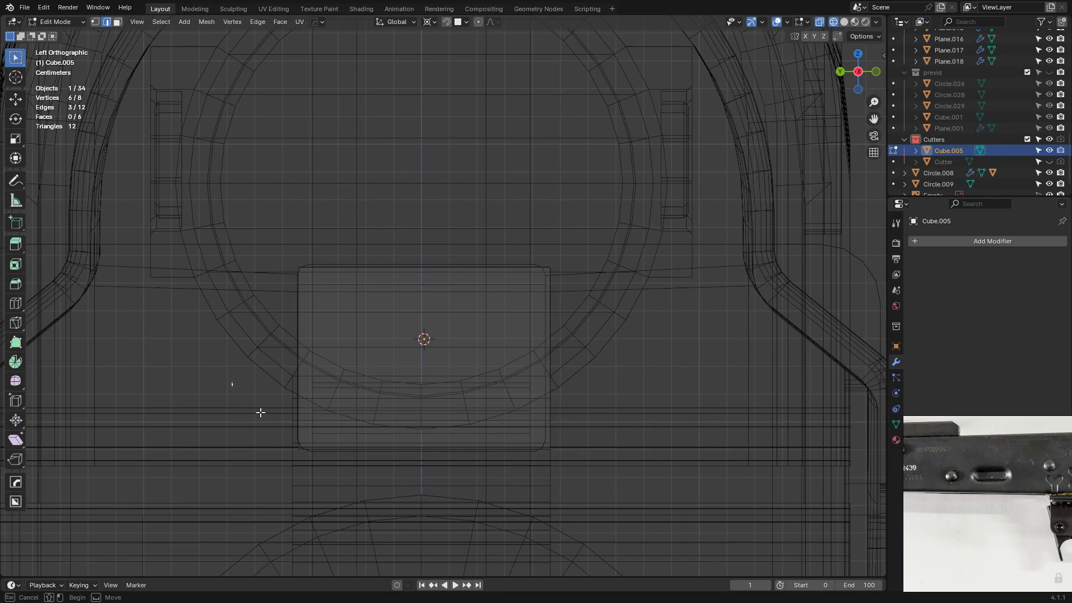
key("ctrl+r")
key("KP_1")
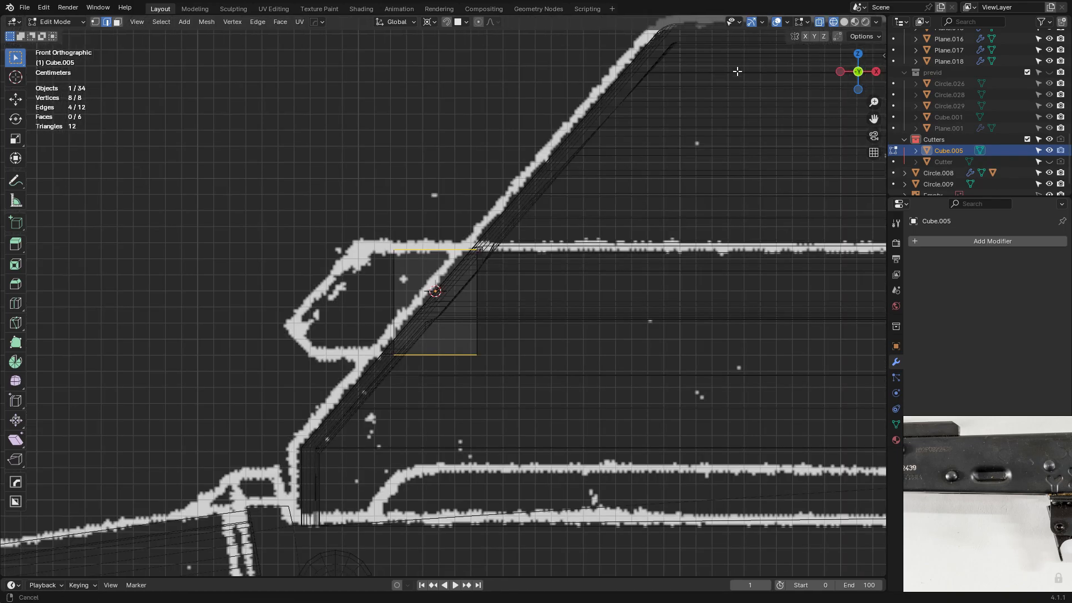
left_click(558, 316)
left_click(551, 341)
key("3")
key("g")
key("x")
left_click(305, 335)
Move the outer vertices of the block's middle loop -0.014472 m along X to form the protruding tip.
left_click_drag(329, 296, 379, 319)
key("g")
key("x")
left_click(344, 316)
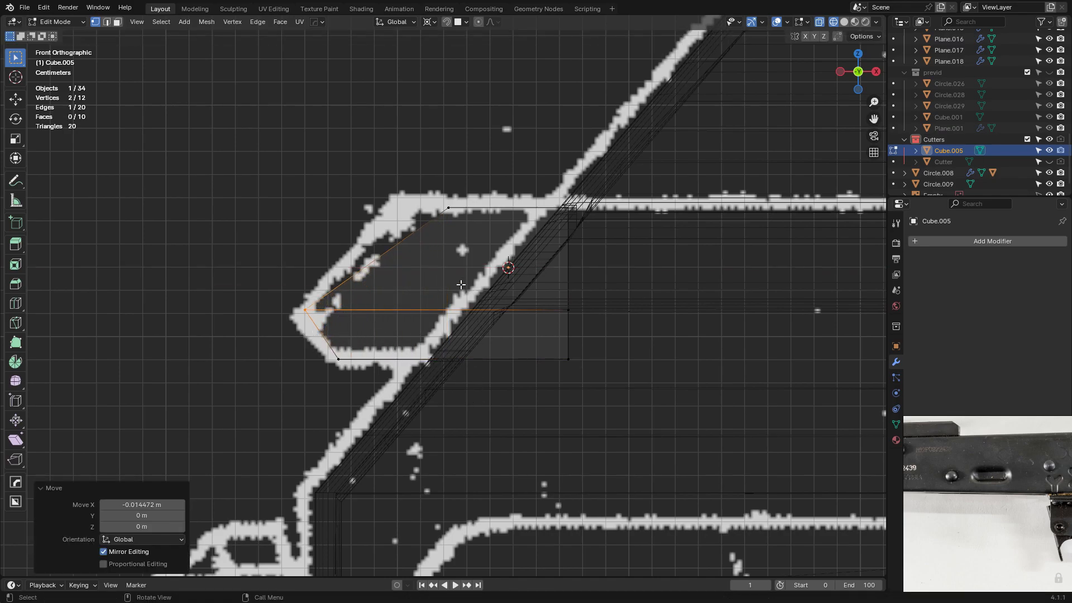
Bevel the outer edges of the shaped block in the rear opening.
left_click(844, 24)
middle_click_drag(631, 129, 739, 115)
key("2")
left_click(407, 273, "alt")
key("ctrl+b")
mouse_move(408, 273)
middle_mouse_down()
mouse_move(670, 282)
mouse_move(625, 299)
mouse_move(507, 286)
middle_mouse_up()
left_click(688, 278)
Divide the block's slanted face with parallel loop cuts and inset the nine strips individually by about 0.0023 m.
scroll(561, 302, "up", 7)
left_click(562, 302)
right_click(561, 301)
key("alt+a")
key("b")
left_click_drag(439, 350, 439, 351)
middle_click_drag(439, 351, 676, 330)
key("i")
key("i")
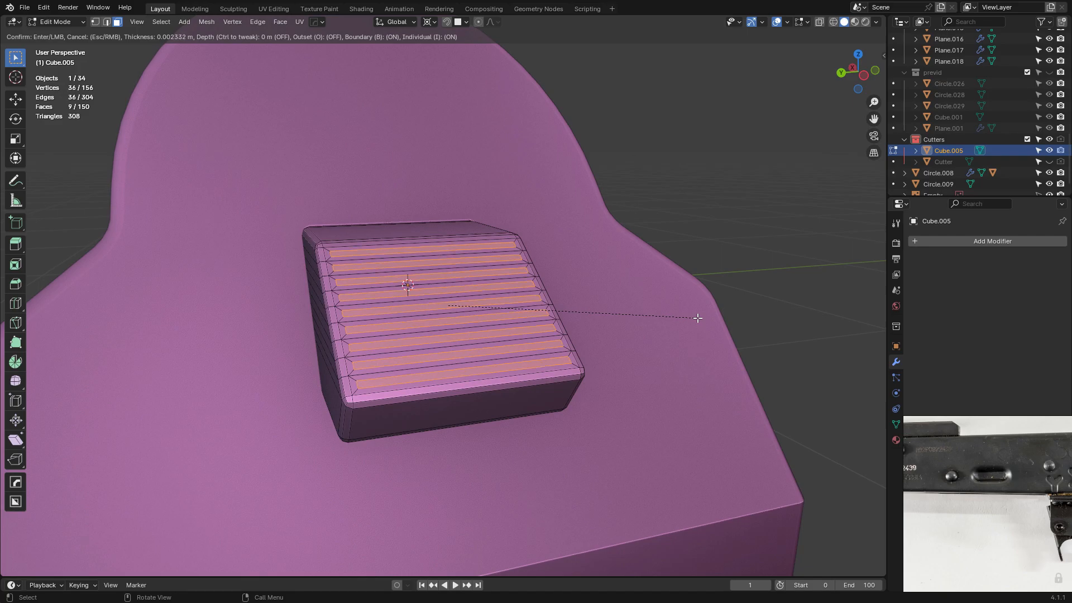
left_click(699, 317)
Extrude the inset strips on the block's slanted face to form its grip ribs.
key("alt+e")
left_click(694, 327)
left_click(696, 327)
key("Tab")
middle_click_drag(757, 296, 446, 299)
scroll(588, 303, "down", 6)
left_click(588, 303)
scroll(544, 296, "up", 5)
Bevel the rib edges with a width of about 0.0015 m and merge all the block's vertices by distance.
key("Tab")
scroll(670, 294, "up", 9)
key("ctrl+b")
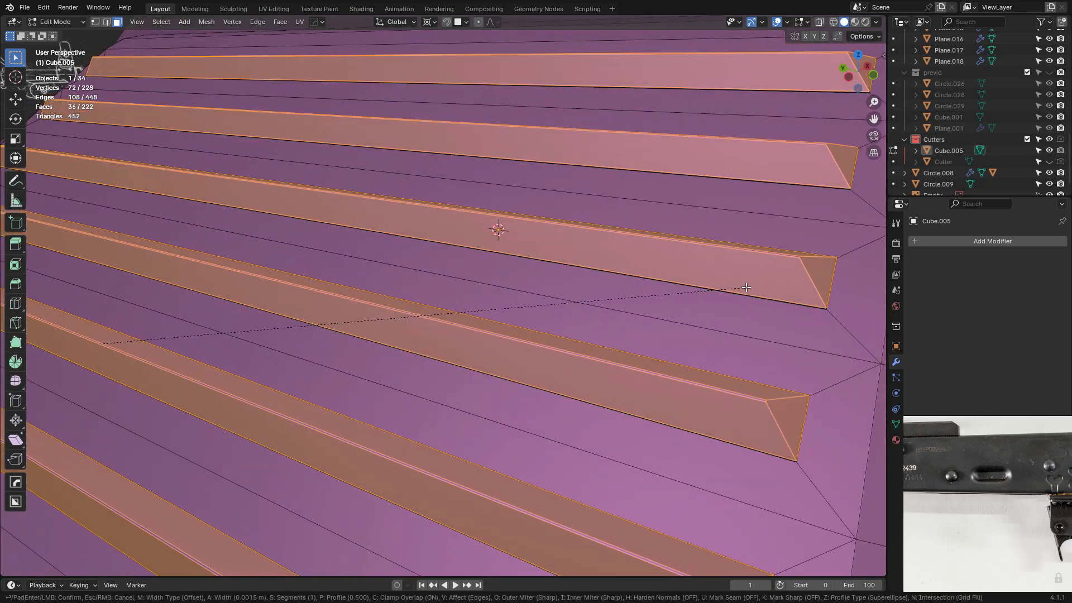
left_click(739, 290)
scroll(738, 289, "down", 8)
key("a")
key("m")
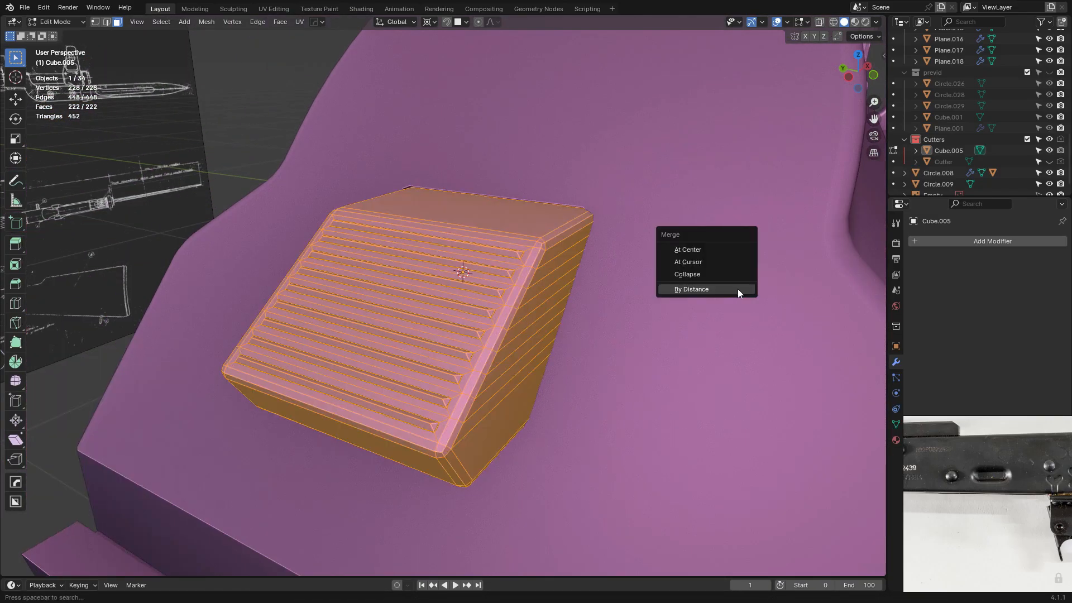
left_click(738, 289)
Examine the finished ribbed button on the rear of the receiver and its fit with the whole rifle.
key("Tab")
scroll(739, 290, "down", 4)
left_click(594, 260)
middle_click_drag(594, 260, 397, 262)
key("ctrl+z")
scroll(536, 282, "down", 4)
scroll(461, 300, "up", 5)
scroll(446, 274, "down", 2)
scroll(445, 274, "down", 5)
middle_click_drag(484, 289, 564, 304)
scroll(478, 284, "up", 2)
scroll(478, 284, "down", 2)
scroll(722, 300, "up", 5)
scroll(722, 299, "down", 6)
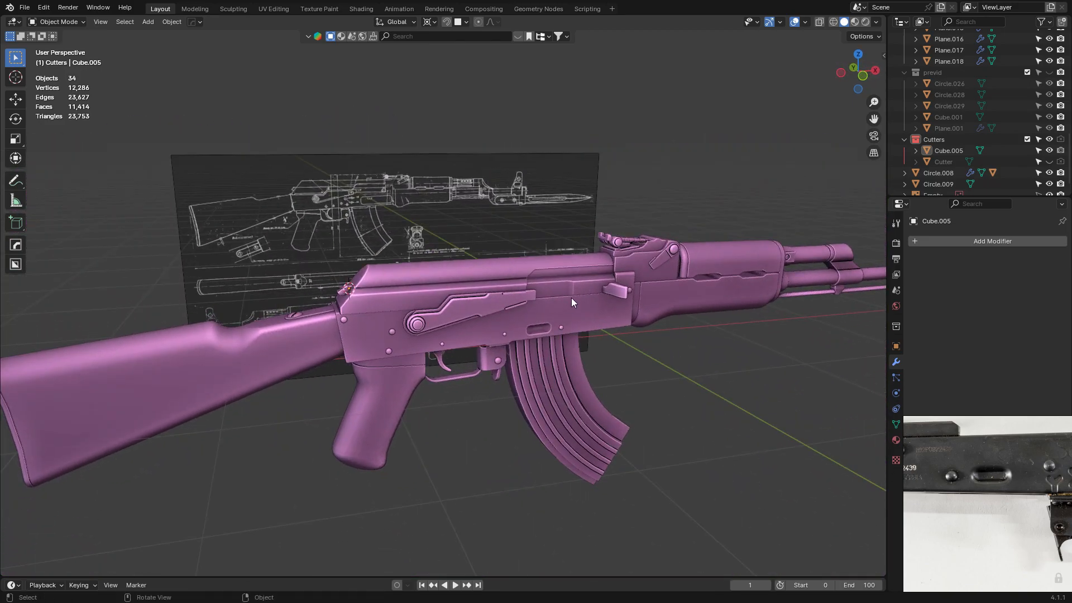
scroll(572, 303, "down", 1)
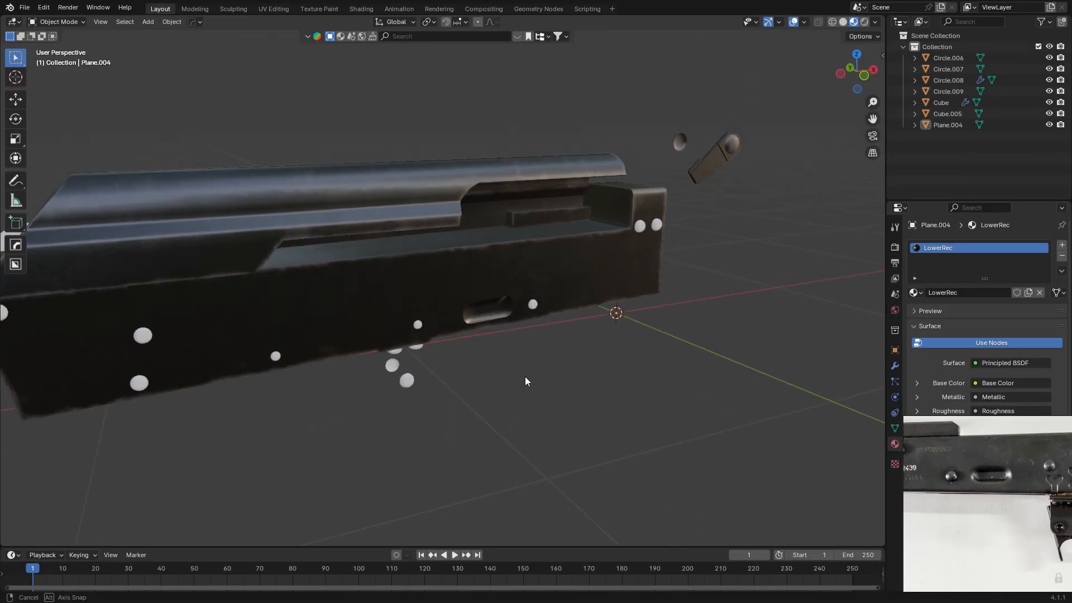
Examine the textured receiver from several angles, including the oval indentation's shading and its mesh edges.
middle_click_drag(525, 377, 489, 373)
middle_click_drag(325, 169, 339, 189)
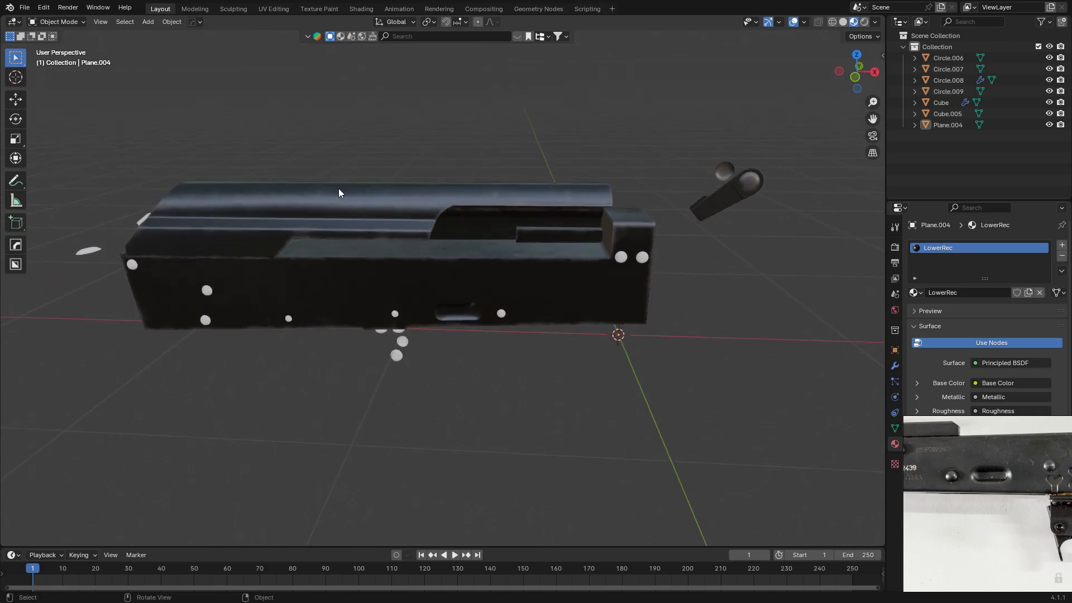
scroll(386, 235, "up", 5)
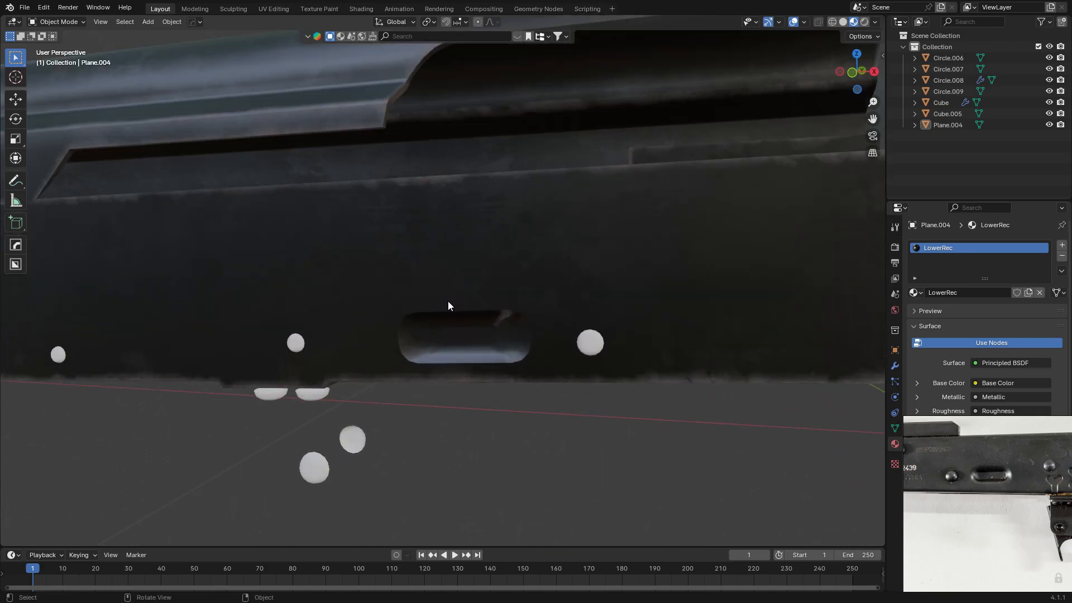
middle_click_drag(448, 300, 310, 98)
scroll(469, 384, "up", 5)
left_click(480, 364)
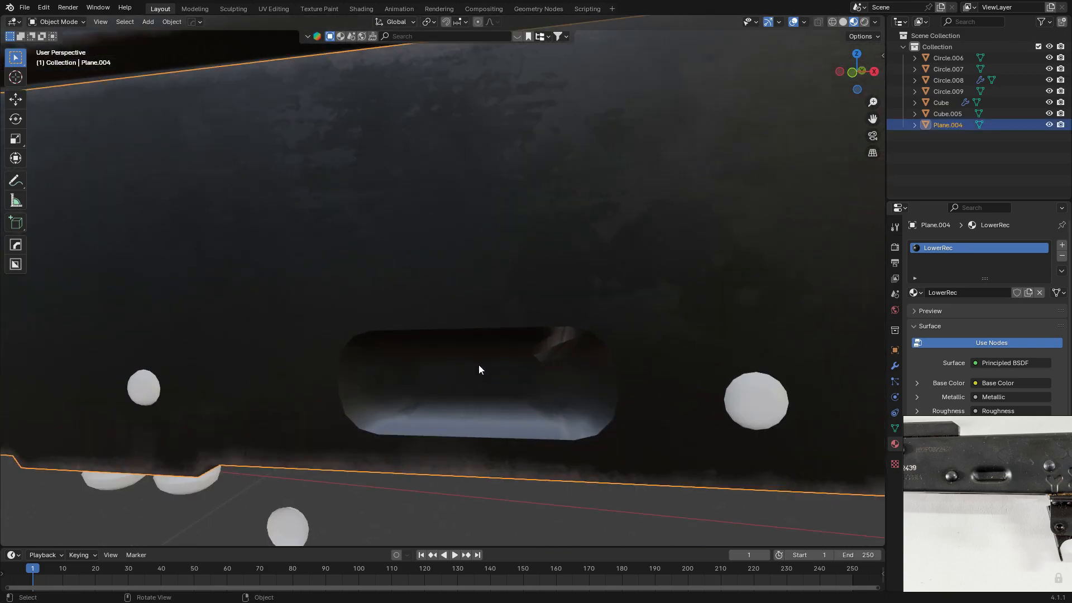
key("Tab")
key("Tab")
left_click(482, 482)
scroll(480, 486, "down", 4)
middle_click_drag(479, 487, 451, 497)
scroll(453, 491, "down", 2)
scroll(447, 435, "up", 4)
key("Tab")
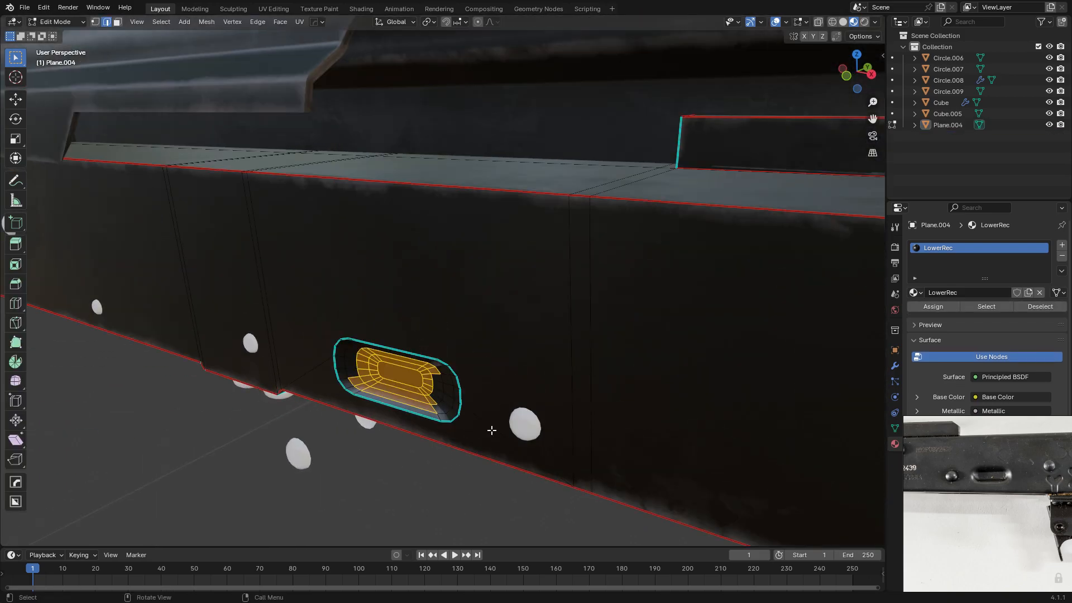
key("Tab")
scroll(438, 424, "down", 4)
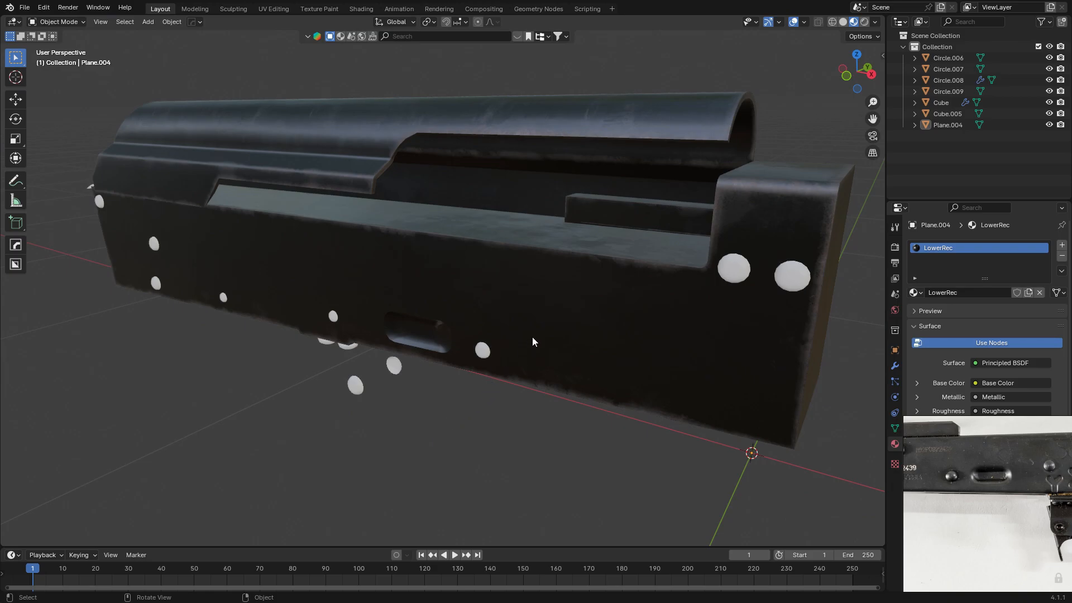
Remove the LowerRec, UpperRec and Bolts material slots from the lower receiver, upper receiver, small lever and its neighbouring round part.
left_click(682, 324)
left_click(1062, 256)
left_click(601, 133)
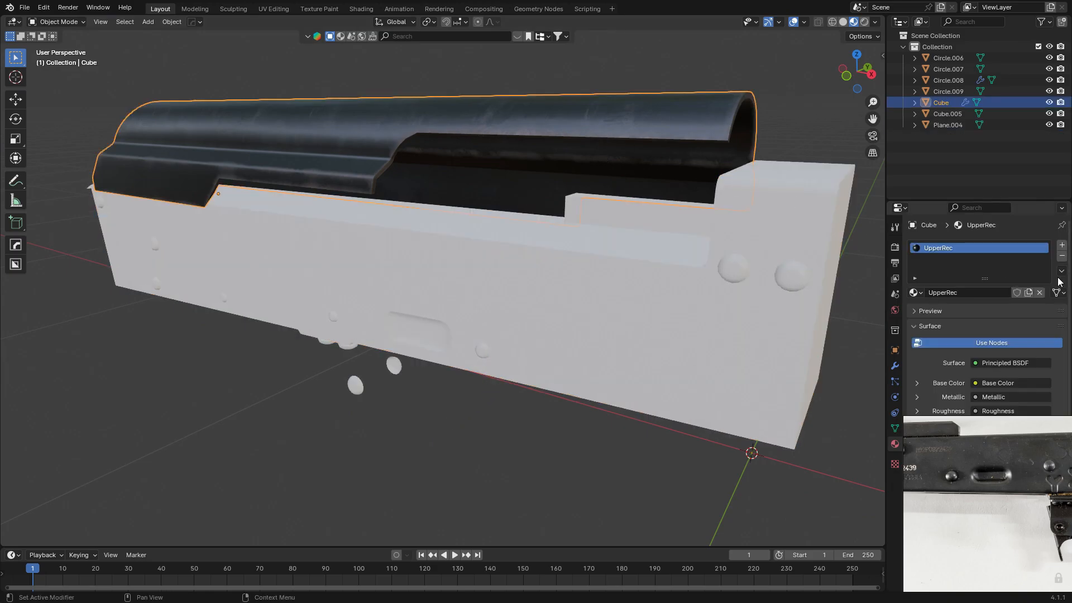
left_click(1062, 256)
middle_click_drag(732, 204, 665, 216)
left_click(665, 215)
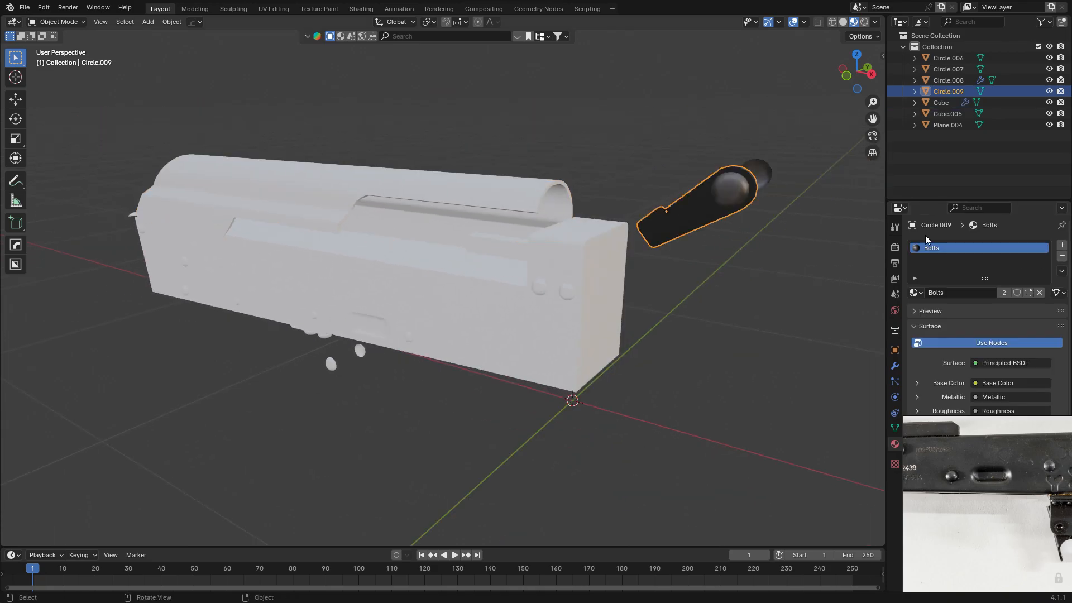
left_click(1062, 256)
left_click(767, 177)
left_click(1062, 255)
Mark the rim loop of the lower receiver's oval indentation as a UV seam.
middle_click_drag(659, 194, 706, 204)
scroll(632, 294, "up", 3)
left_click(633, 294)
key("Tab")
scroll(620, 313, "up", 5)
middle_click_drag(614, 319, 545, 299, "shift")
left_click(566, 337)
left_click(566, 337, "alt")
right_click(565, 338)
left_click(550, 454)
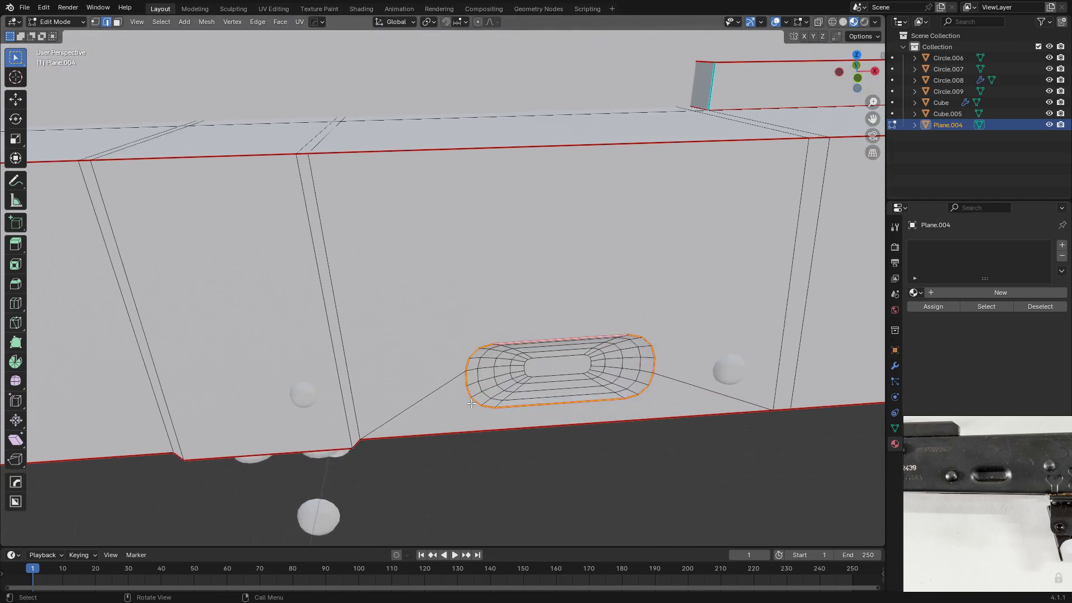
Mark the rim loop around the upper receiver's rear opening as a UV seam.
key("alt+a")
middle_click_drag(493, 417, 614, 342)
left_click(369, 296, "alt")
right_click(370, 296)
left_click(369, 296)
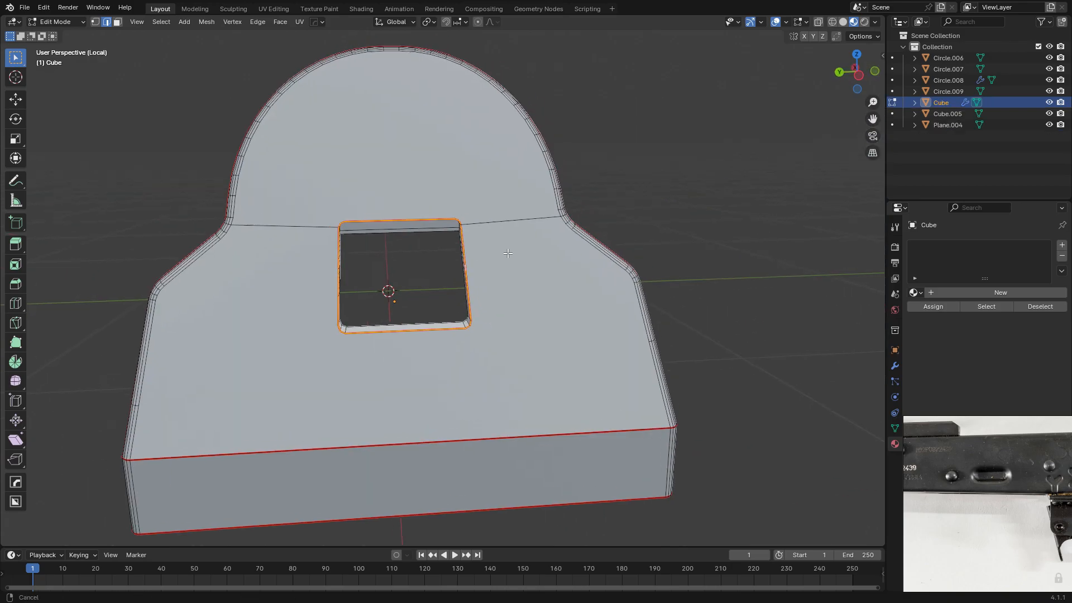
middle_click_drag(508, 253, 503, 258)
scroll(467, 346, "up", 4)
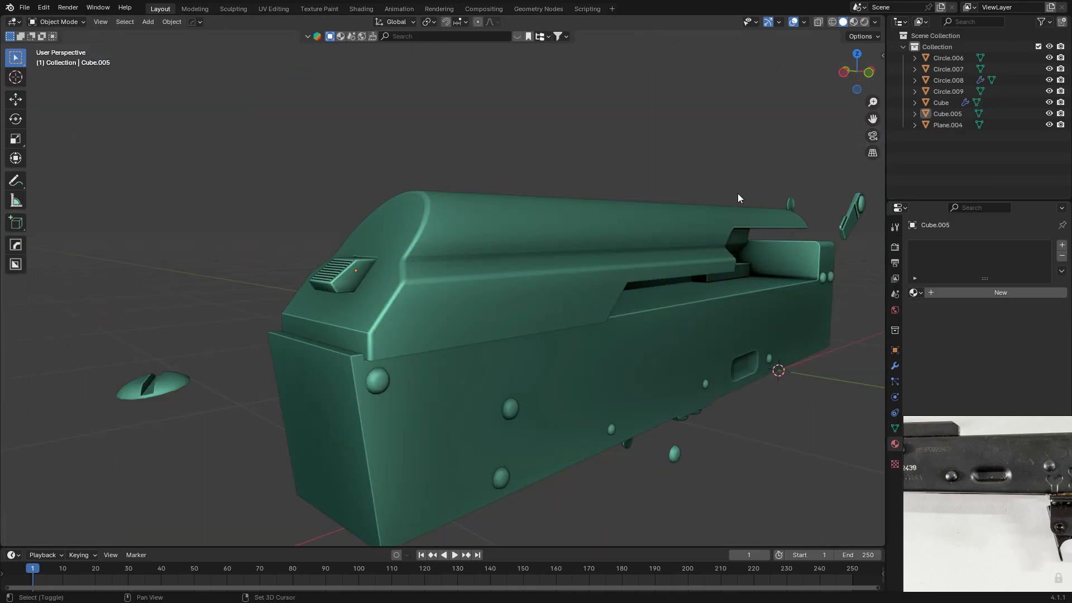
UV-unwrap the entire lower receiver mesh.
left_click(601, 296)
key("Tab")
middle_click_drag(601, 296, 614, 237)
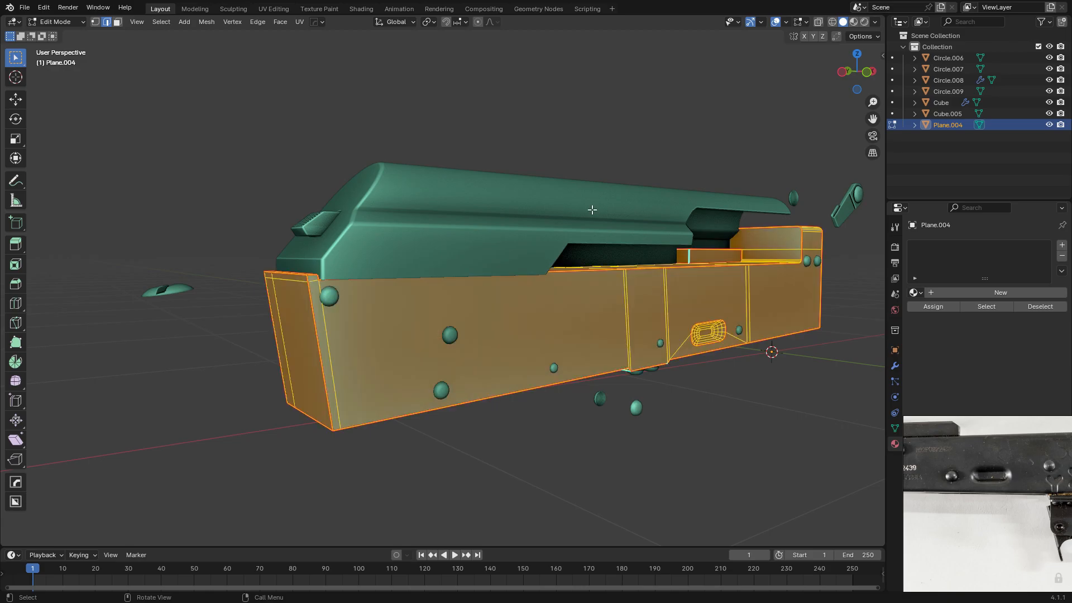
left_click(300, 22)
left_click(307, 36)
key("Tab")
UV-unwrap the entire upper receiver mesh.
left_click(449, 212)
key("Tab")
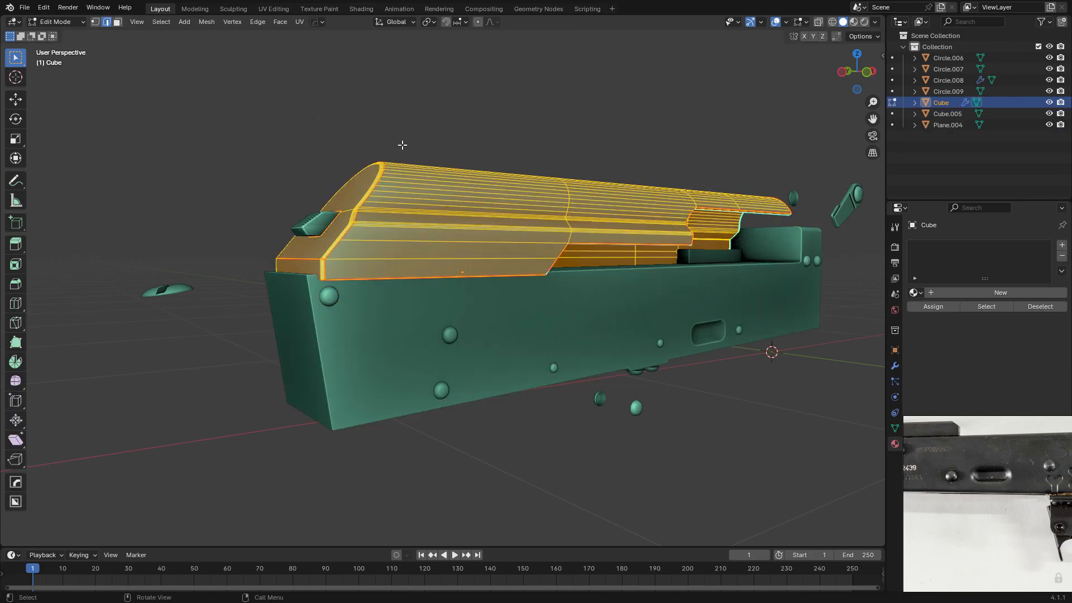
left_click(300, 21)
left_click(307, 37)
key("Tab")
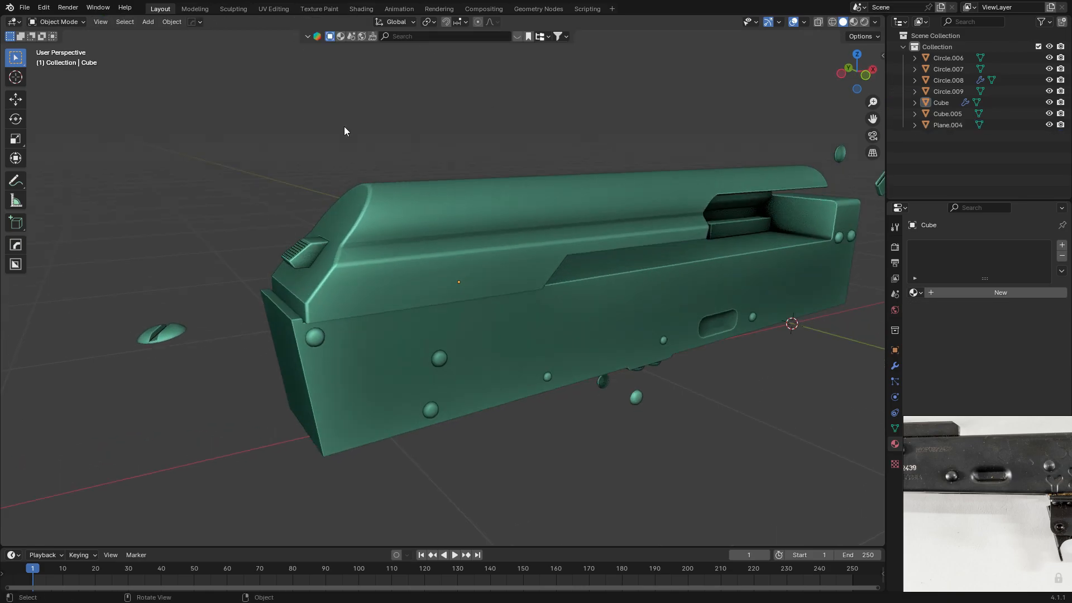
Join the separate round bolts into one object and unwrap it with Smart UV Project.
middle_click_drag(432, 254, 494, 279)
middle_click_drag(589, 318, 605, 329)
middle_click_drag(686, 224, 711, 193)
key("g")
right_click(694, 228)
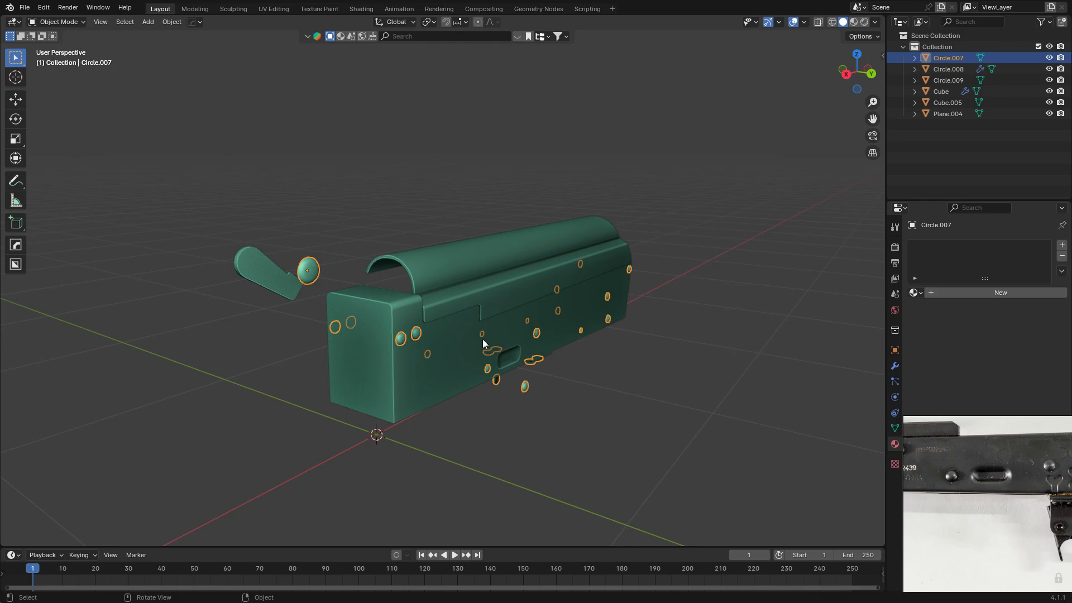
key("Tab")
left_click(299, 21)
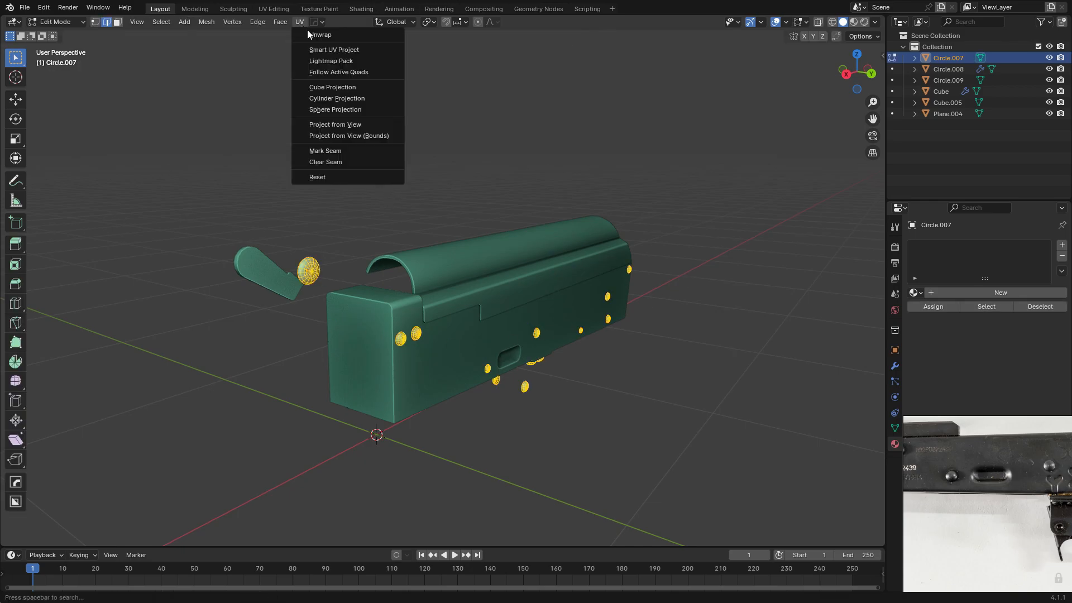
left_click(317, 49)
left_click(299, 148)
key("Tab")
Isolate the selector lever and mark its sharp outline and groove edges as UV seams.
middle_click_drag(311, 150, 550, 173)
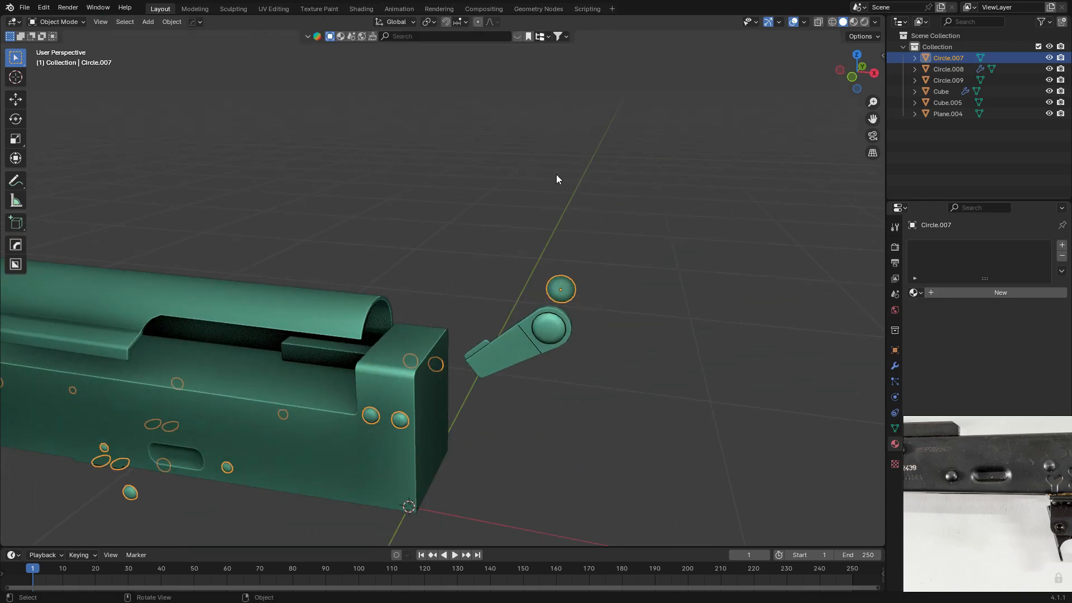
left_click(559, 341)
key("KP_Divide")
key("Tab")
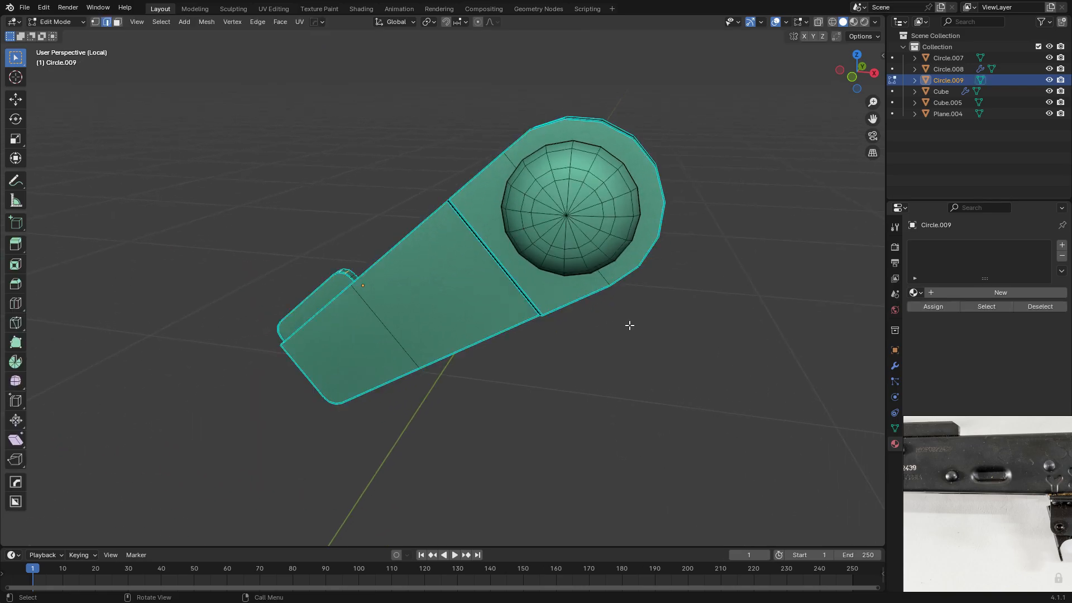
middle_click_drag(625, 321, 441, 279)
double_click(420, 249)
right_click(420, 249)
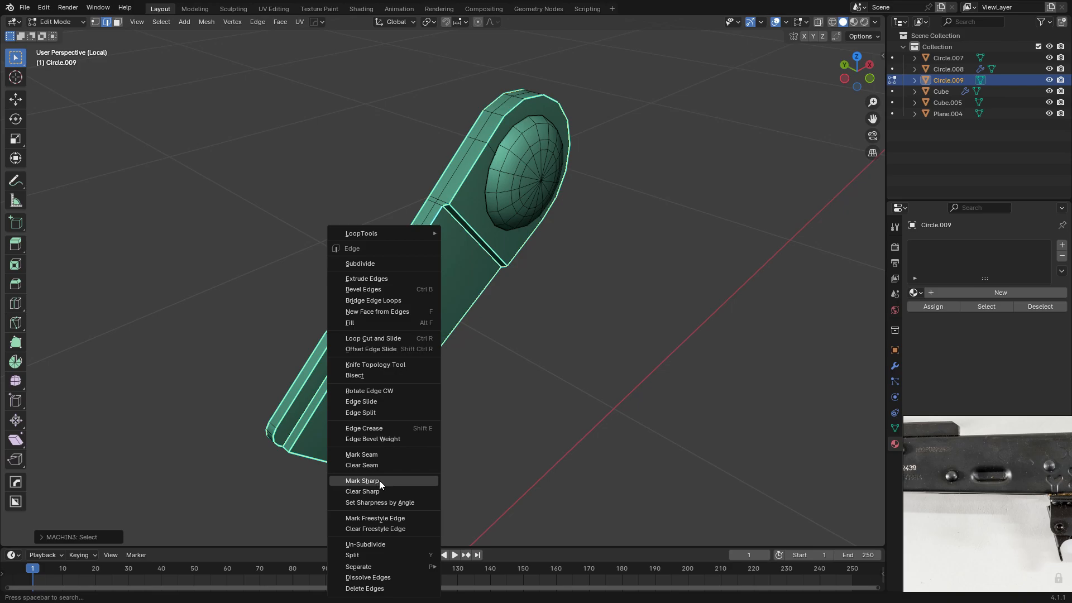
left_click(379, 453)
Mark the edge loop around the base of the lever's dome as a UV seam.
middle_click_drag(486, 407, 466, 357)
scroll(546, 316, "up", 5)
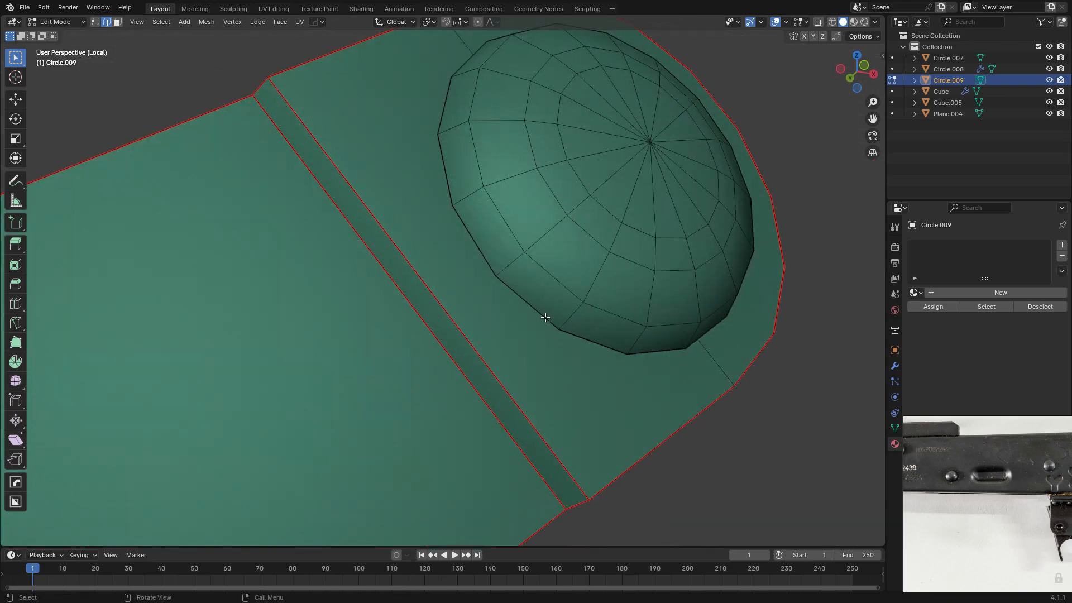
middle_click_drag(536, 311, 631, 311)
left_click(541, 93, "alt")
left_click(543, 100)
left_click(545, 101, "alt")
key("ctrl+e")
left_click(517, 236)
UV-unwrap the entire selector lever mesh.
scroll(517, 236, "down", 4)
middle_click_drag(517, 235, 395, 143)
scroll(503, 237, "down", 7)
scroll(503, 237, "up", 3)
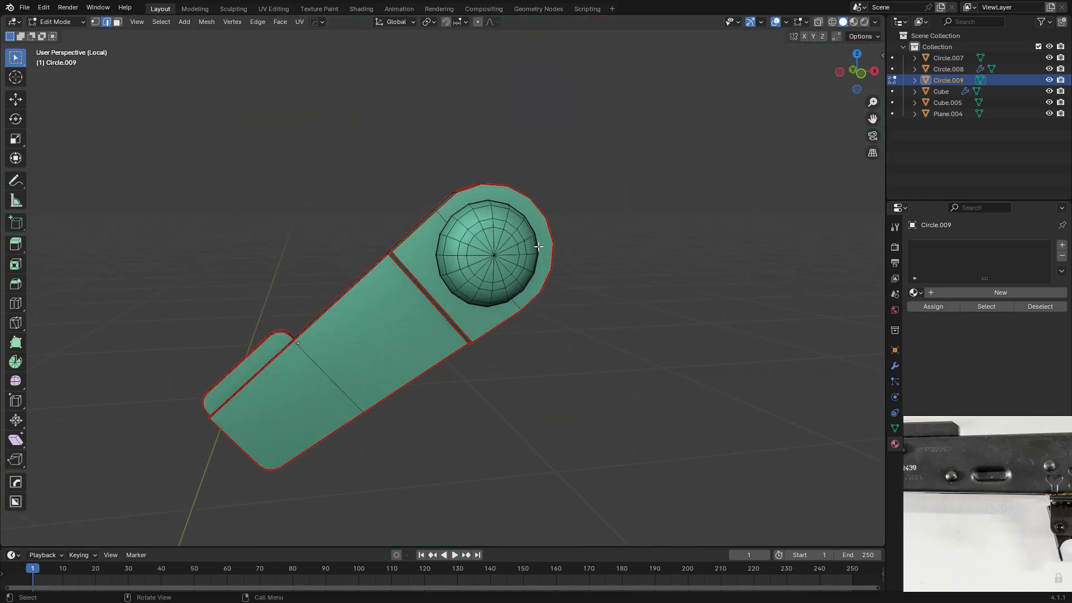
key("a")
key("Tab")
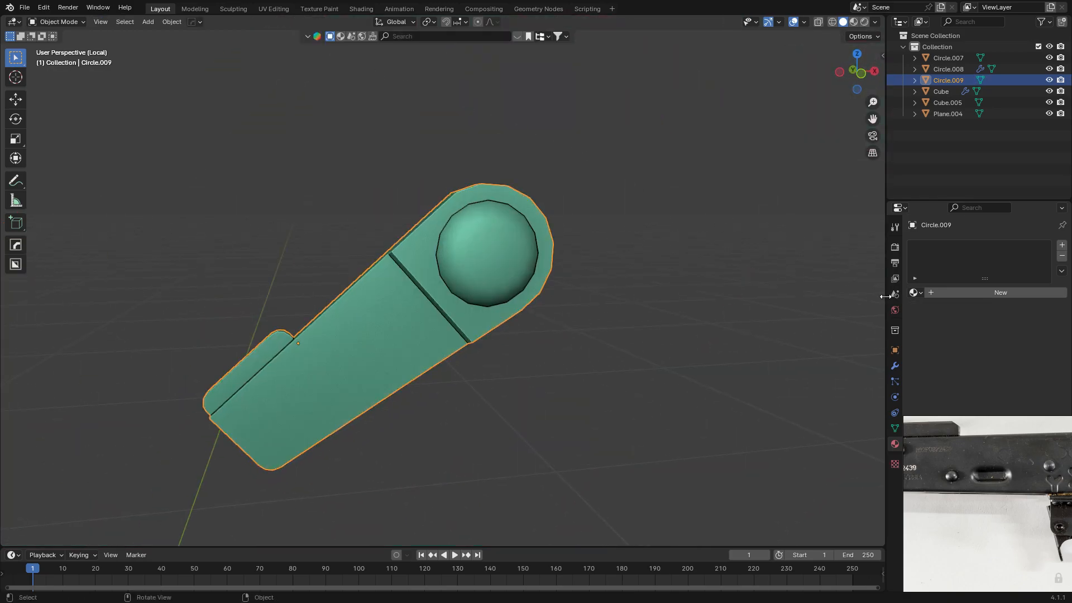
Create a new material named UV on the selector lever.
left_click(949, 291)
left_click(951, 291)
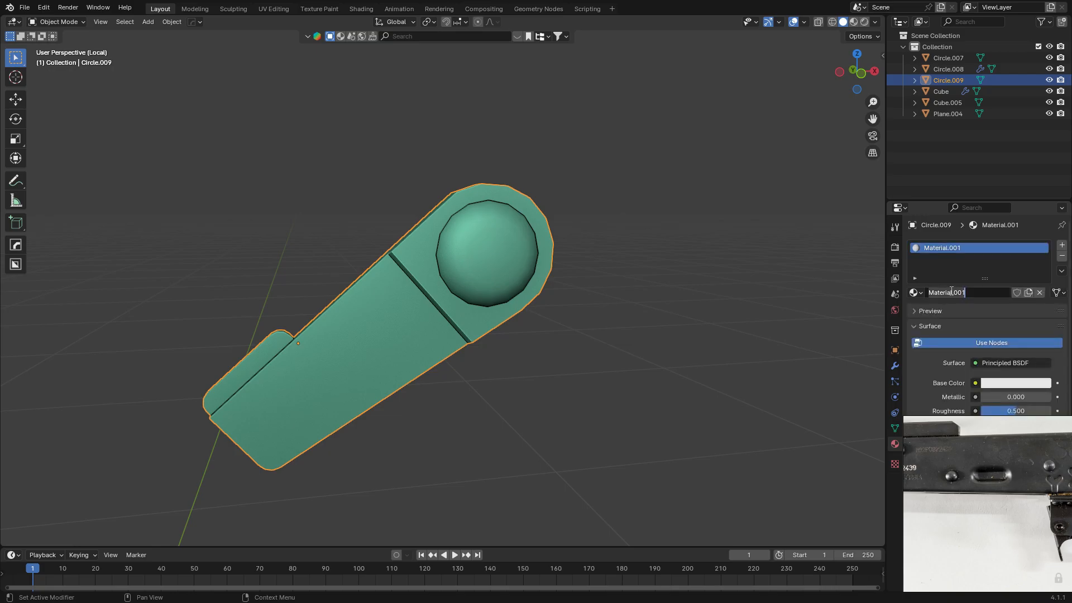
type("UV")
key("Return")
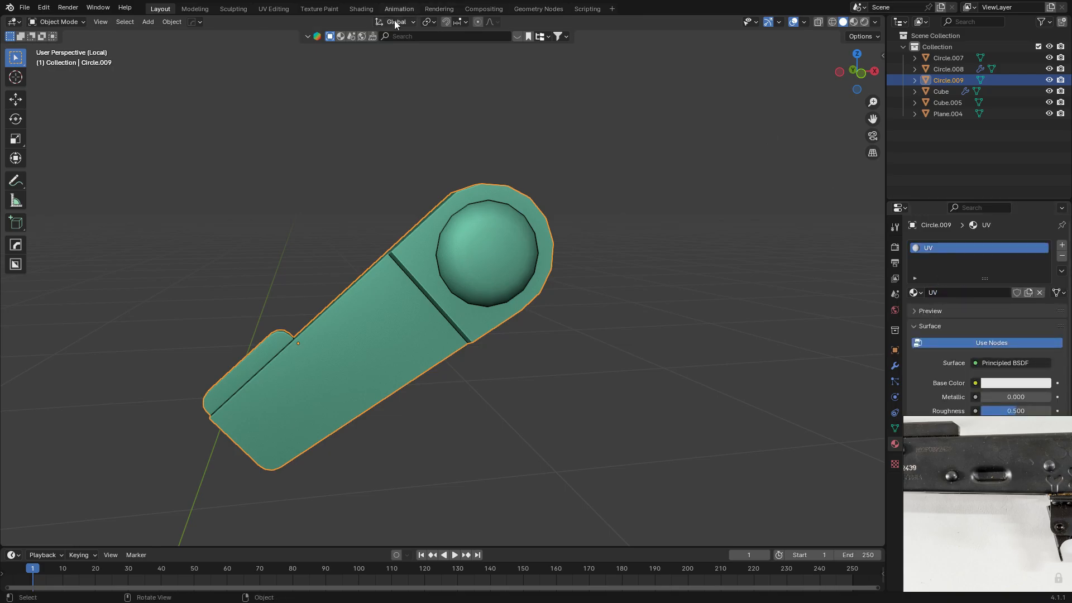
Add an Image Texture node beside the Principled BSDF in the lever's UV material in the Shading workspace.
left_click(361, 8)
key("KP_Decimal")
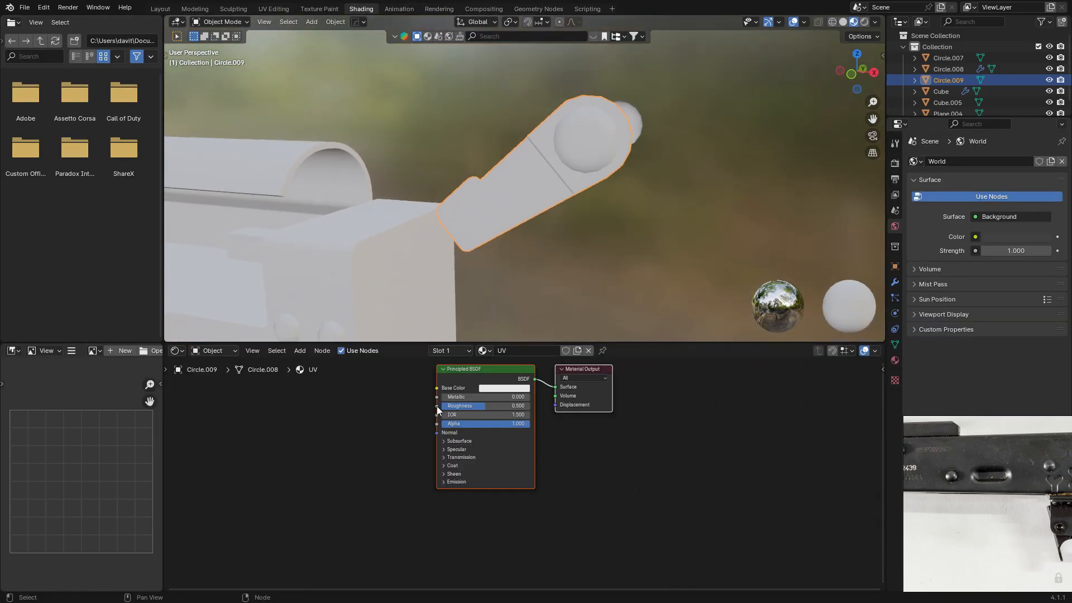
key("shift+a")
type("ima")
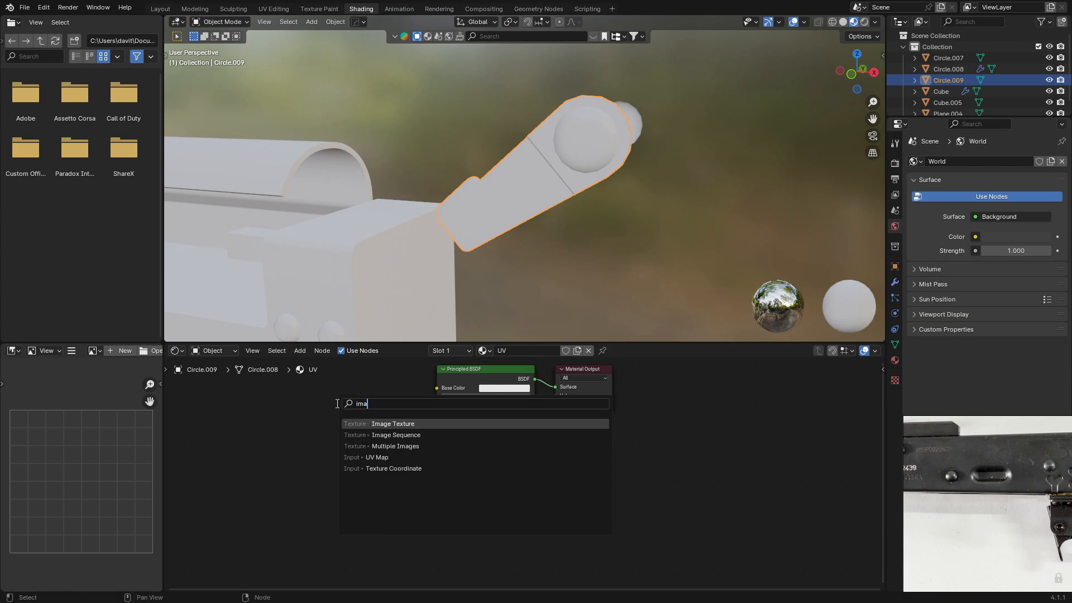
key("Return")
left_click(283, 409)
Generate a new UV Grid image in the Image Texture node and connect its Color output to the shader's Base Color.
left_click(320, 442)
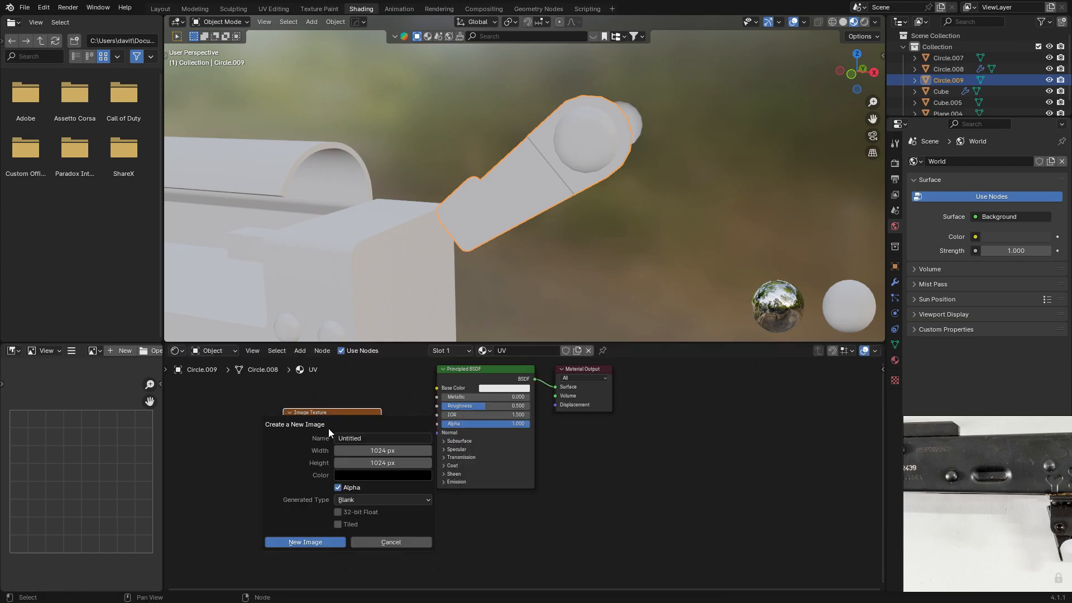
left_click(349, 503)
left_click(361, 523)
left_click(312, 542)
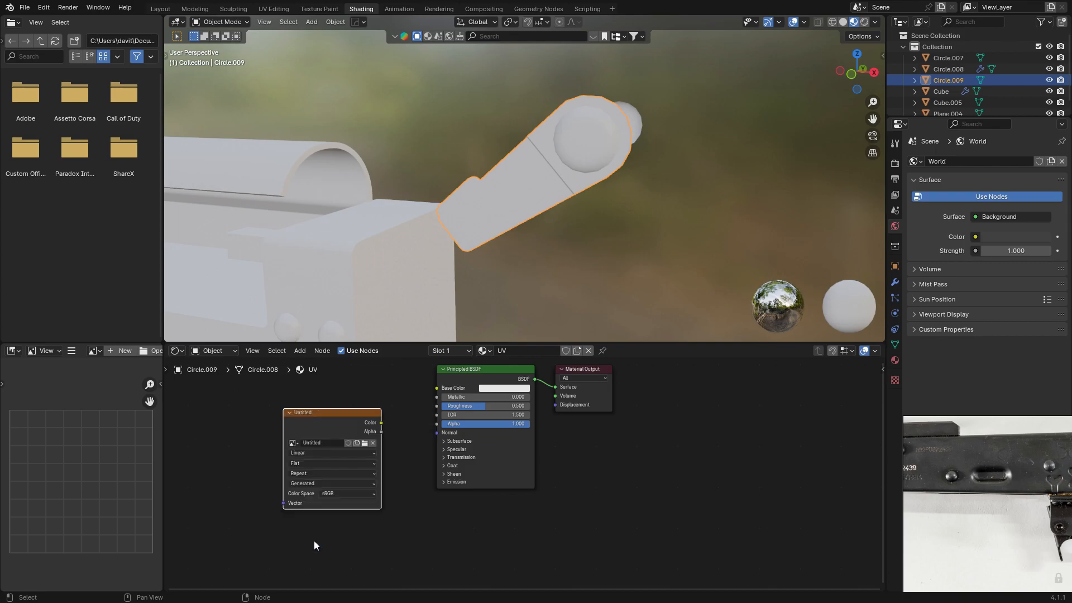
left_click_drag(382, 423, 436, 388)
Assign the existing UV material to the joined bolts and the upper receiver.
middle_click_drag(561, 257, 489, 237)
scroll(486, 223, "down", 3)
left_click(474, 132)
scroll(564, 323, "down", 4)
left_click(499, 350)
left_click(517, 410)
middle_click_drag(484, 296, 606, 224)
scroll(614, 207, "up", 5)
scroll(614, 210, "down", 6)
left_click(581, 196)
left_click(500, 350)
left_click(517, 410)
Assign the UV material to the lower receiver and inspect its checker pattern.
left_click(493, 257)
left_click(499, 350)
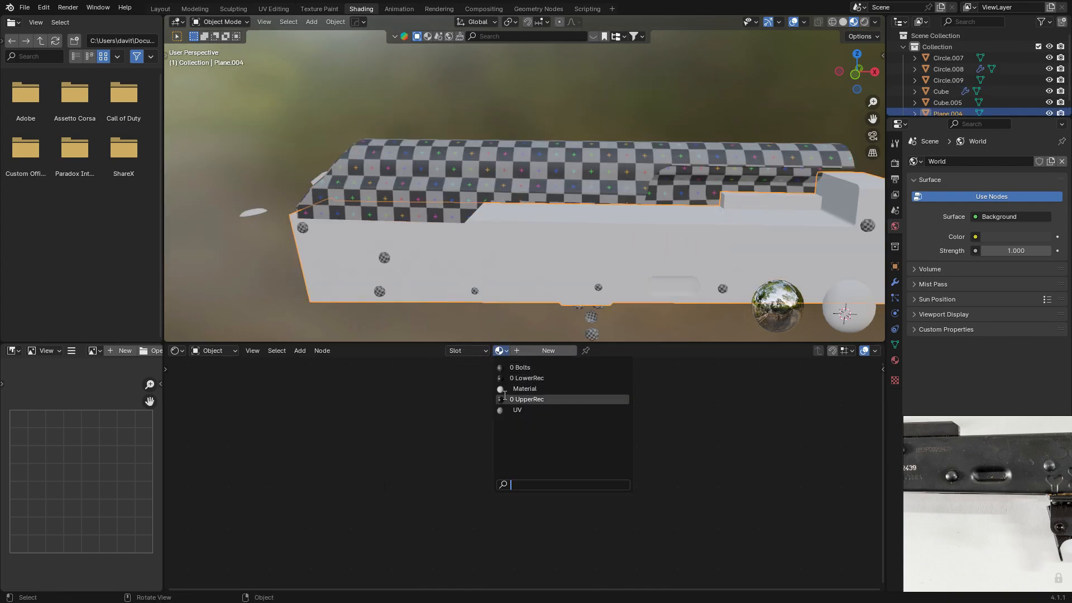
left_click(517, 410)
left_click(494, 315)
scroll(504, 252, "up", 4)
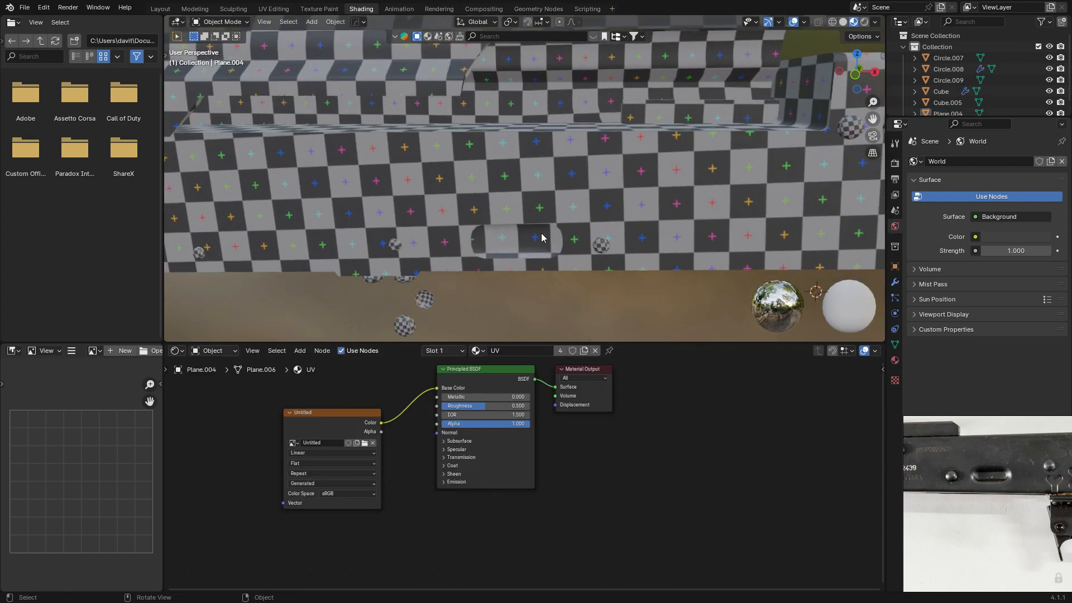
scroll(517, 232, "down", 4)
middle_click_drag(502, 268, 485, 139)
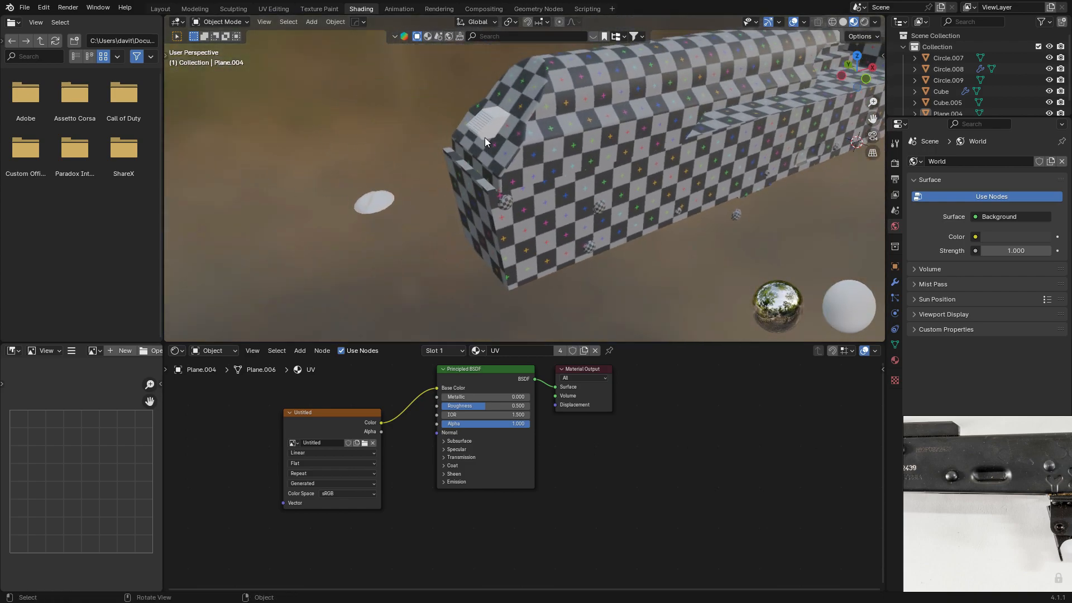
Unwrap the ribbed rear button with Smart UV Project at a 66° angle limit.
left_click(487, 119)
key("KP_Decimal")
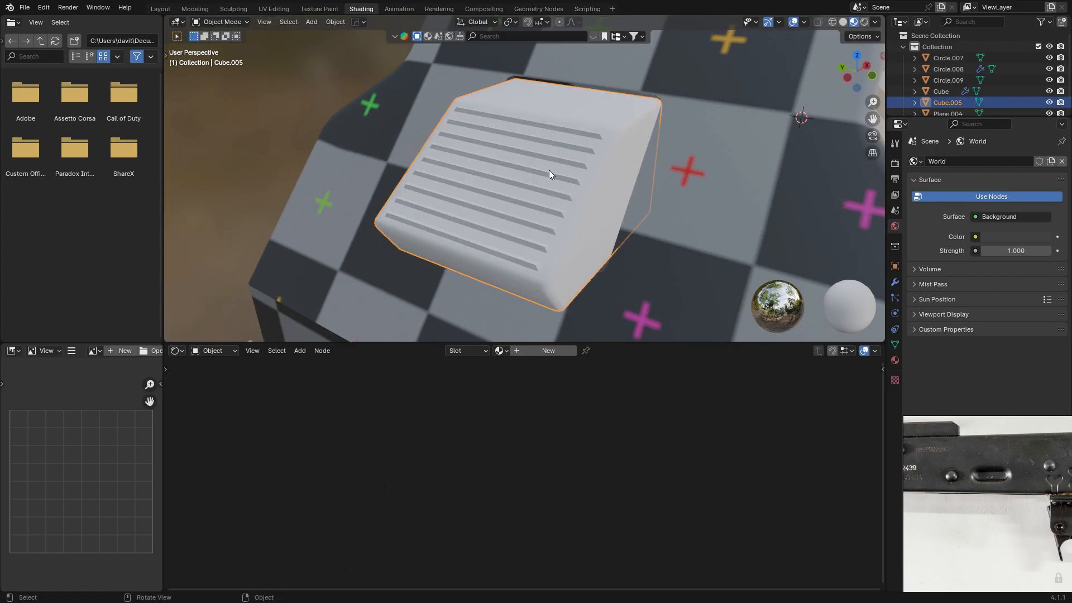
key("Tab")
left_click(463, 22)
left_click(477, 48)
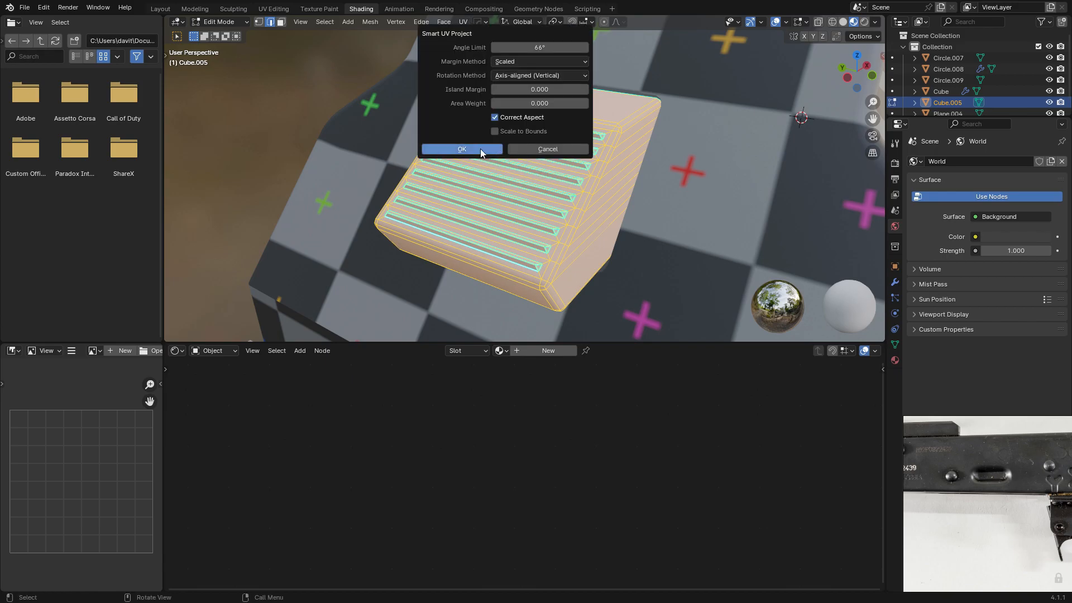
left_click(482, 148)
scroll(489, 162, "down", 6)
key("Tab")
Assign the UV material to the ribbed rear button and check its pattern.
left_click(500, 351)
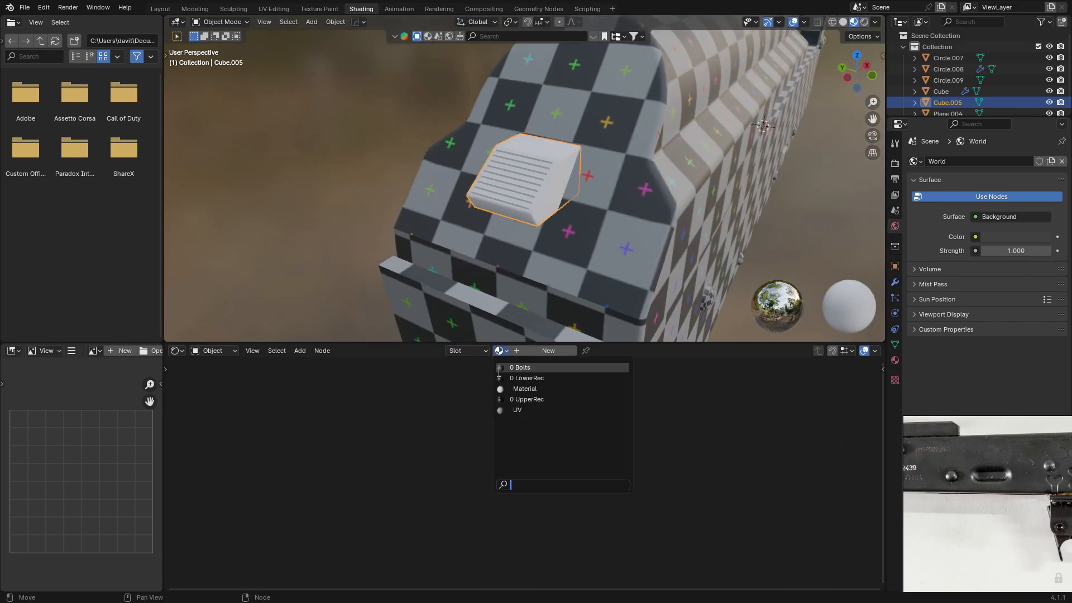
left_click(506, 411)
scroll(459, 253, "up", 4)
middle_click_drag(459, 253, 391, 184)
scroll(402, 201, "down", 4)
Assign the UV material to the large slotted bolt behind the receiver.
left_click(378, 149)
middle_click_drag(391, 185, 566, 179, "shift")
left_click(529, 254)
scroll(530, 254, "up", 3)
left_click(499, 351)
left_click(510, 411)
Unwrap the large slotted bolt with Smart UV Project and inspect its checker pattern.
key("Tab")
left_click(465, 22)
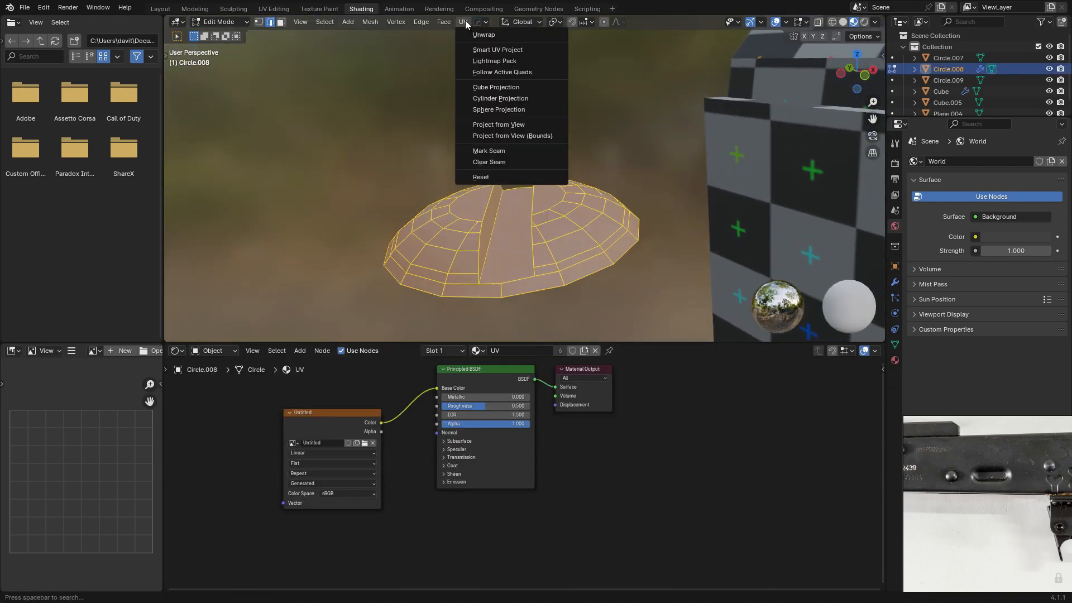
left_click(486, 48)
left_click(471, 148)
key("Tab")
middle_click_drag(470, 148, 631, 159)
scroll(576, 219, "up", 5)
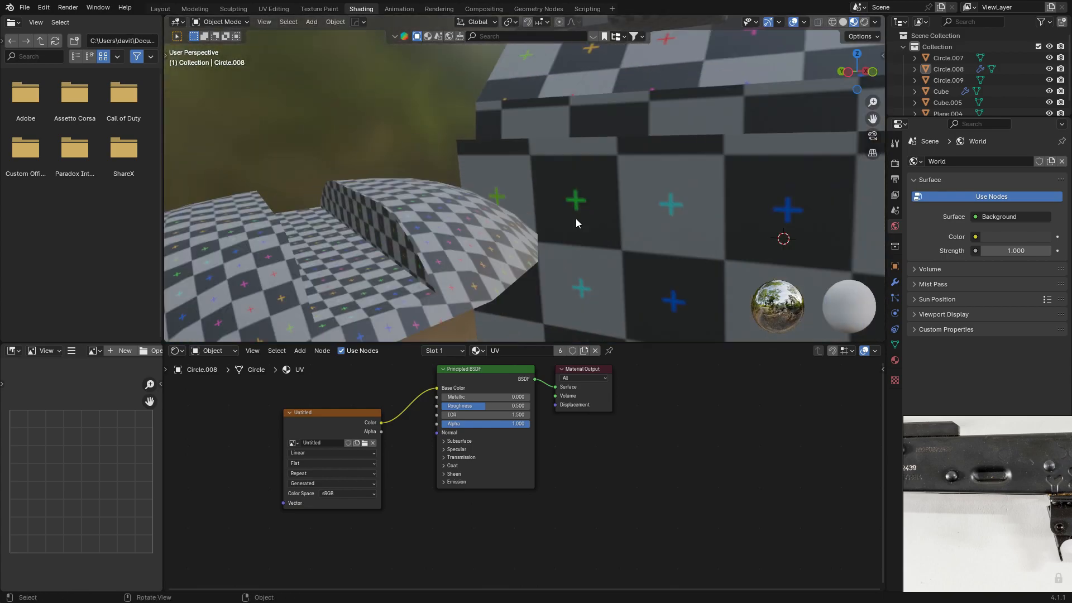
scroll(349, 233, "down", 4)
Remove the UV test material slot from the bolts, slotted bolt, lever, rear button and both receiver parts.
middle_click_drag(349, 233, 489, 213, "shift")
scroll(390, 247, "down", 8)
scroll(489, 213, "down", 2)
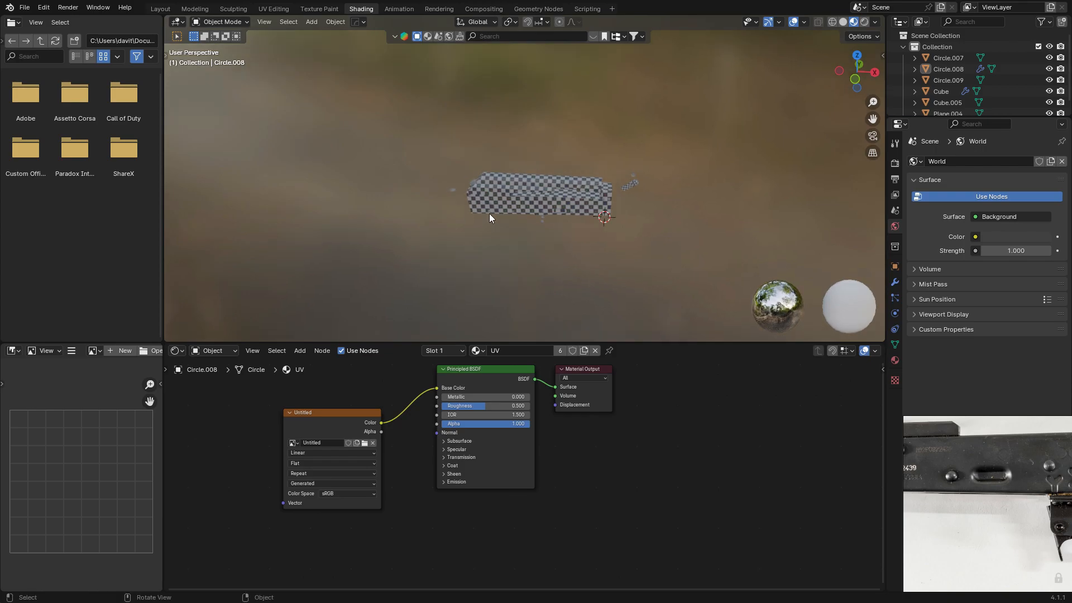
key("a")
left_click(976, 57)
left_click(896, 360)
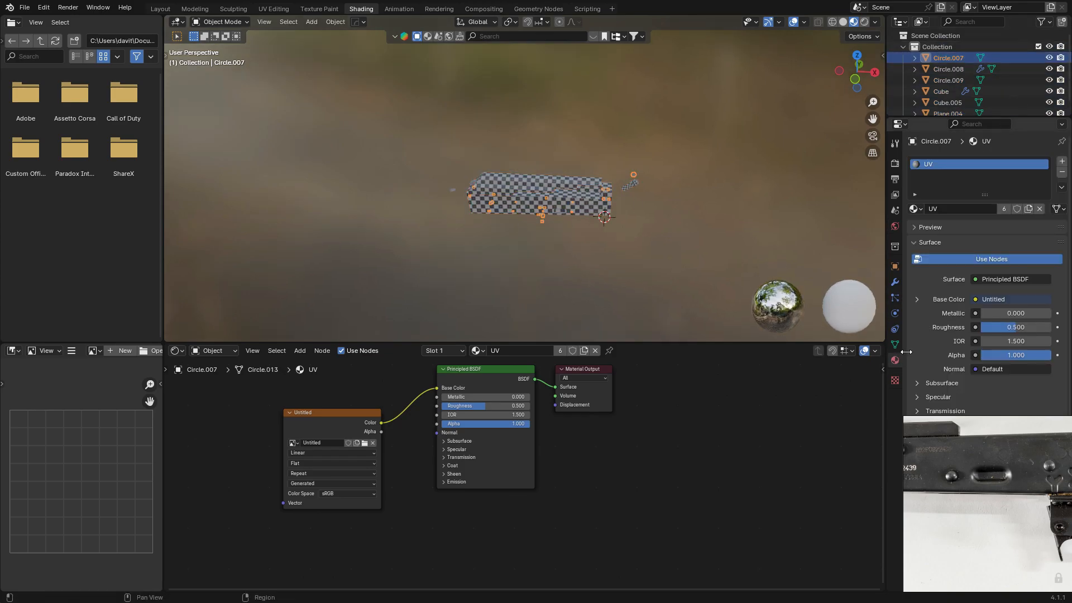
left_click(1062, 172)
left_click(1032, 72)
left_click(1062, 172)
left_click(1026, 80)
left_click(1062, 172)
left_click(1030, 91)
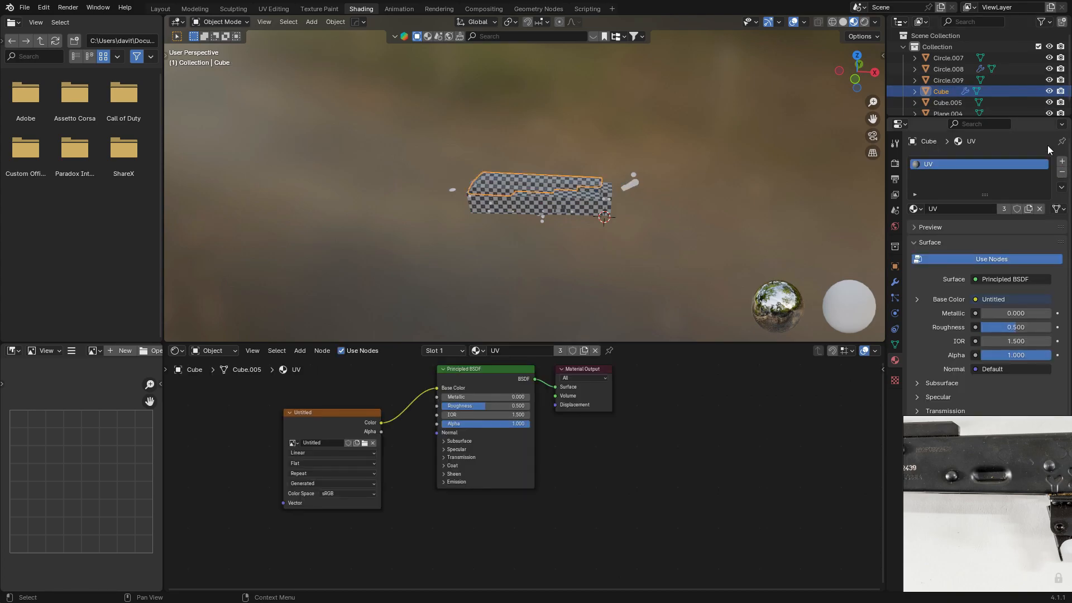
left_click(1061, 172)
Create a new material named BOLTS on the joined bolts object.
scroll(668, 197, "up", 4)
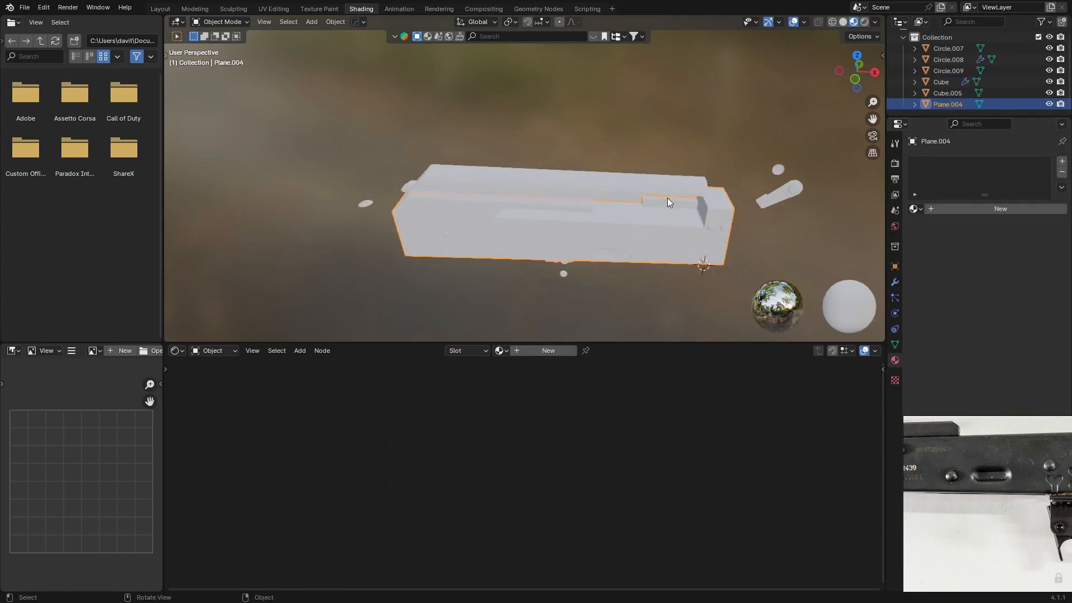
middle_click_drag(668, 198, 664, 143)
left_click(583, 163)
scroll(583, 163, "up", 2)
scroll(597, 157, "down", 1)
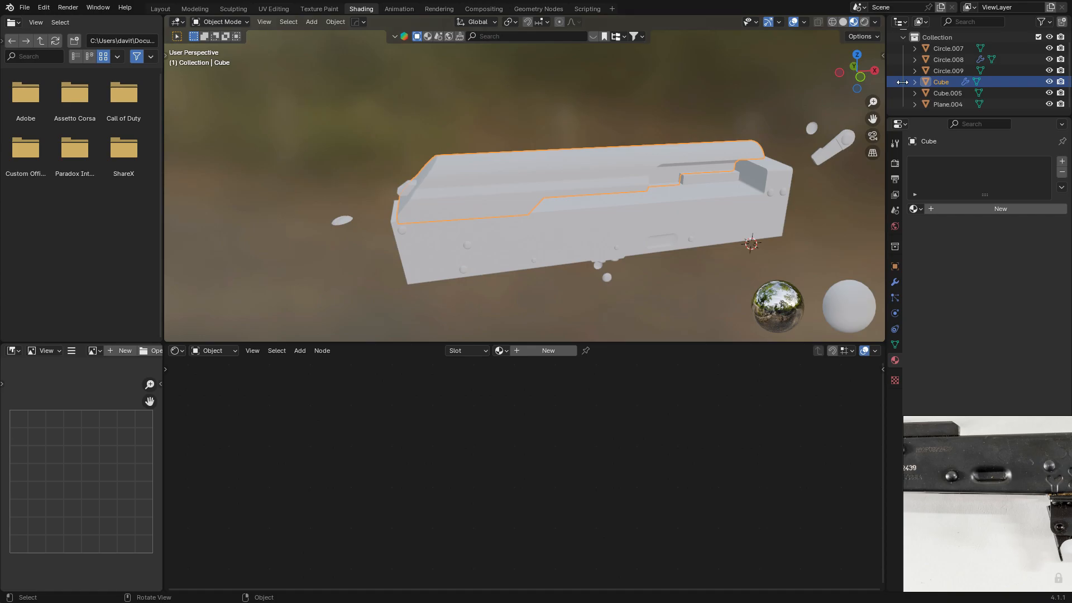
left_click(1014, 49)
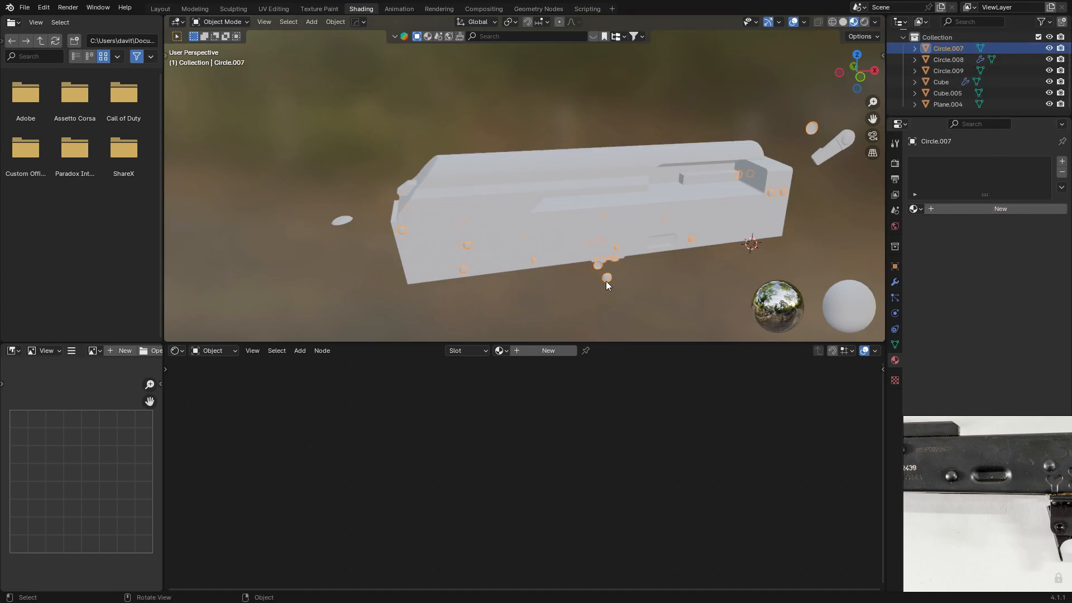
left_click(996, 208)
double_click(996, 209)
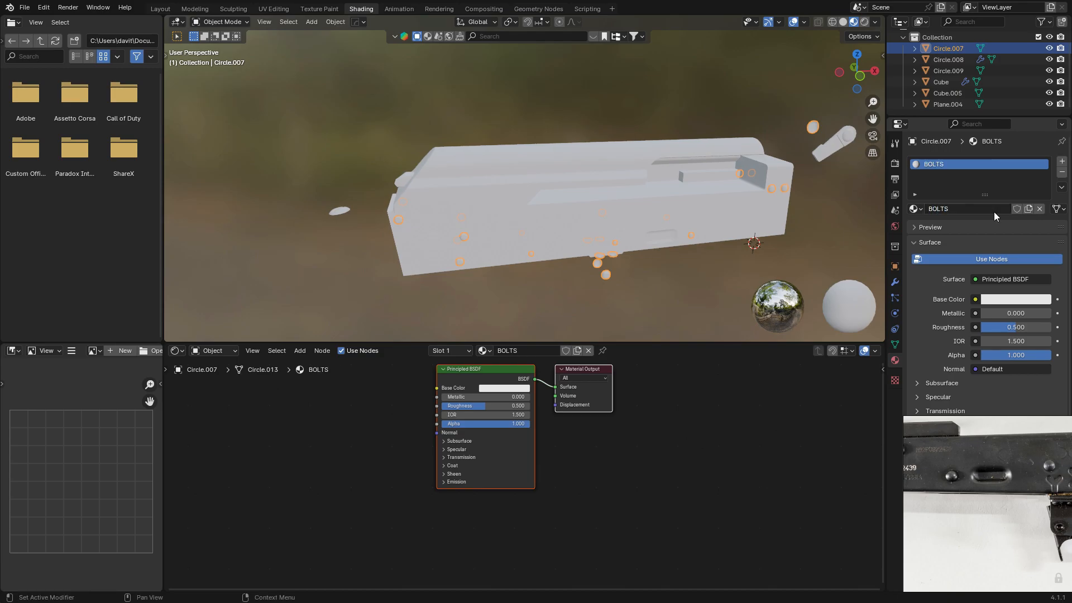
Create a material named BIGBOLT on the large slotted bolt and one named LOWREC on the lower receiver.
left_click(342, 212)
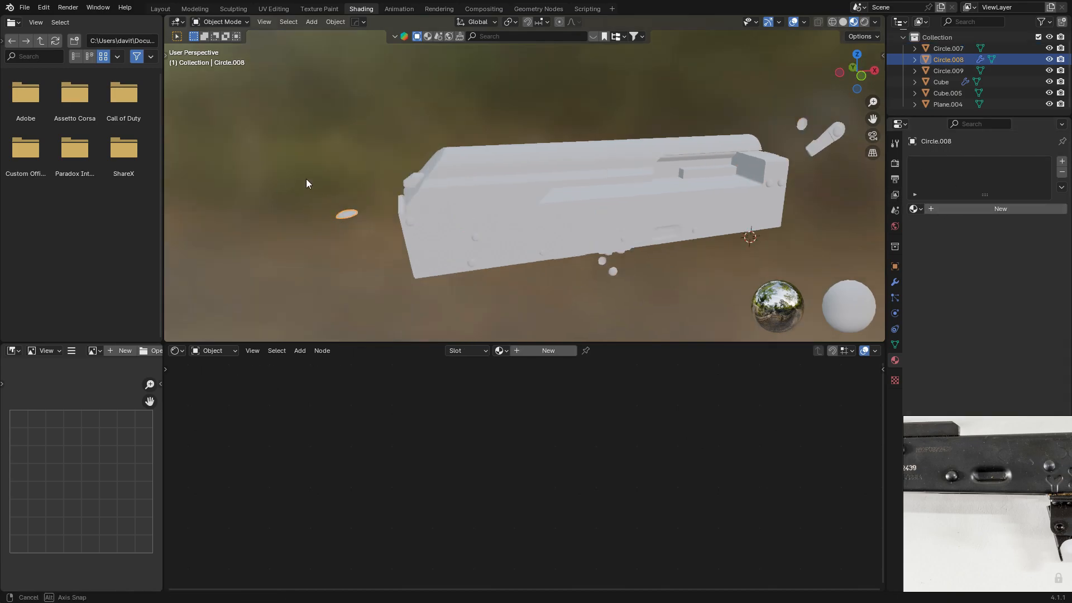
middle_click_drag(294, 178, 419, 226)
scroll(419, 226, "up", 2)
left_click(1027, 208)
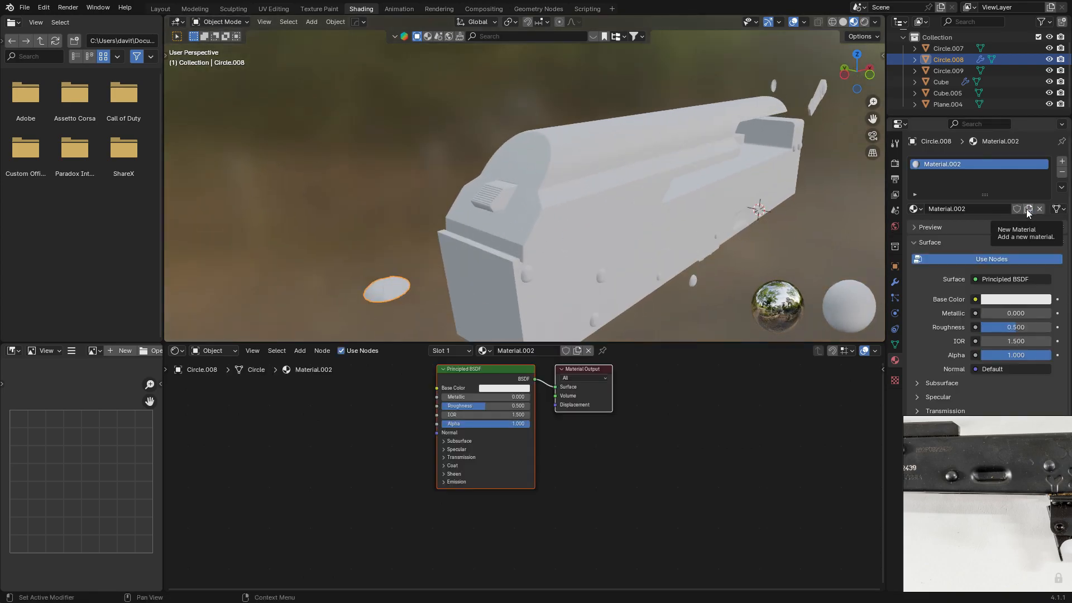
double_click(1007, 210)
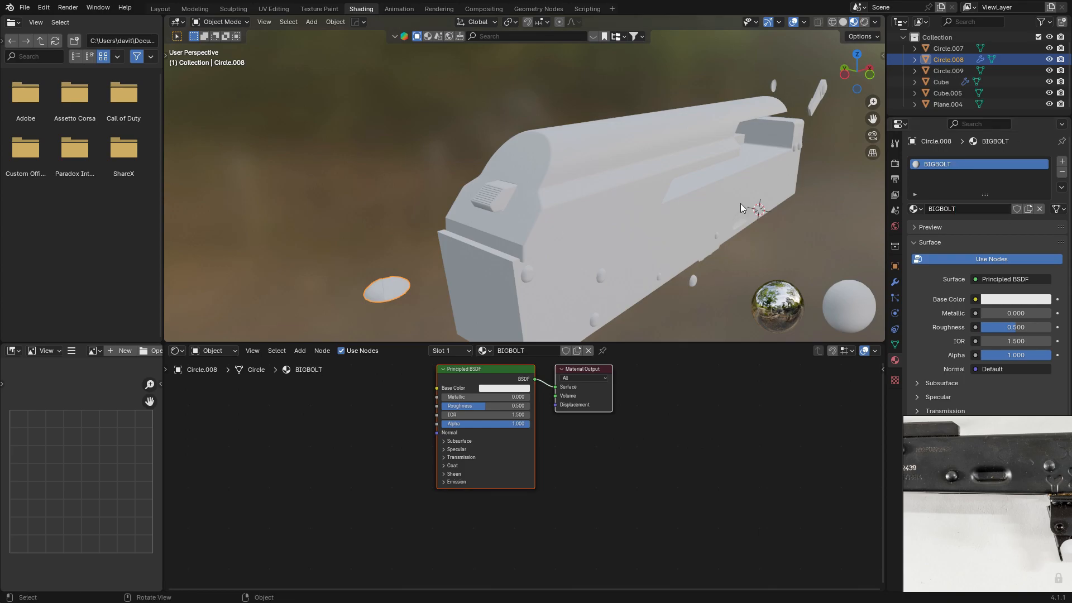
middle_click_drag(698, 209, 617, 206)
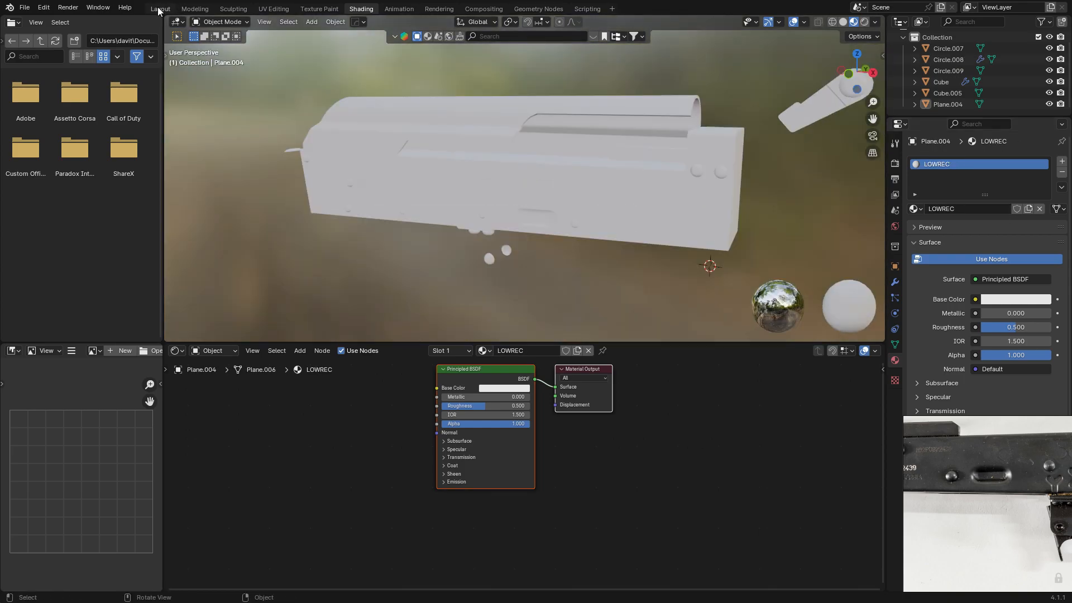
Return to the Layout workspace and leave the lever's local view so all receiver parts are shown.
left_click(159, 9)
middle_click_drag(321, 68, 358, 75)
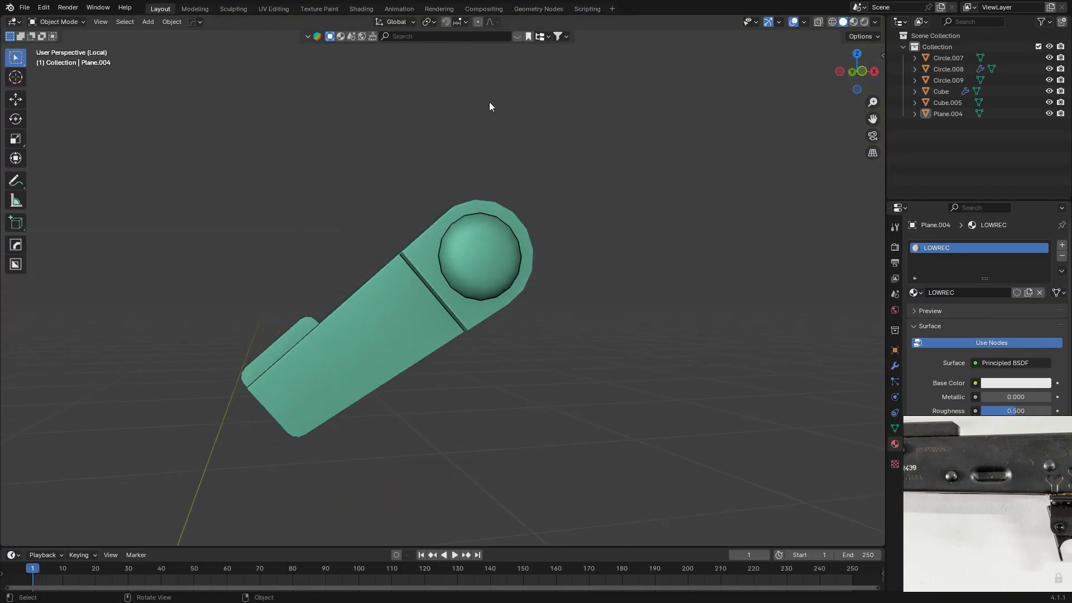
key("slash")
left_click(430, 328)
middle_click_drag(430, 328, 592, 308, "shift")
left_click(613, 200)
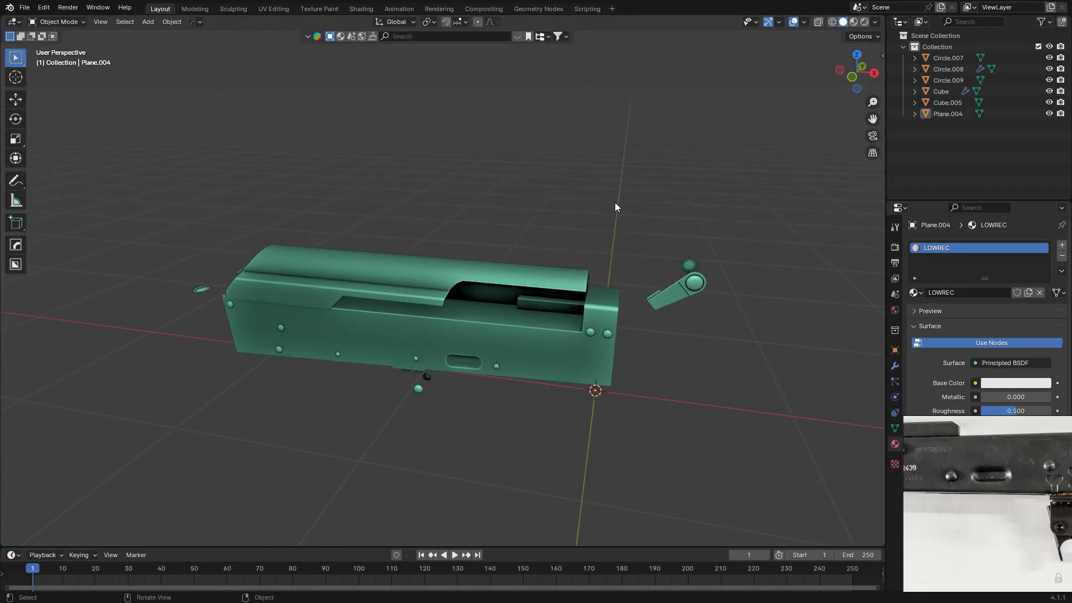
middle_click_drag(612, 200, 670, 204, "shift")
scroll(670, 204, "up", 1)
left_click(665, 306)
left_click(533, 353)
left_click(551, 193)
middle_click_drag(551, 194, 422, 173)
Export the receiver parts as FBX to the Desktop AK47 folder, overwriting PART5 details.fbx.
left_click(26, 8)
left_click(25, 8)
mouse_move(43, 178)
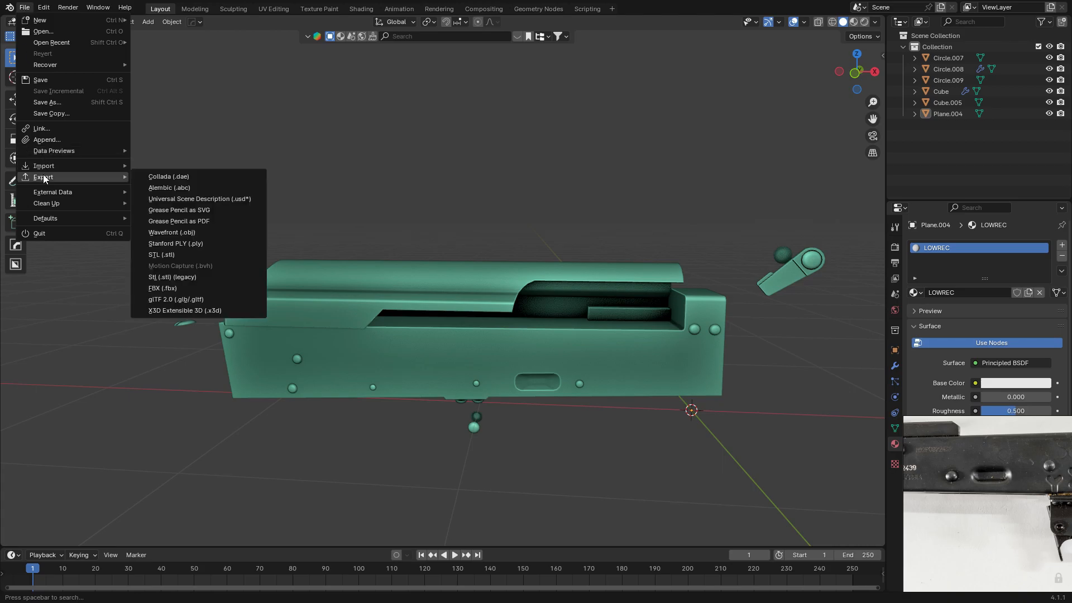
left_click(177, 287)
left_click(399, 439)
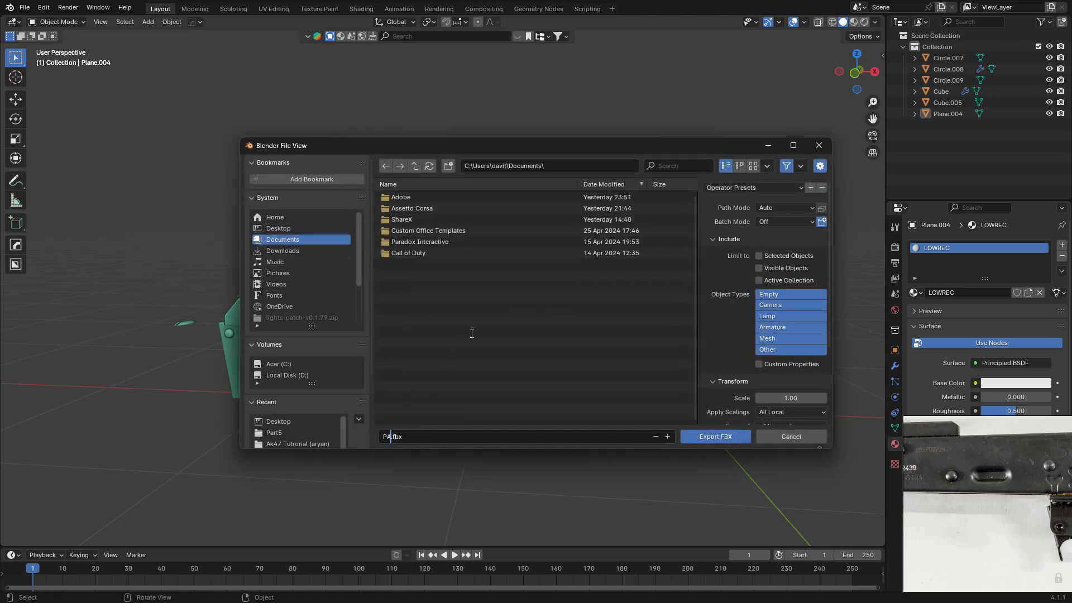
left_click(290, 227)
double_click(435, 198)
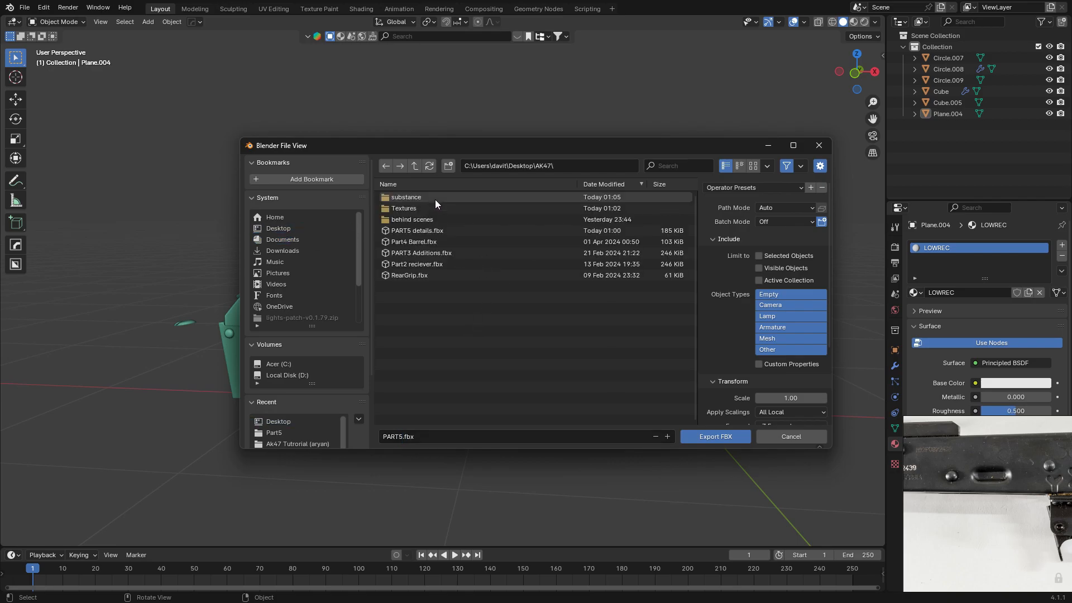
left_click(444, 231)
left_click(703, 441)
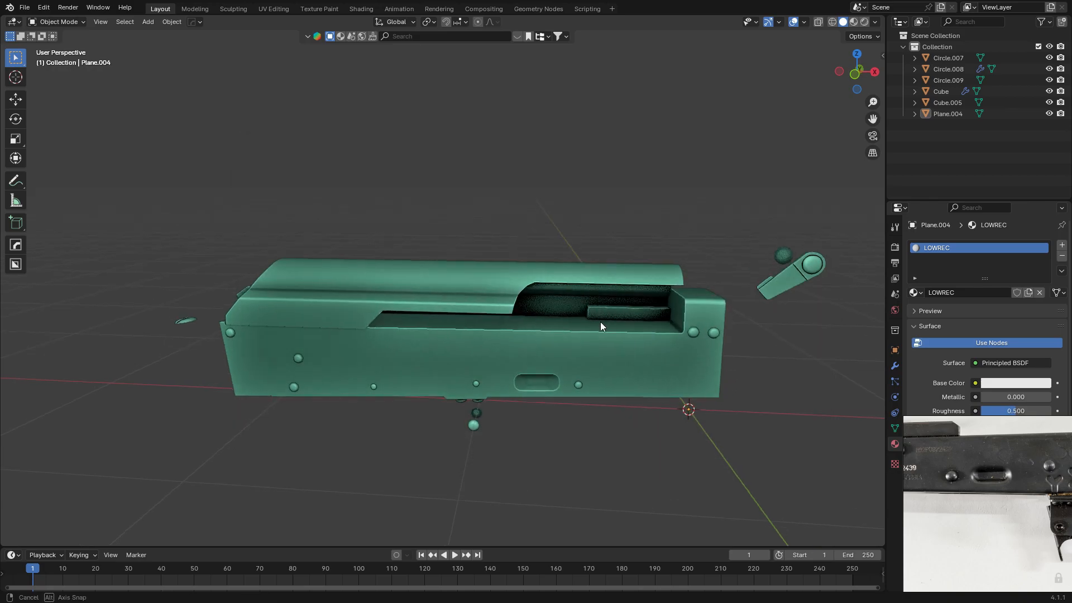
Switch to Substance 3D Painter and create a new project from PART5 details.fbx in the Desktop AK47 folder.
scroll(604, 317, "down", 4)
scroll(587, 291, "up", 5)
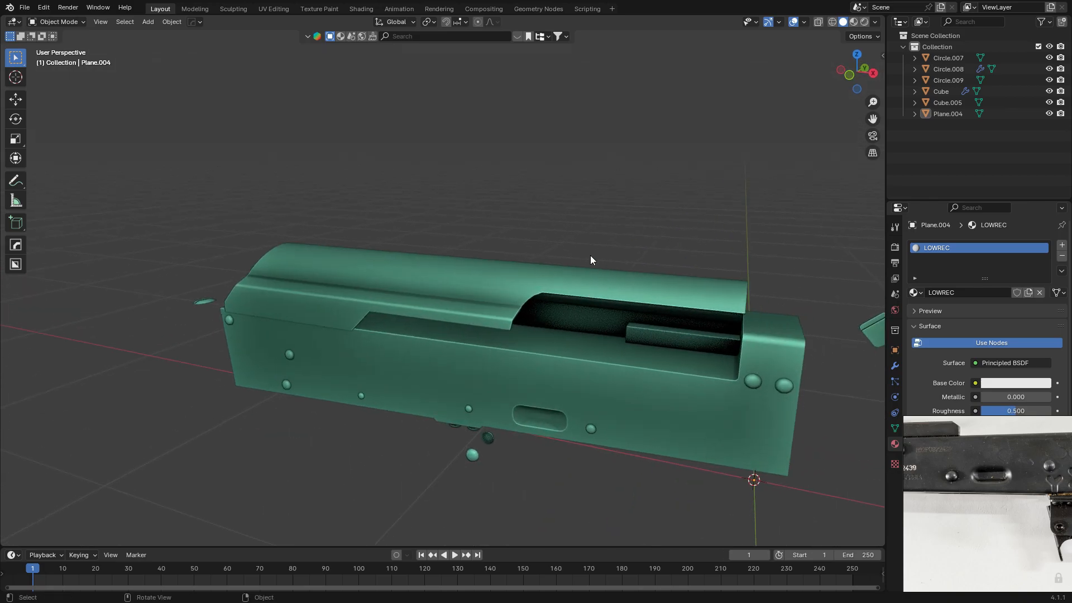
key("super")
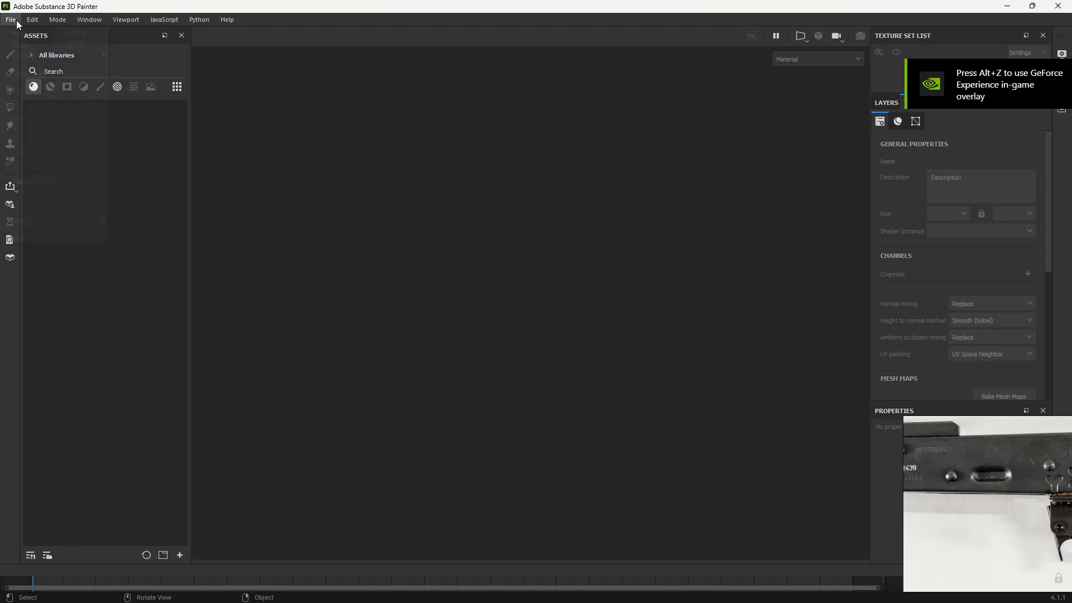
left_click(11, 20)
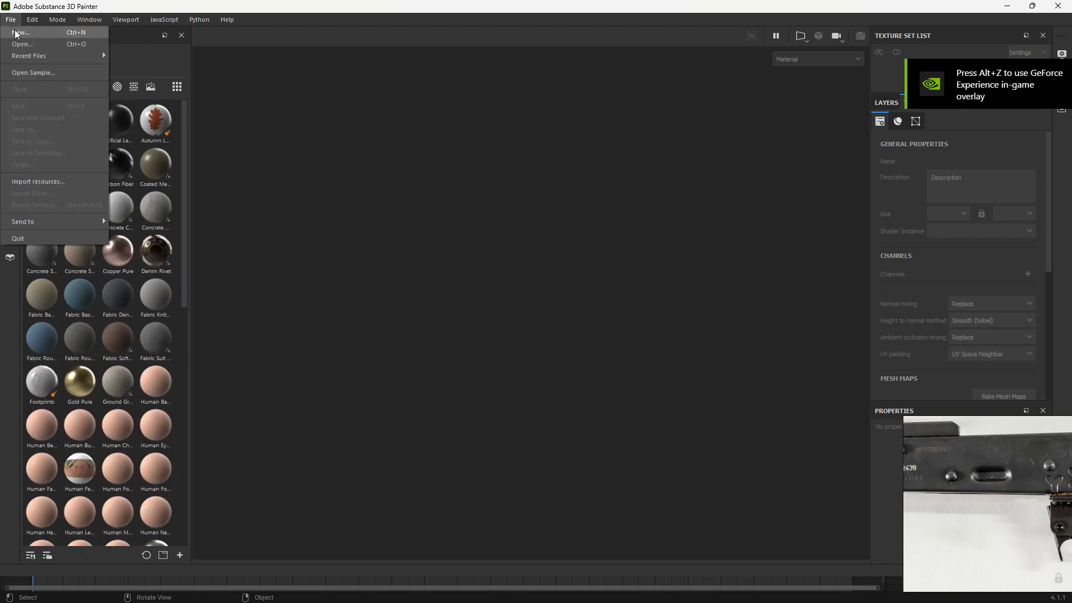
left_click(21, 32)
left_click(647, 169)
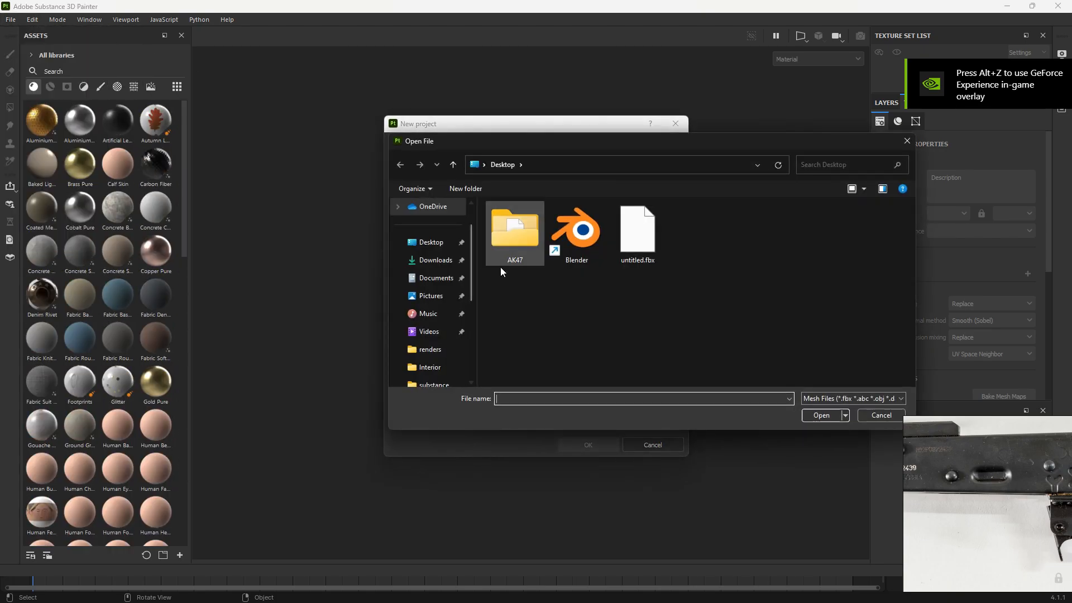
double_click(519, 240)
double_click(551, 326)
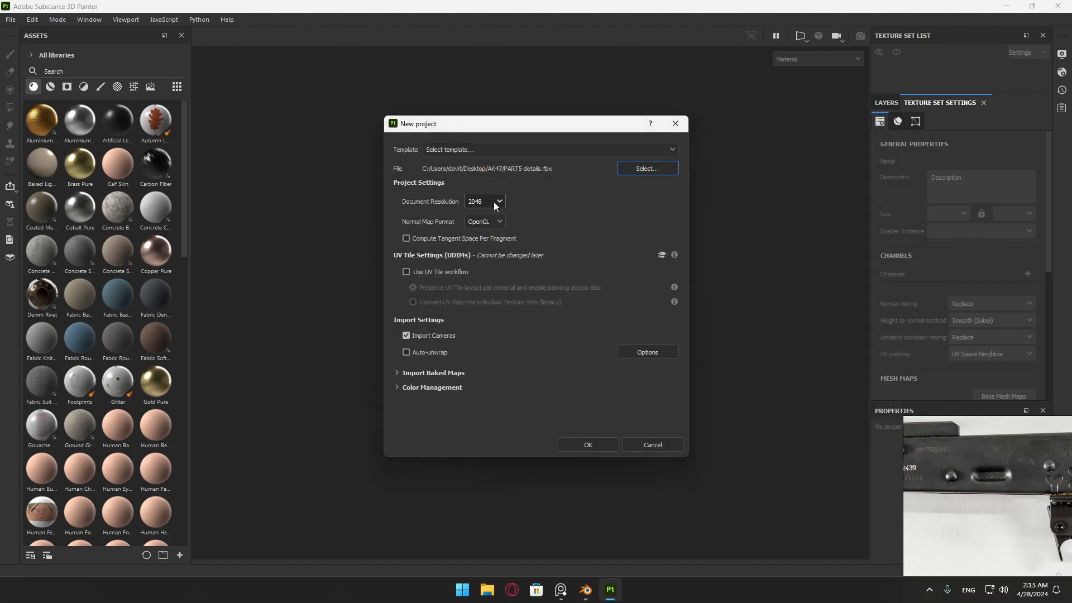
left_click(584, 447)
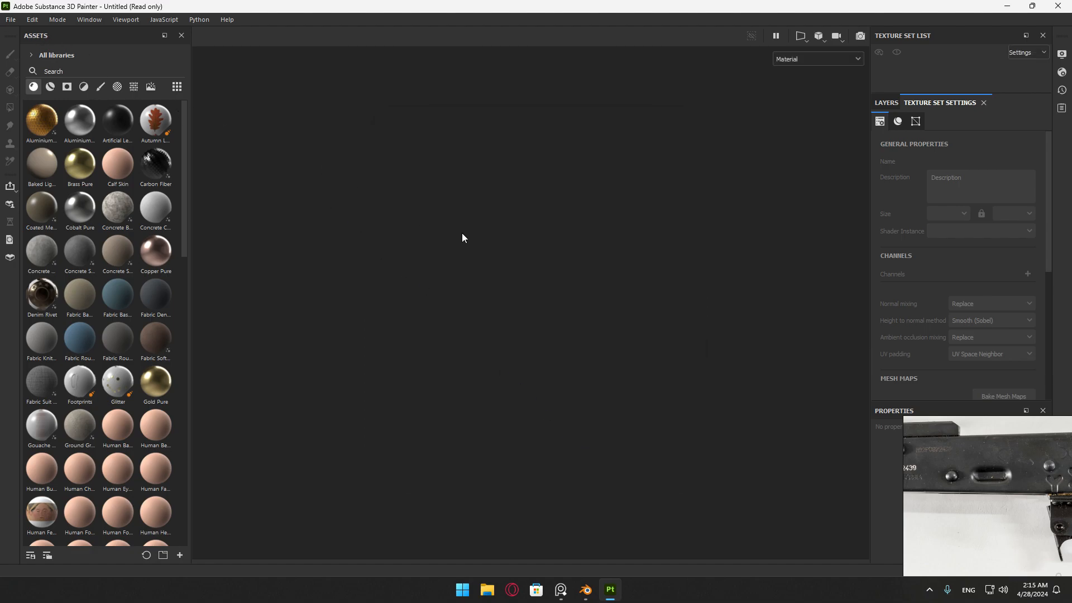
Bake the mesh maps of all texture sets with an output size of 2048.
scroll(716, 340, "up", 3)
left_click_drag(679, 450, 583, 459, "alt")
scroll(894, 277, "down", 5)
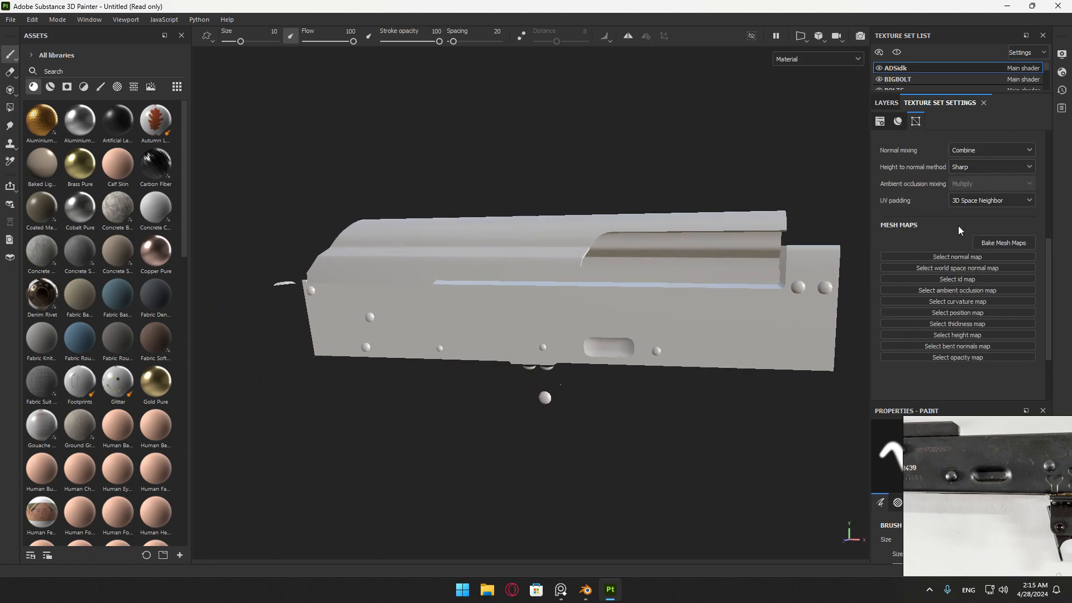
left_click(992, 244)
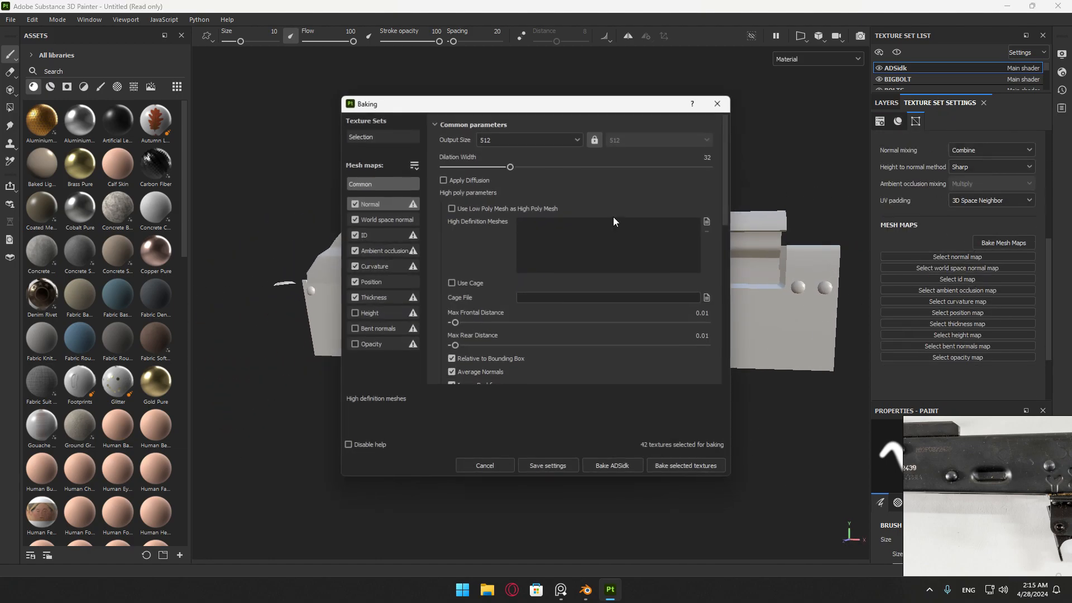
left_click(511, 141)
left_click(559, 223)
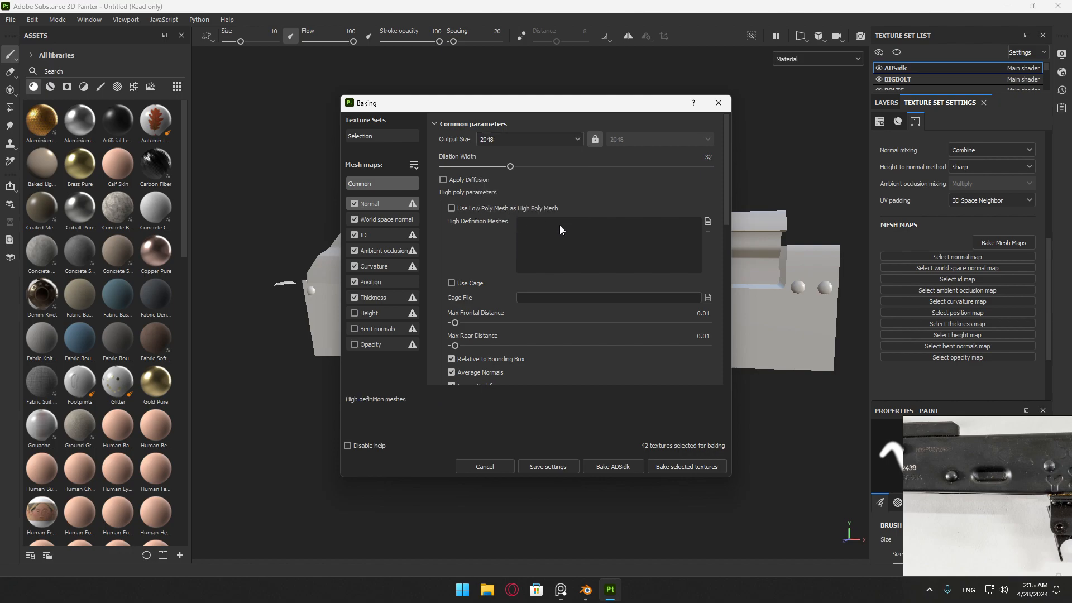
left_click(685, 468)
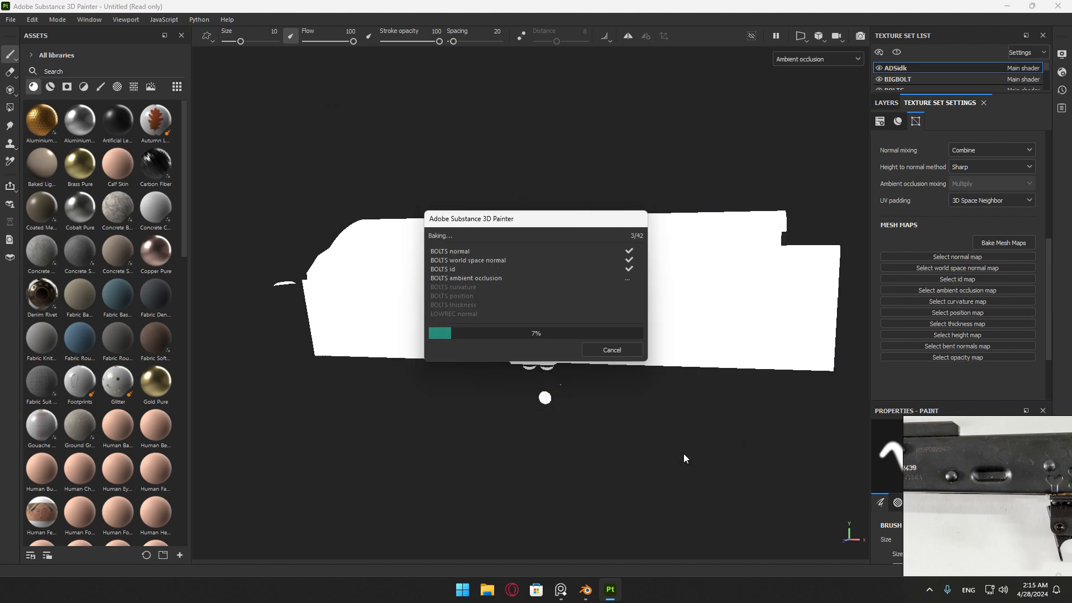
left_click_drag(684, 453, 477, 455, "alt")
middle_click_drag(476, 456, 778, 464, "alt")
left_click_drag(778, 464, 679, 434, "alt")
middle_click_drag(679, 434, 559, 420, "alt")
mouse_move(646, 440)
left_mouse_down("alt")
mouse_move(608, 408)
mouse_move(663, 395)
mouse_move(509, 369)
mouse_move(396, 393)
mouse_move(633, 455)
left_mouse_up("alt")
right_click_drag(635, 450, 717, 446, "alt")
left_click_drag(716, 447, 682, 314, "alt")
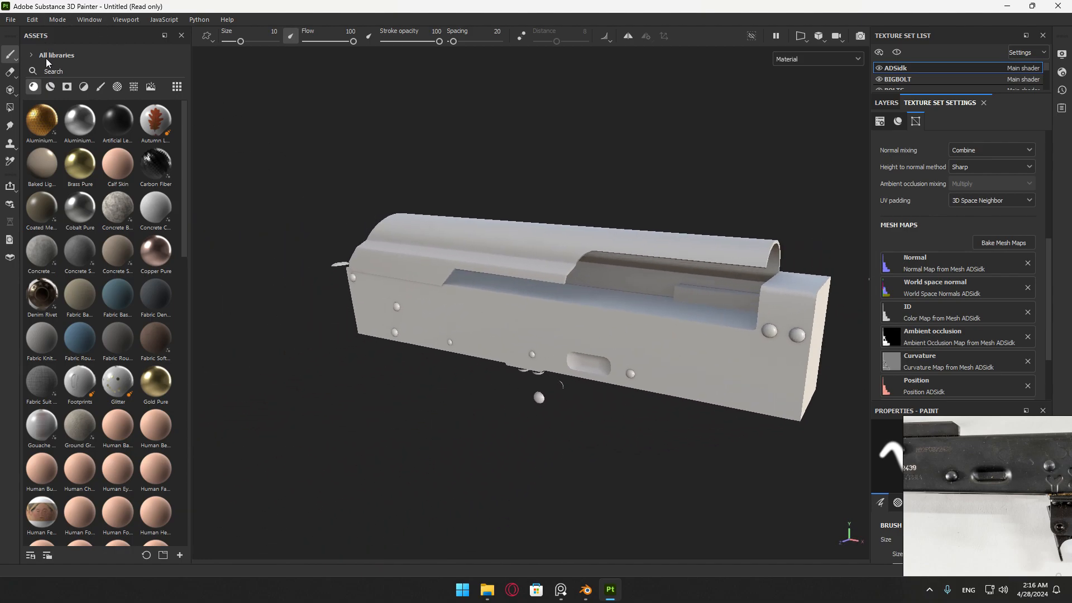
Apply the AK 47 Metal smart material to the lower receiver, the upper receiver and the smaller parts.
left_click(49, 86)
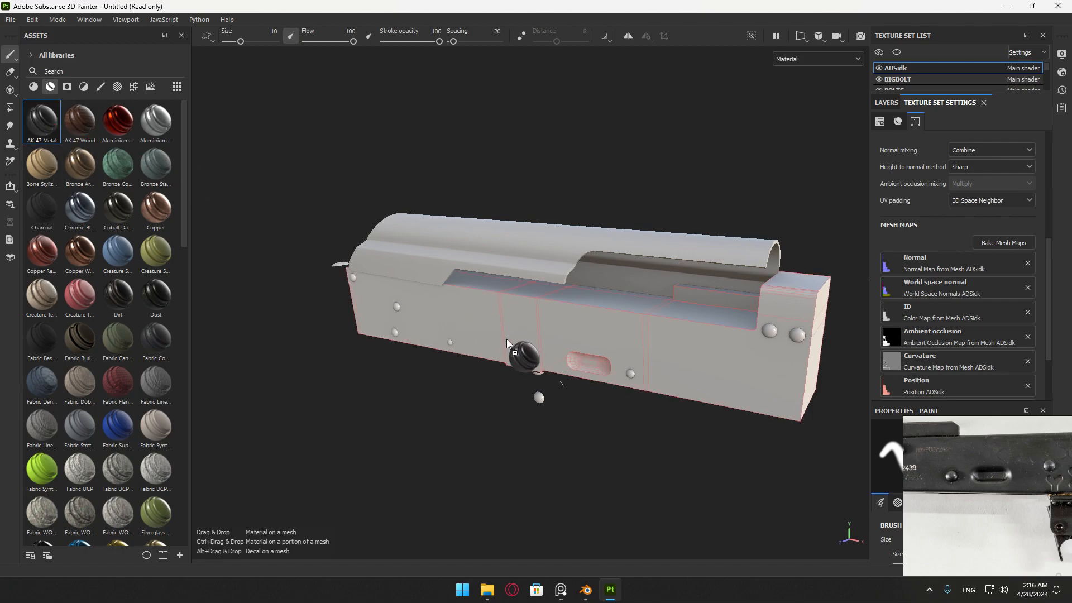
left_click_drag(42, 120, 452, 346)
left_click_drag(42, 121, 693, 235)
left_click_drag(553, 232, 604, 225, "alt")
left_click_drag(778, 367, 626, 338, "alt")
scroll(625, 268, "down", 3)
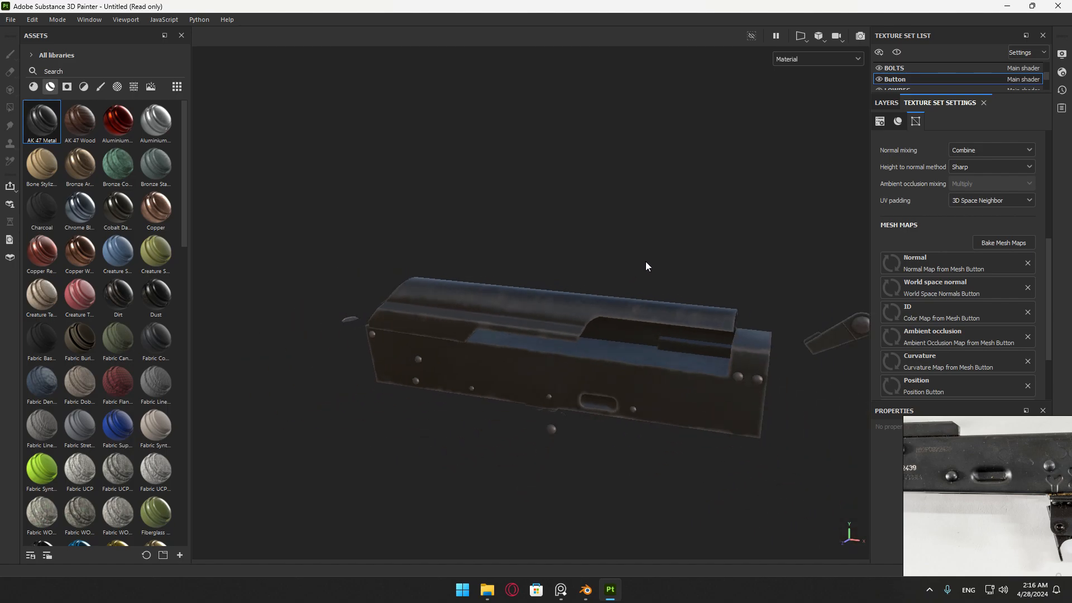
Export the textures of all texture sets at size 2048 into the Desktop folder AK47/Textures/Part5.
left_click(11, 19)
left_click(35, 205)
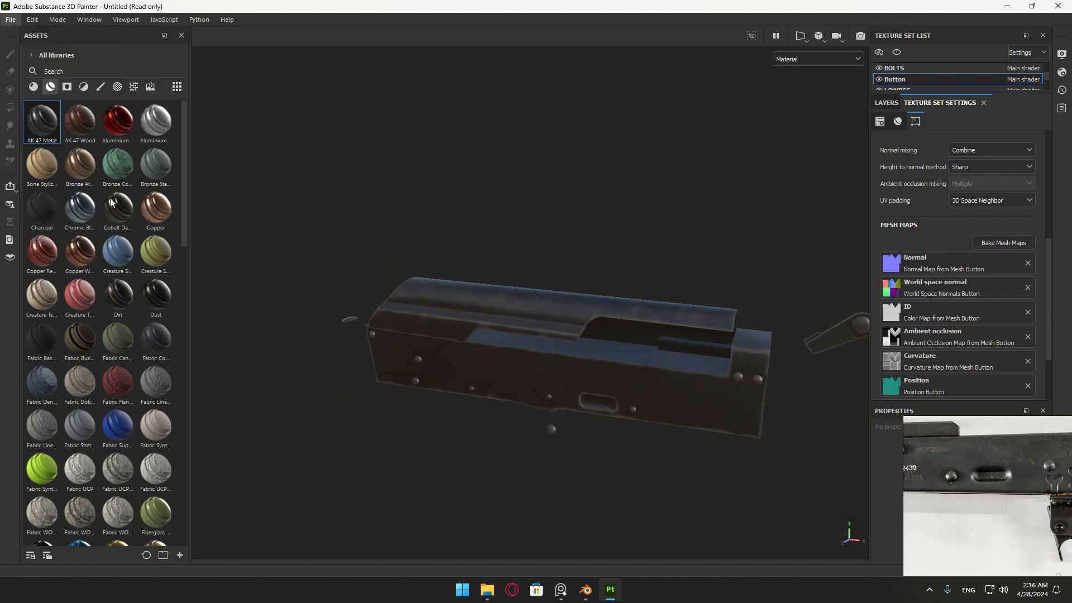
left_click(593, 157)
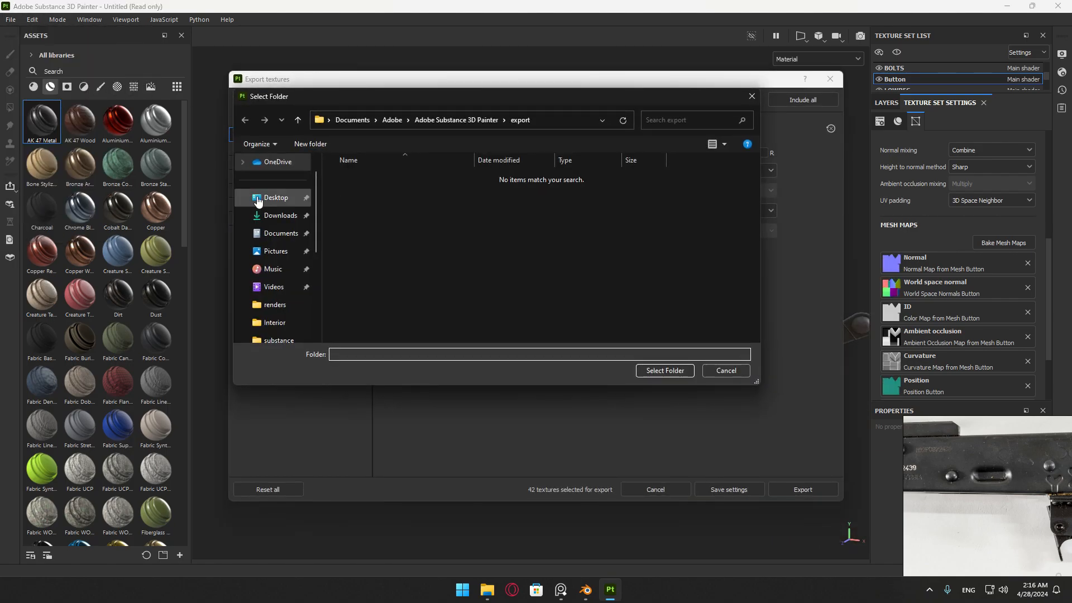
left_click(276, 197)
double_click(364, 203)
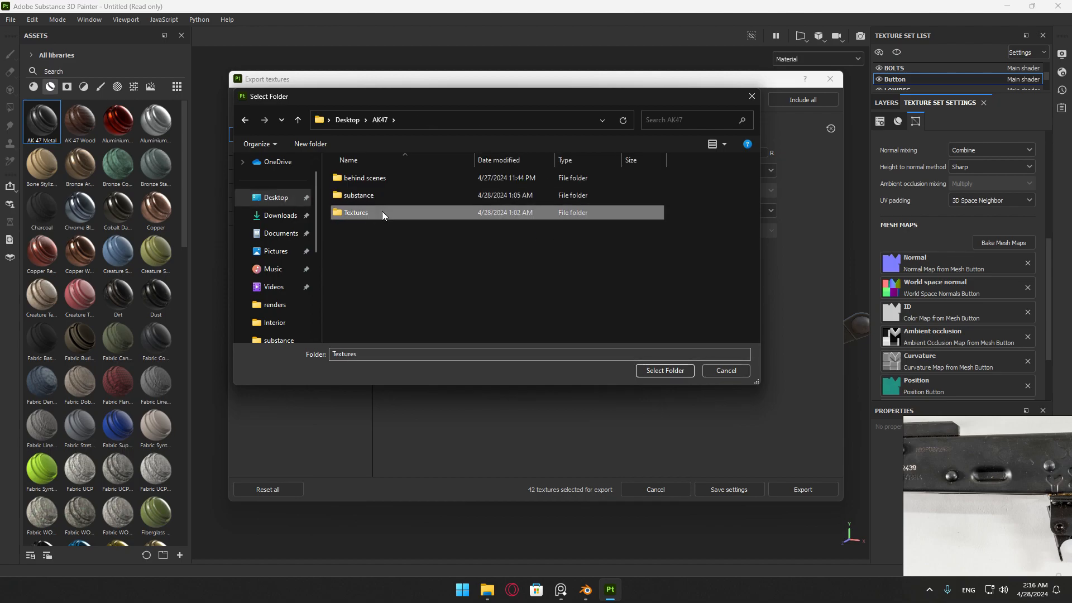
double_click(382, 212)
left_click(550, 212)
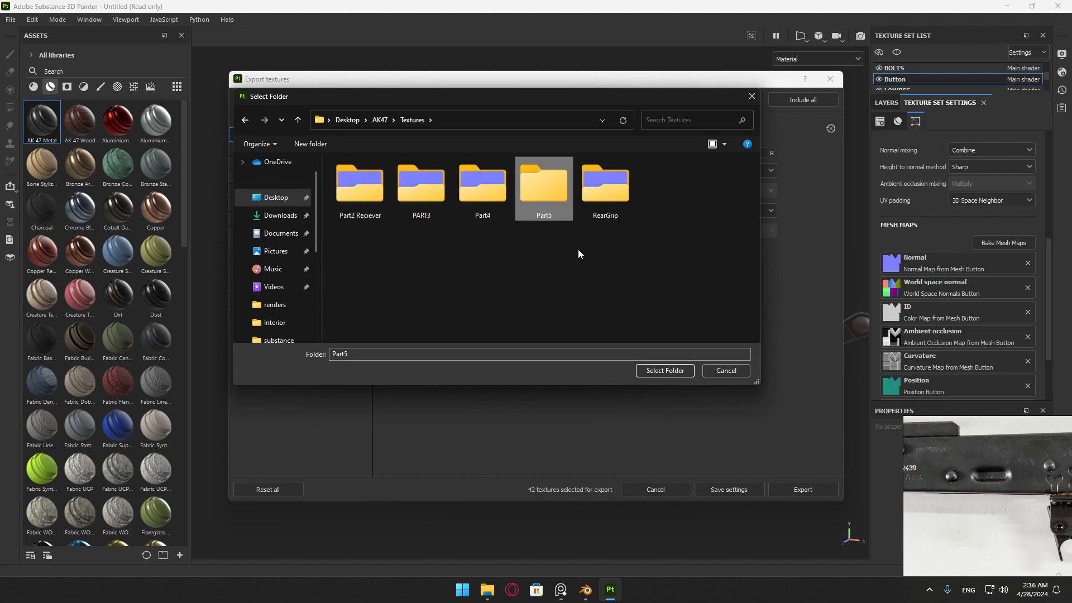
left_click(680, 374)
left_click(547, 210)
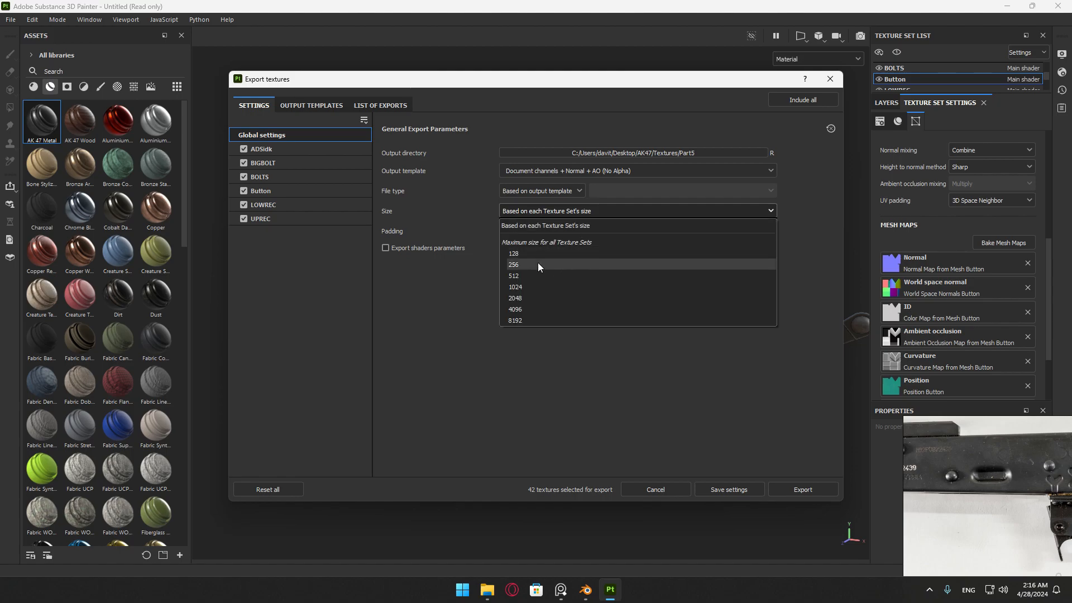
left_click(529, 297)
left_click(803, 489)
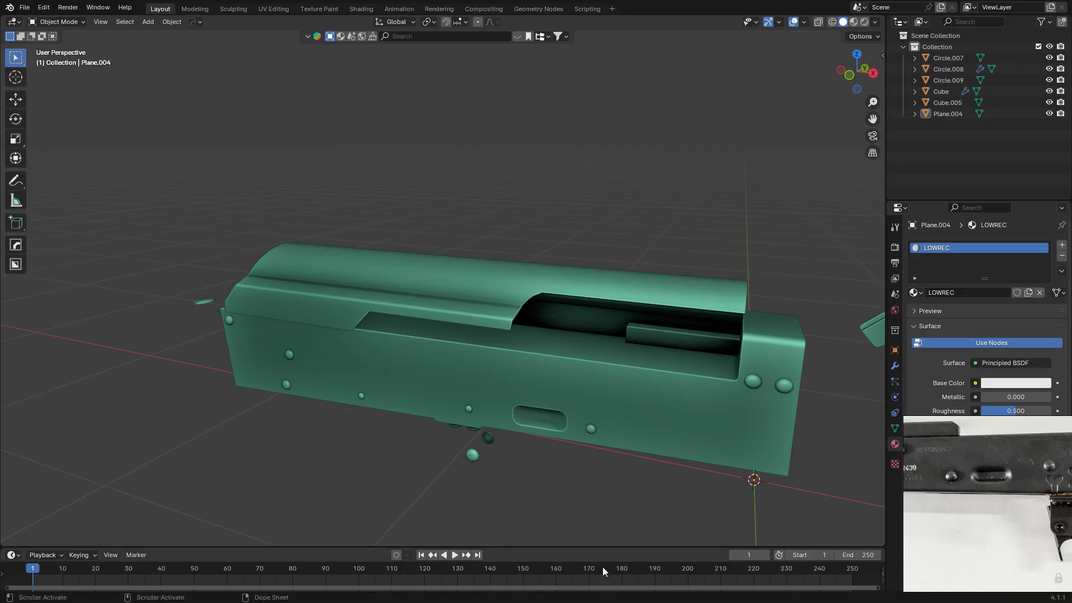
Switch to Blender, copy all receiver parts and open the full rifle scene Ak47.blend.
scroll(653, 271, "down", 5)
key("a")
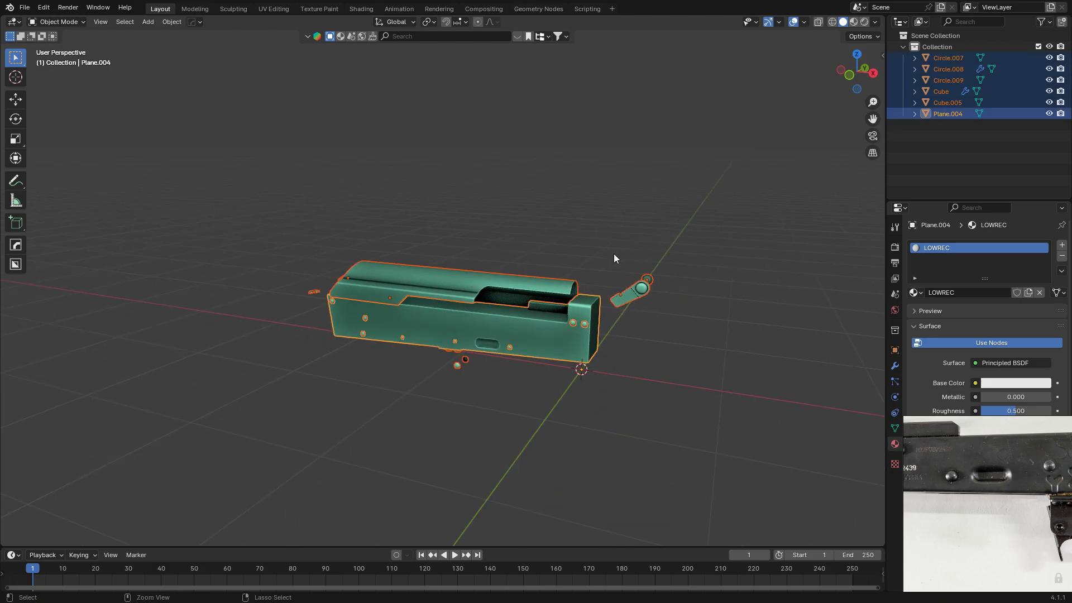
key("ctrl+c")
left_click(19, 8)
mouse_move(114, 43)
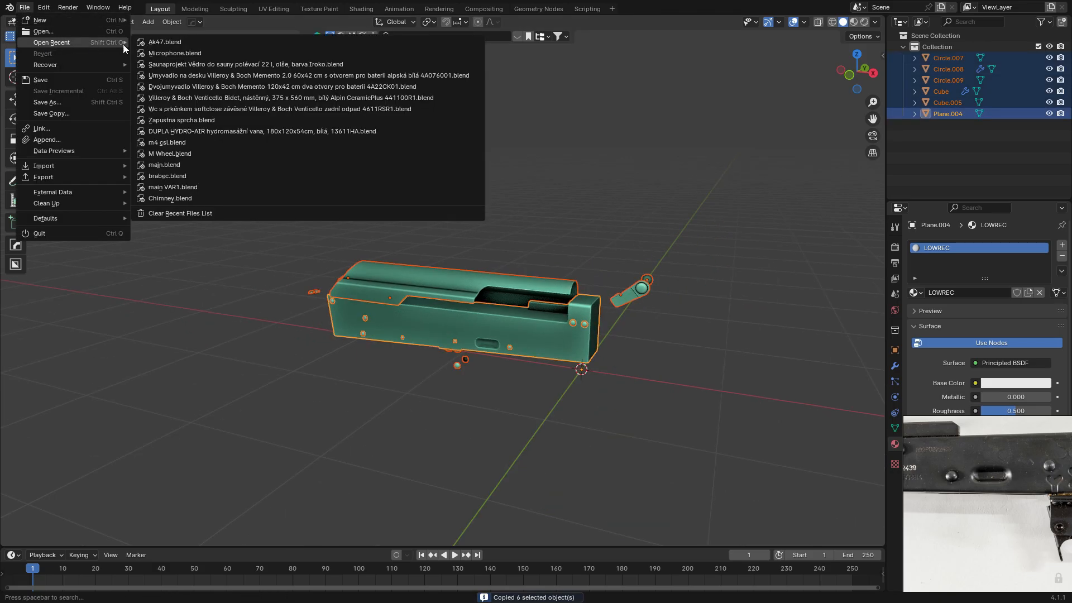
left_click(316, 170)
left_click(557, 321)
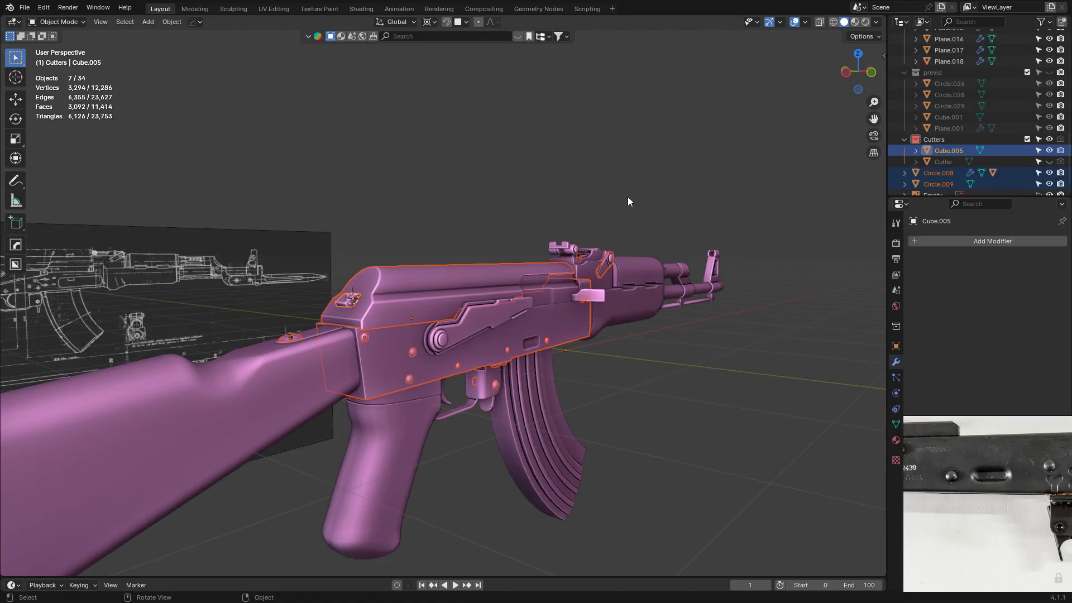
Delete the selected old receiver parts from the rifle and paste the copied parts in their place.
scroll(633, 223, "down", 1)
key("Delete")
key("ctrl+v")
left_click(651, 231)
Select the pasted lower receiver and switch to the Shading workspace to show its LOWREC material nodes.
left_click(544, 322)
left_click(361, 8)
scroll(648, 260, "up", 4)
mouse_move(626, 229)
middle_mouse_down()
mouse_move(649, 260)
mouse_move(612, 230)
middle_mouse_up()
scroll(661, 269, "down", 3)
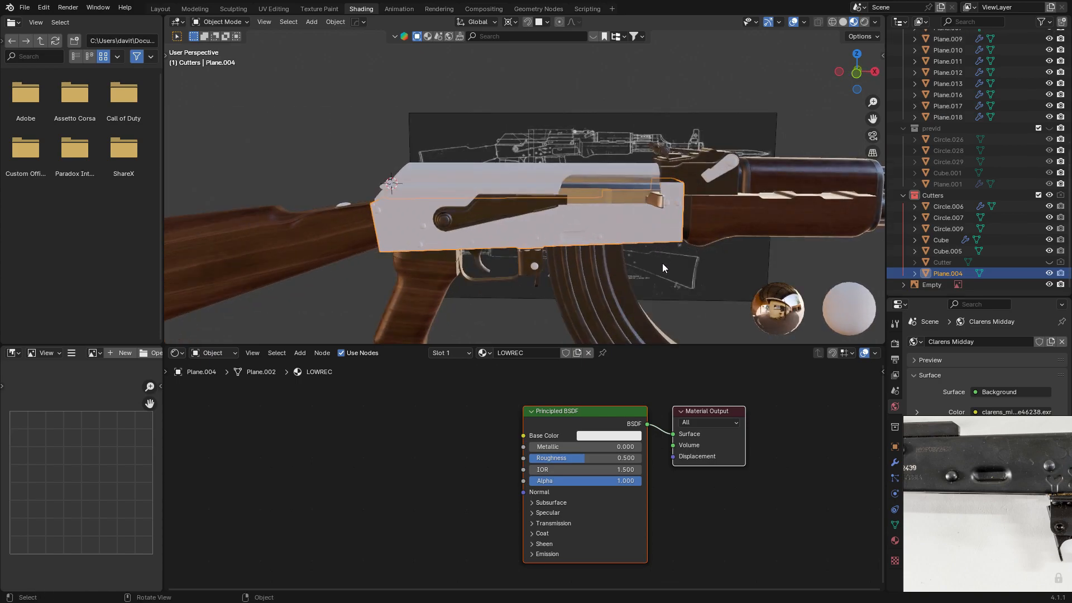
Start a Principled Texture Setup on the LOWREC material's Principled BSDF and browse to the Desktop folder AK47/Textures/Part5.
left_click(576, 419)
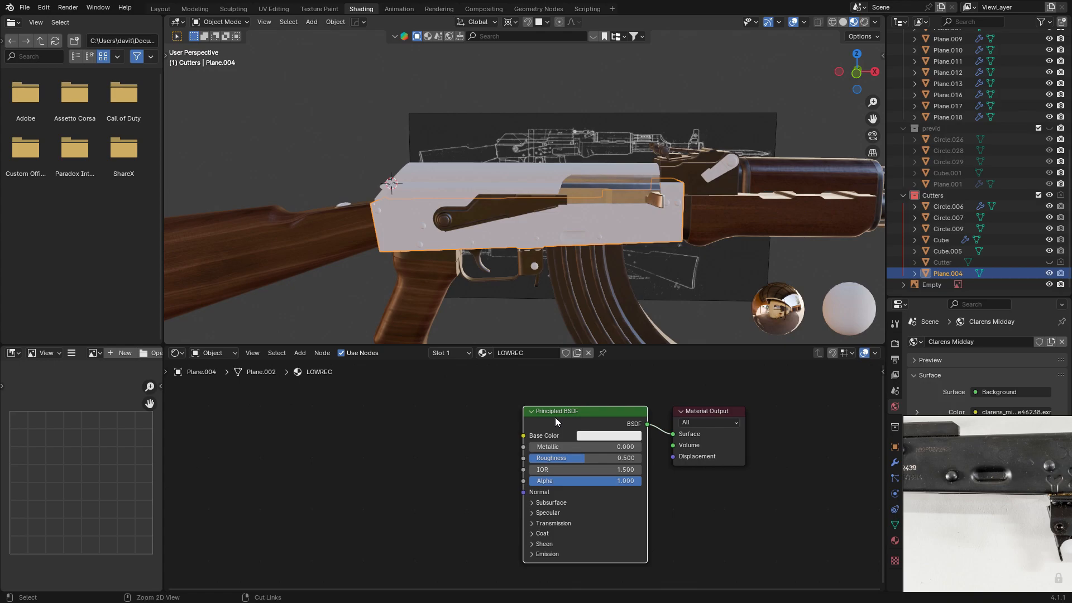
key("ctrl+shift+t")
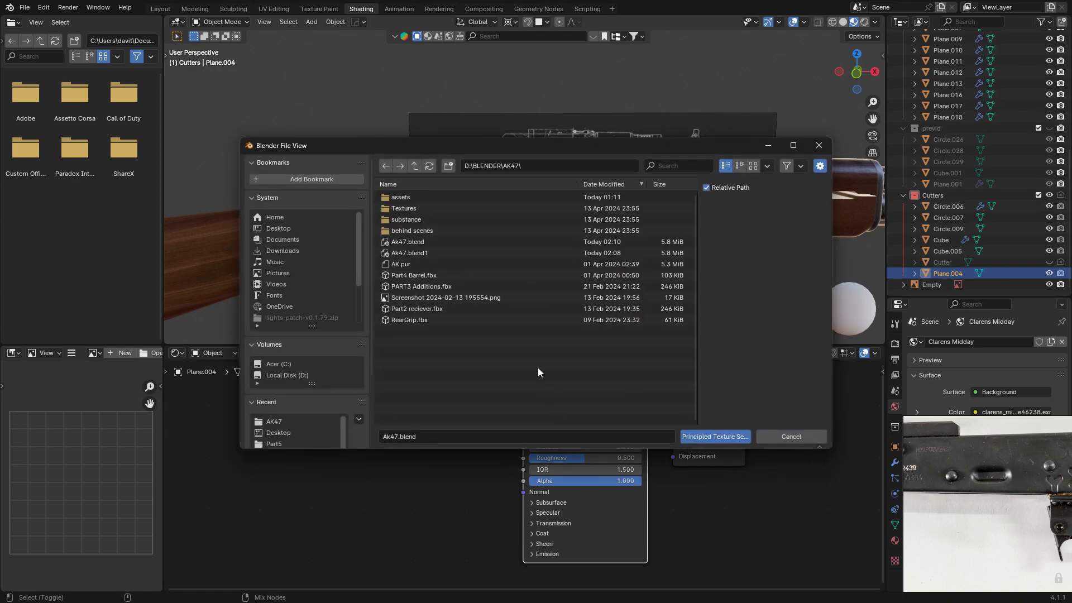
double_click(449, 208)
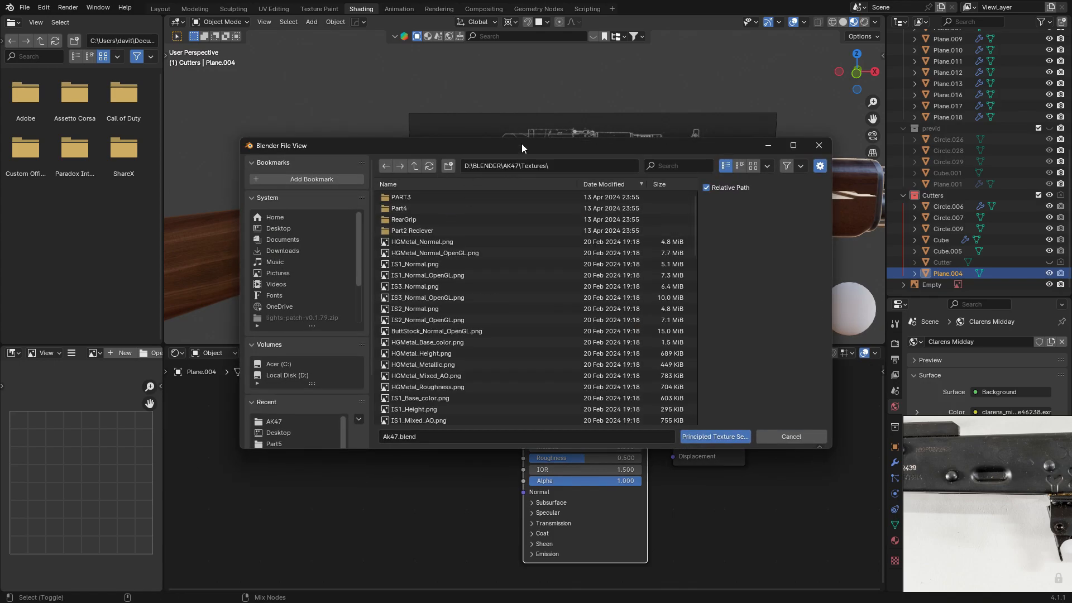
left_click_drag(521, 143, 586, 153)
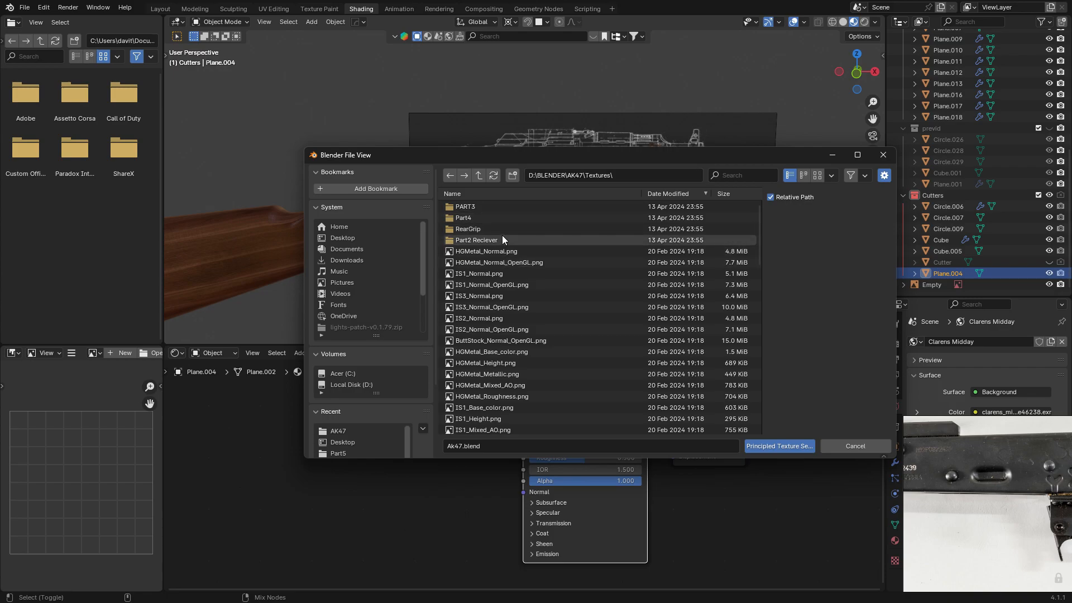
left_click(479, 175)
left_click(343, 238)
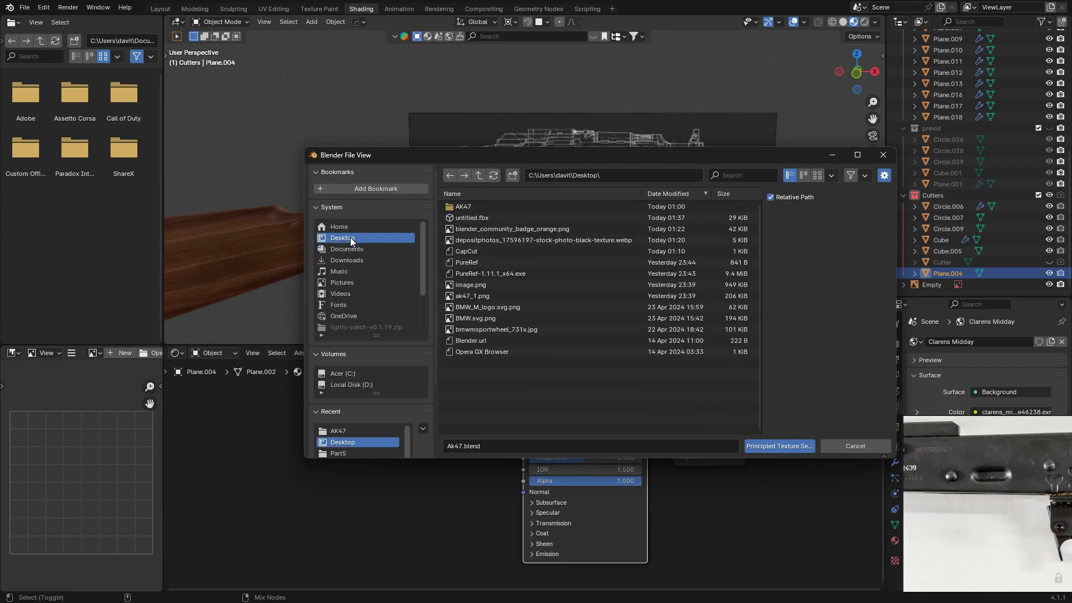
double_click(477, 204)
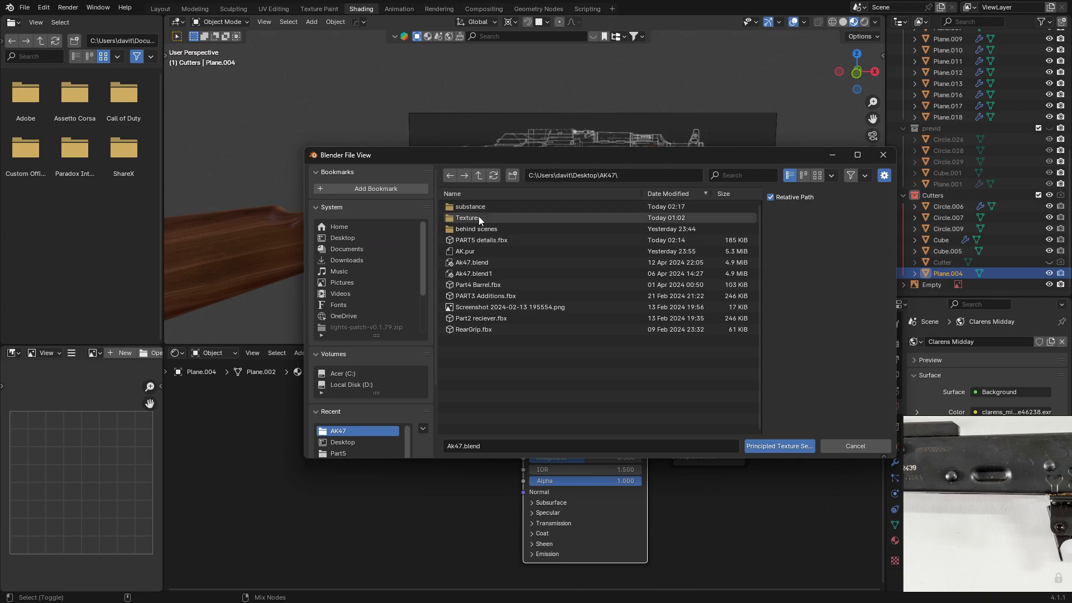
double_click(480, 216)
double_click(490, 208)
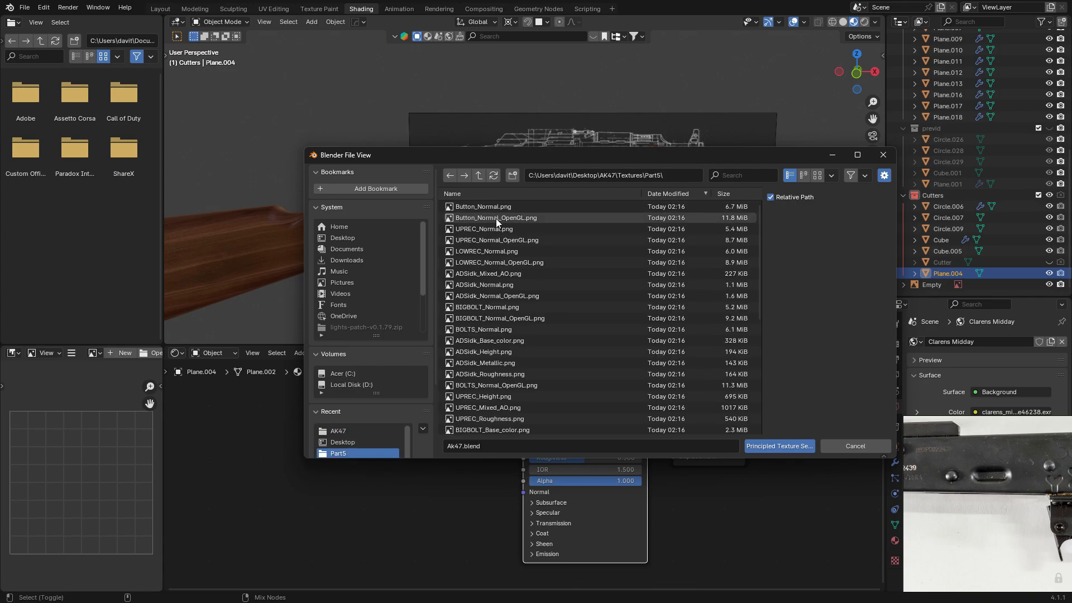
Filter the texture files by LOW and load all the LOWREC maps into the lower receiver's material.
left_click_drag(602, 153, 660, 240)
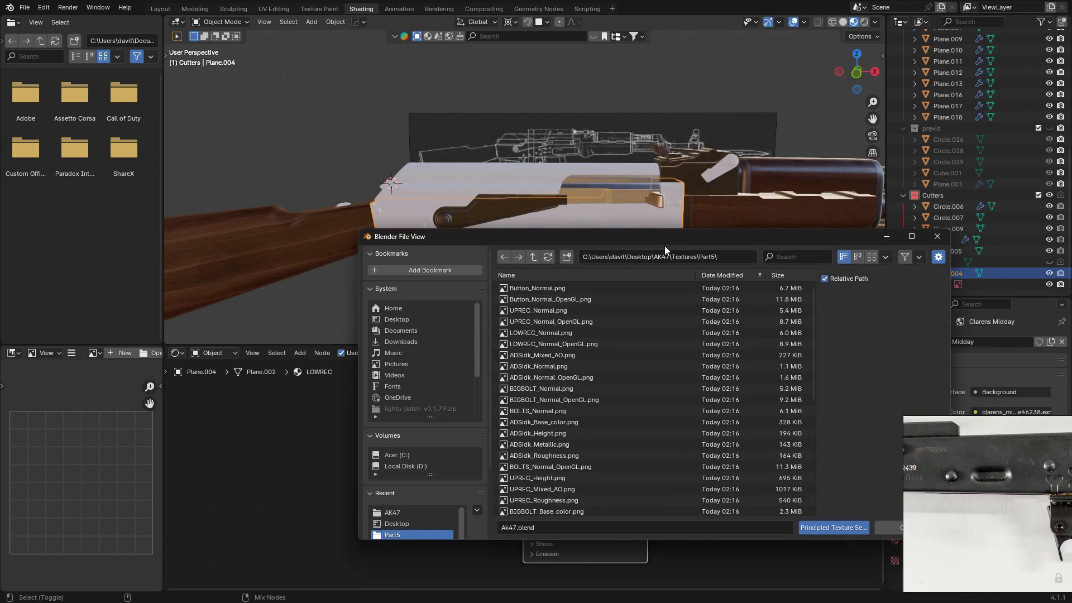
type("LOW")
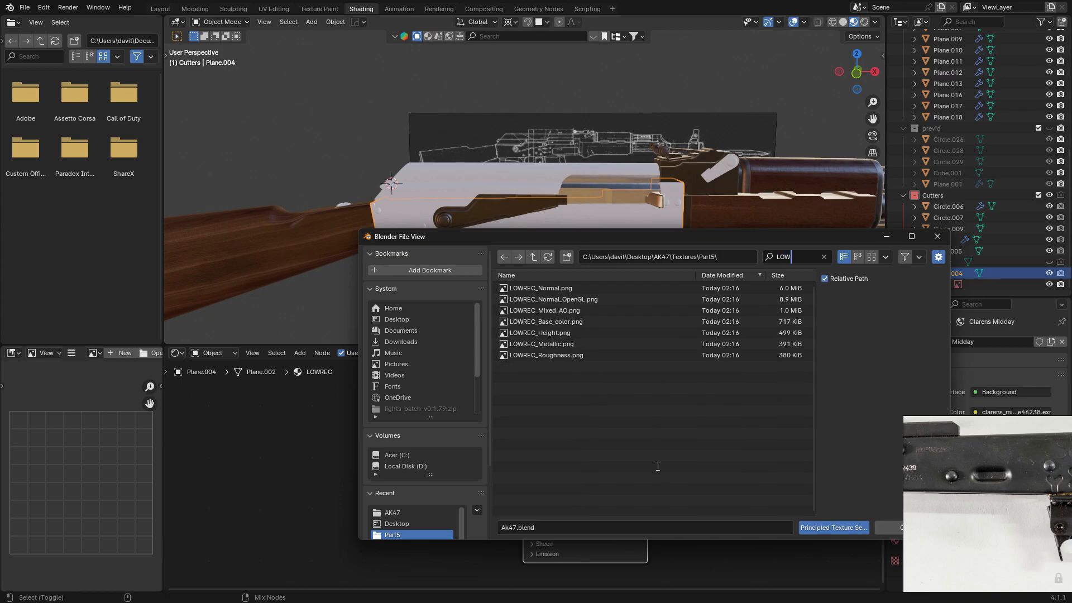
key("Return")
key("a")
left_click(820, 525)
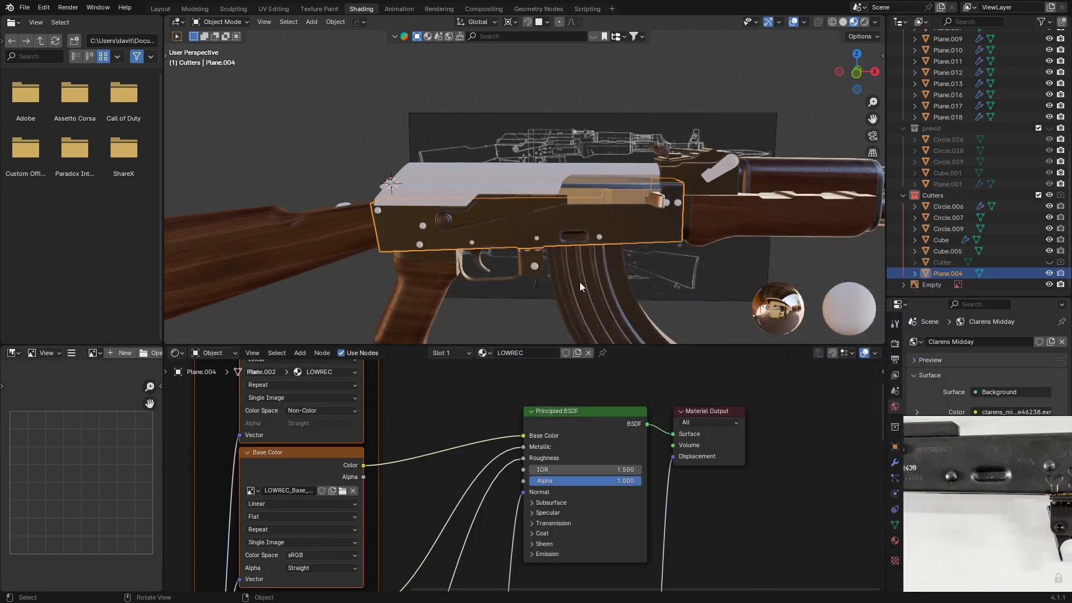
Examine the textured receiver and the complete rifle up close and from several angles.
scroll(593, 287, "up", 5)
middle_click_drag(567, 277, 467, 146, "shift")
scroll(583, 231, "down", 2)
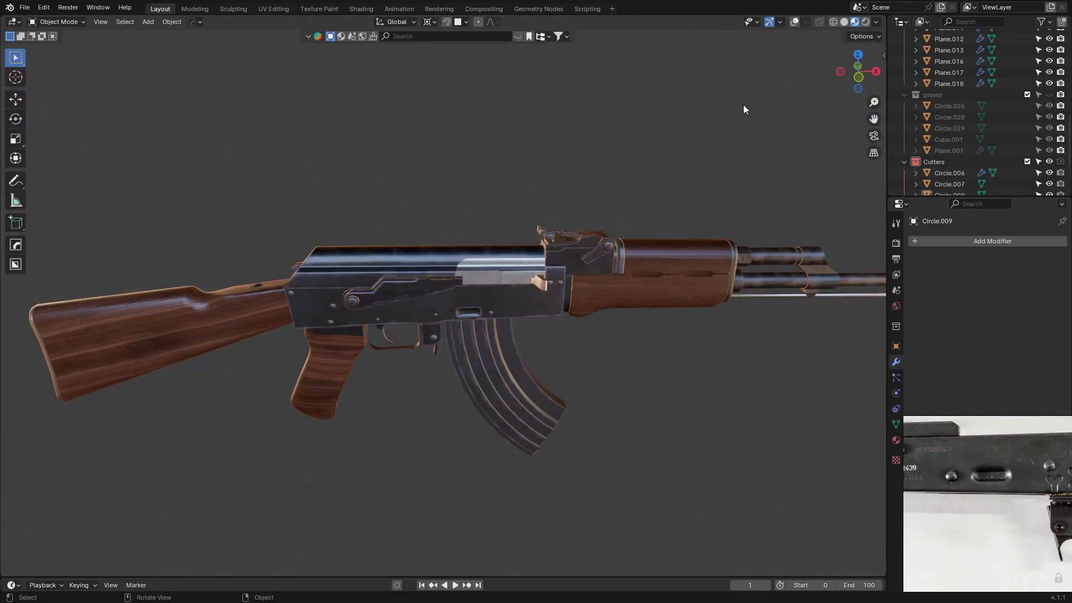
mouse_move(743, 105)
middle_mouse_down()
mouse_move(684, 126)
mouse_move(663, 149)
mouse_move(696, 213)
middle_mouse_up()
scroll(666, 333, "up", 5)
middle_click_drag(694, 349, 382, 381)
scroll(402, 381, "down", 1)
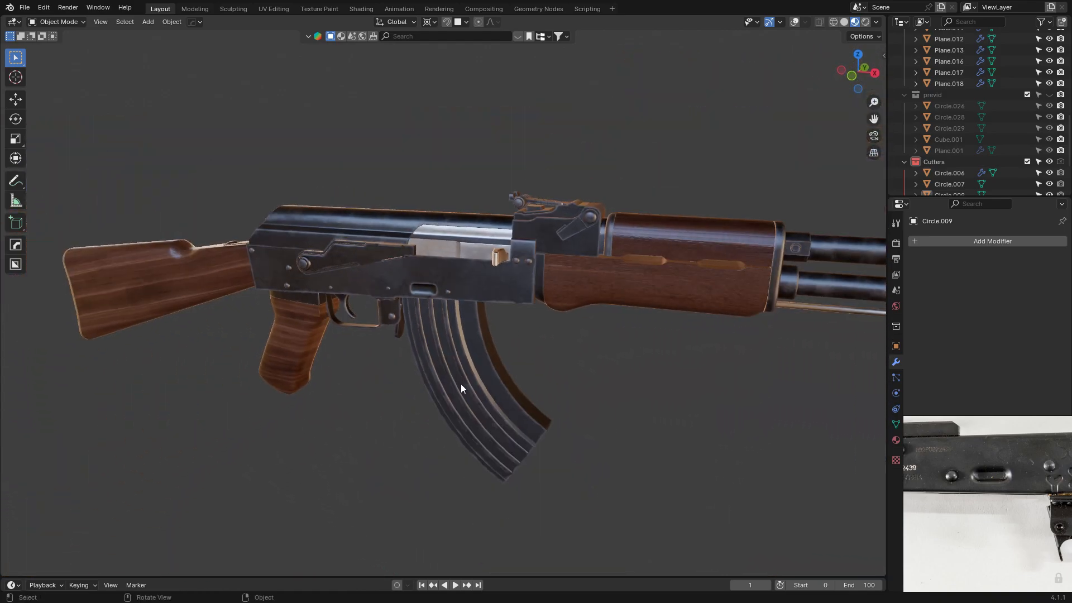
middle_click_drag(737, 428, 620, 397)
scroll(601, 429, "down", 3)
scroll(624, 459, "up", 4)
middle_click_drag(587, 528, 634, 495)
scroll(635, 495, "down", 4)
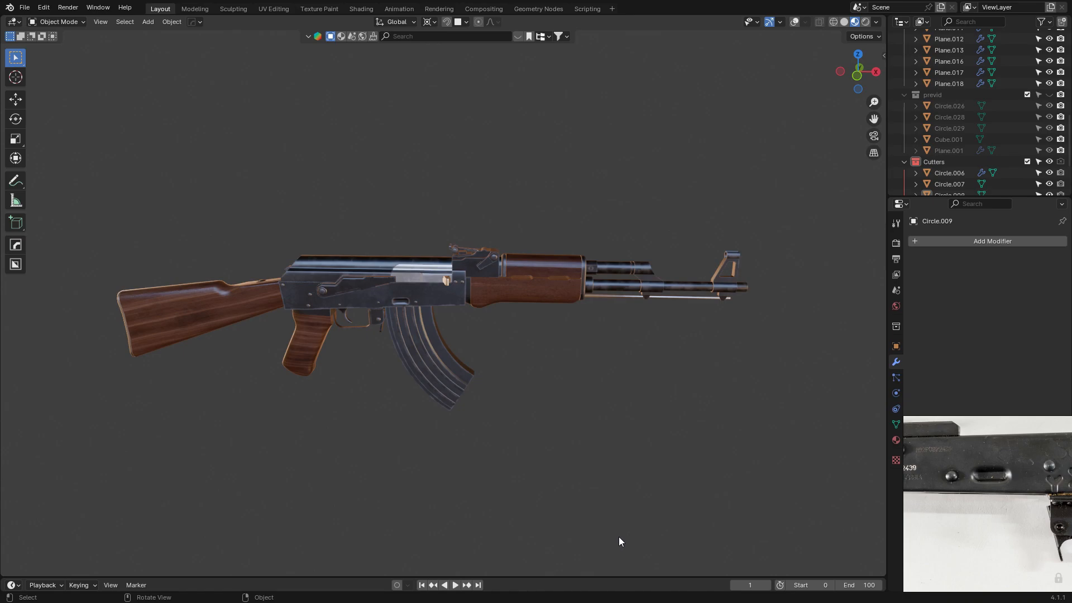
middle_click_drag(612, 513, 591, 495)
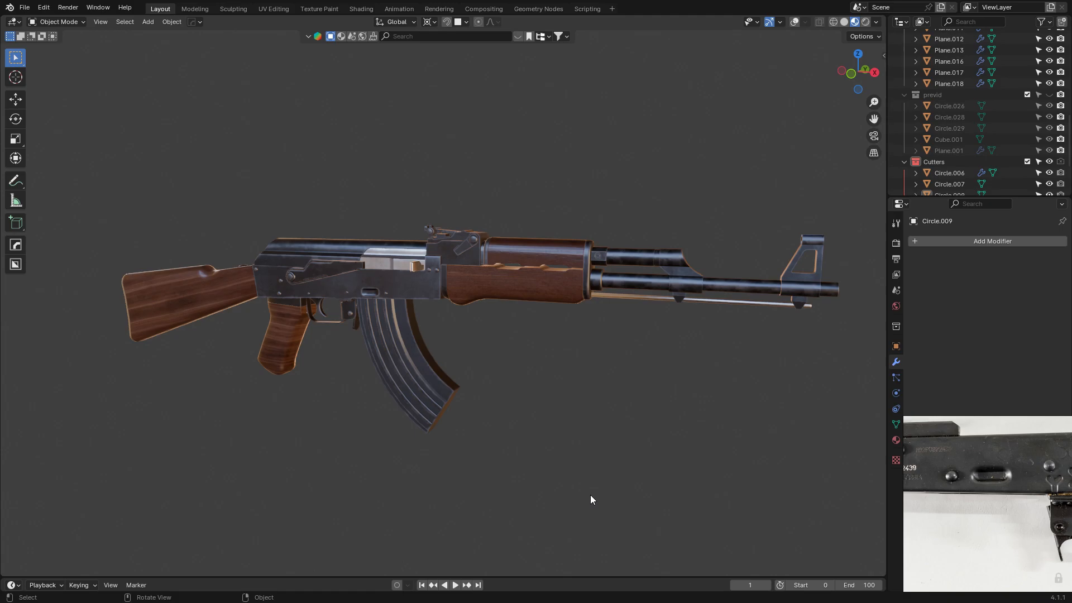
middle_click_drag(535, 412, 573, 398)
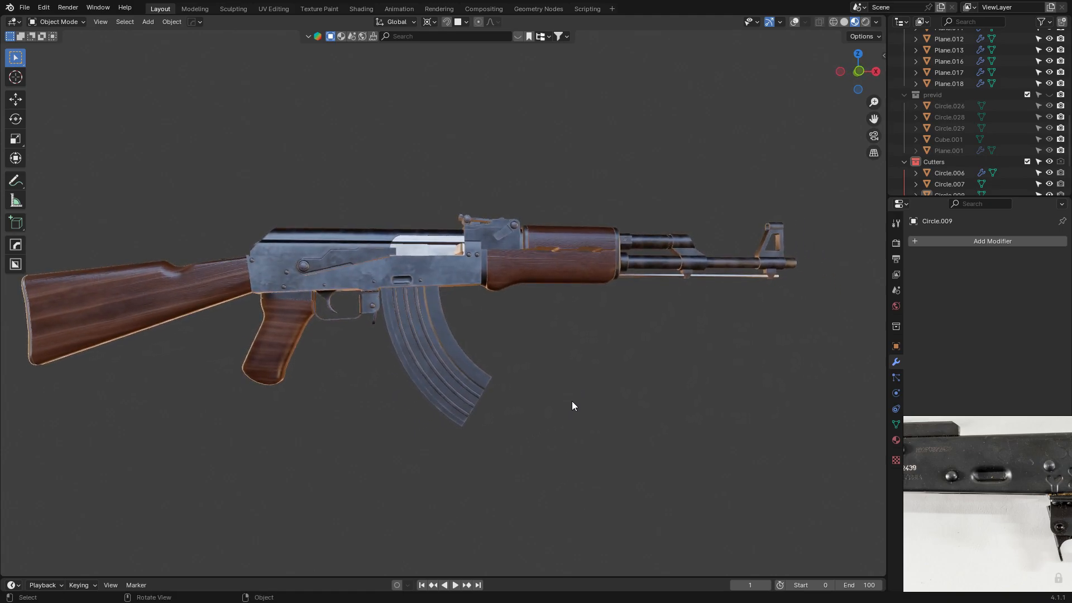
scroll(572, 401, "up", 6)
scroll(573, 400, "down", 8)
middle_click_drag(585, 385, 556, 400)
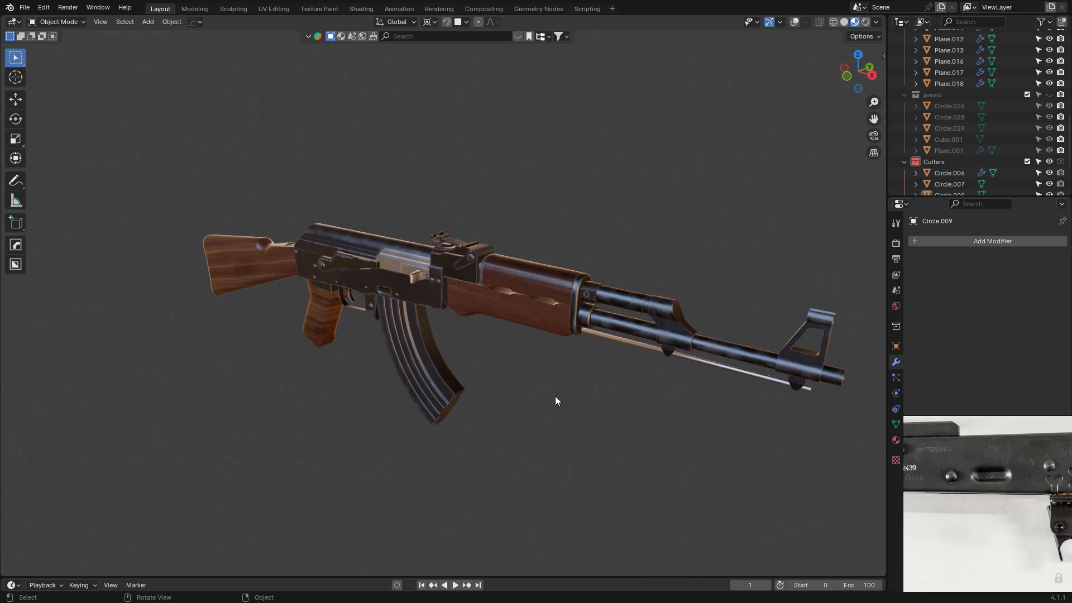